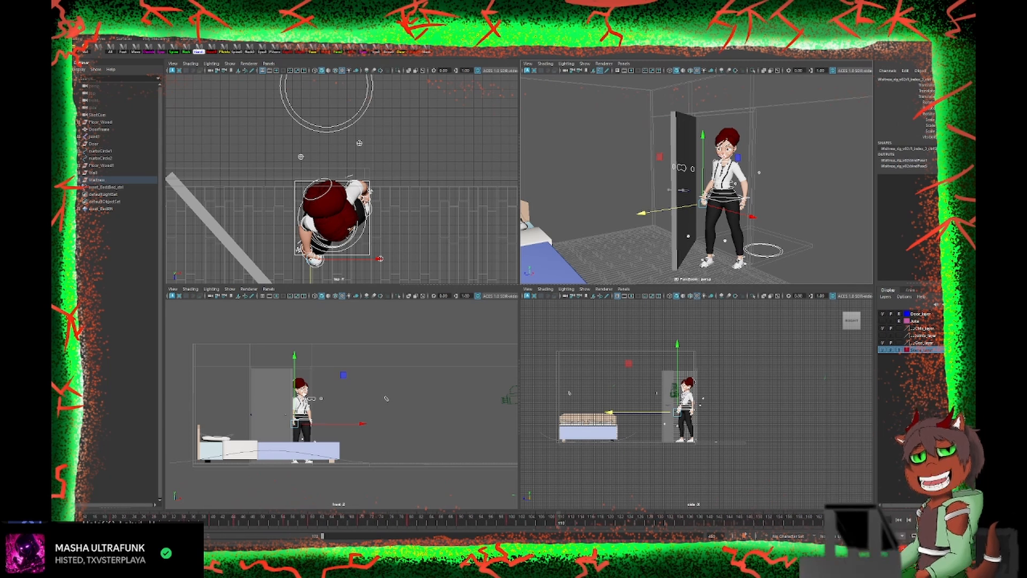
Step: Rewind the animation to its start and show the shot camera view maximised in place of the front view
drag(198, 536, 89, 535)
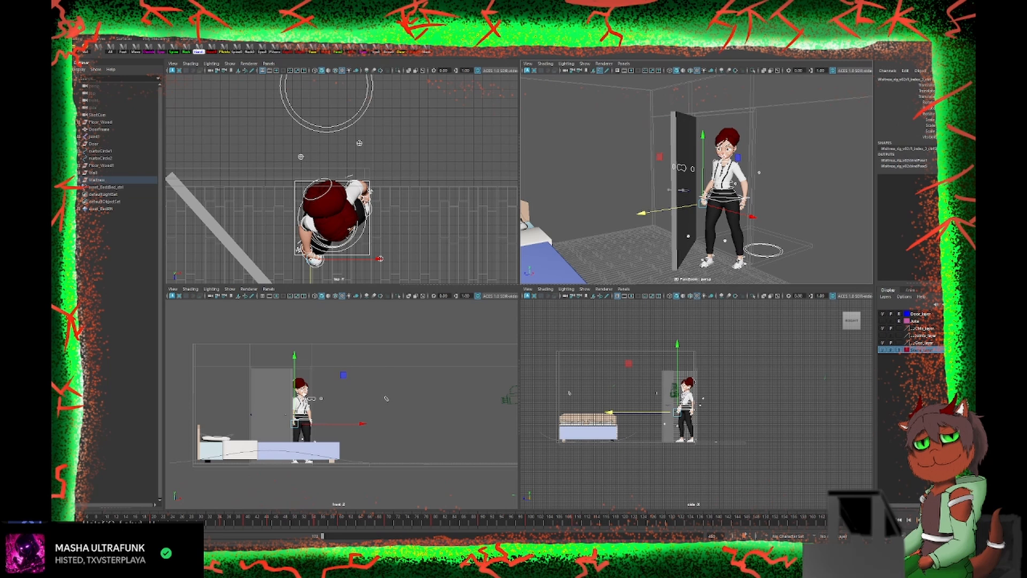
click(900, 520)
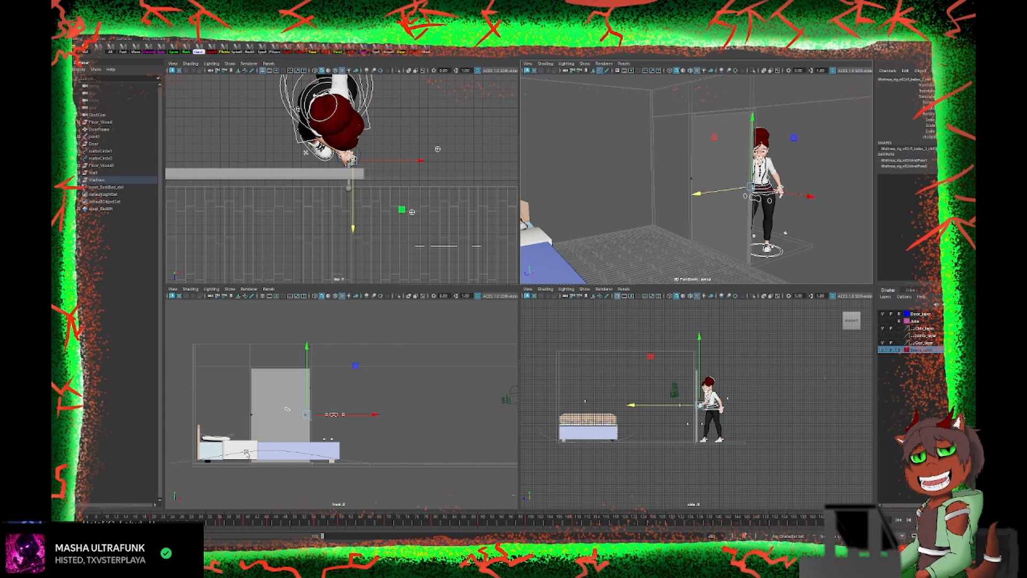
click(269, 289)
mouse_move(300, 296)
click(361, 298)
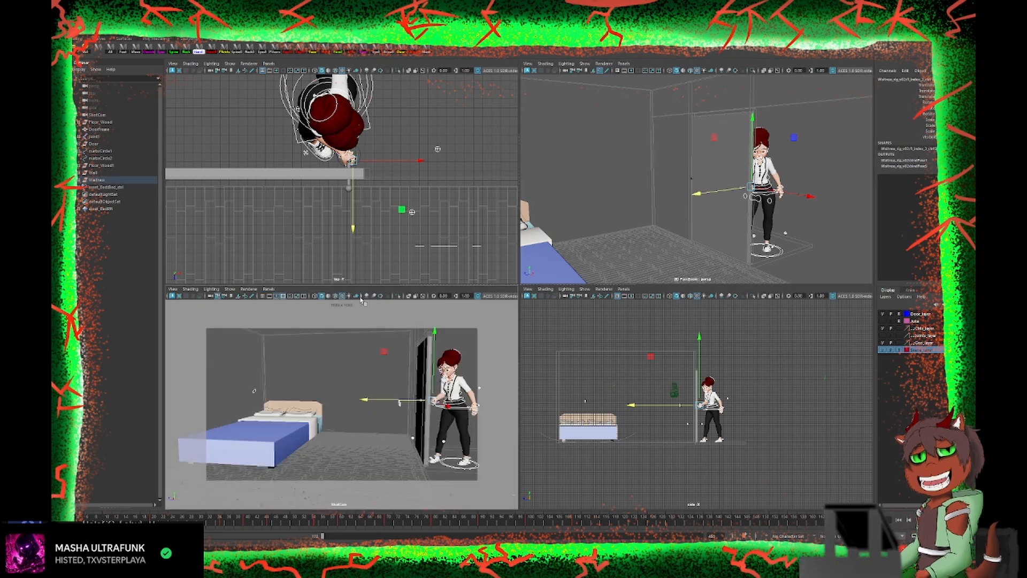
key(space)
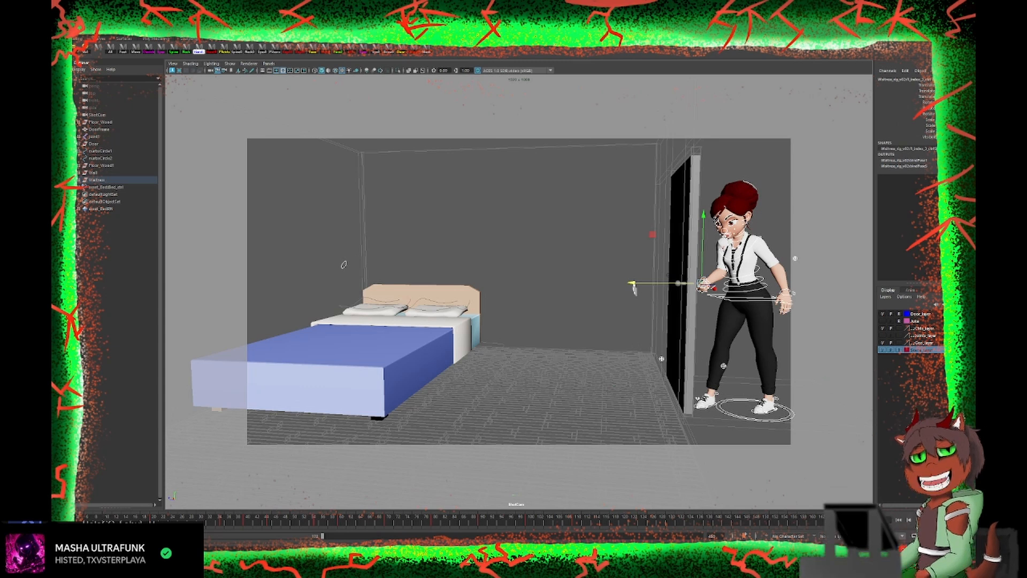
Step: Play the animation through the shot camera, comparing the room's walls and floor as solid surfaces and as wireframe
click(940, 520)
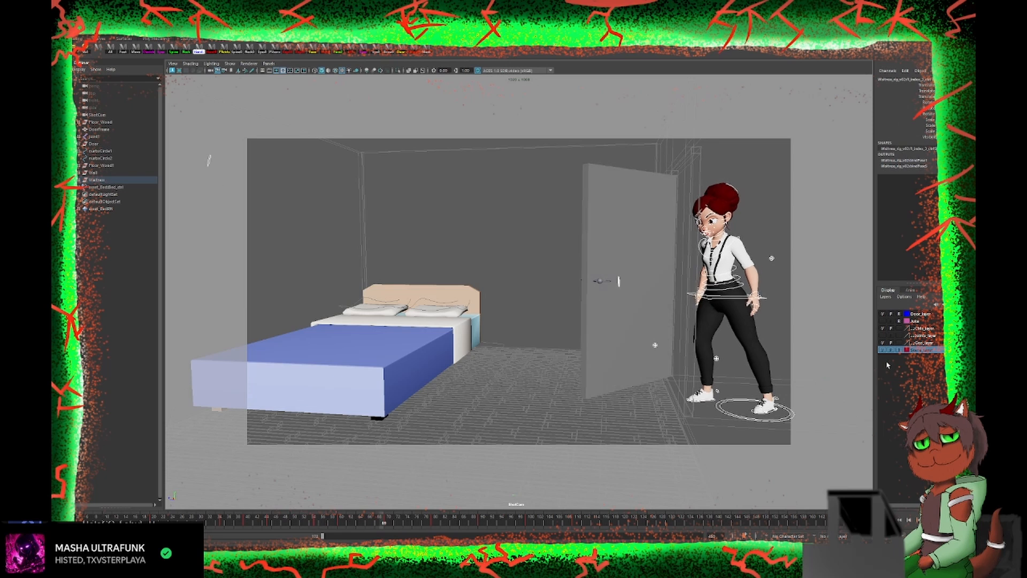
click(900, 349)
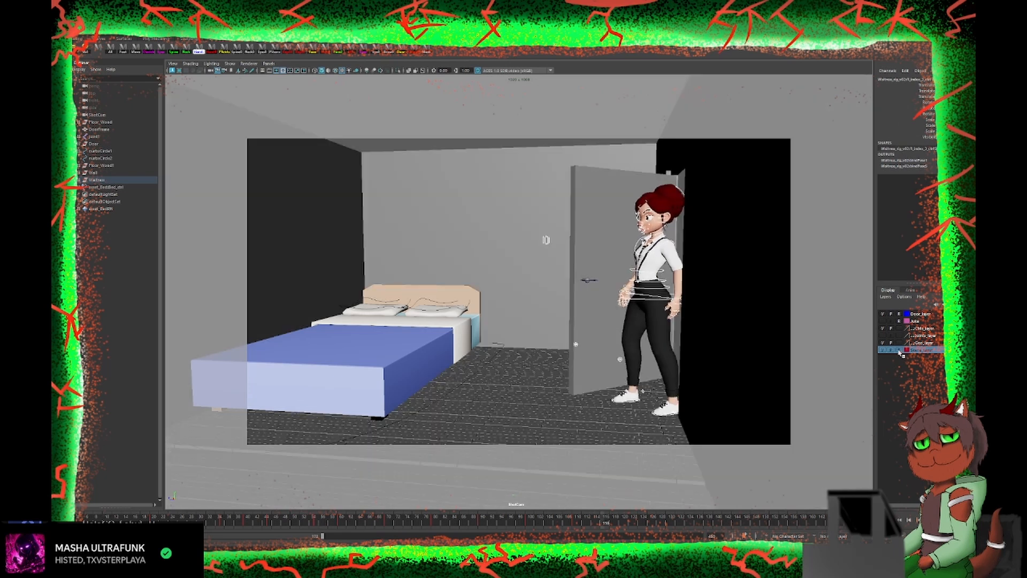
click(900, 351)
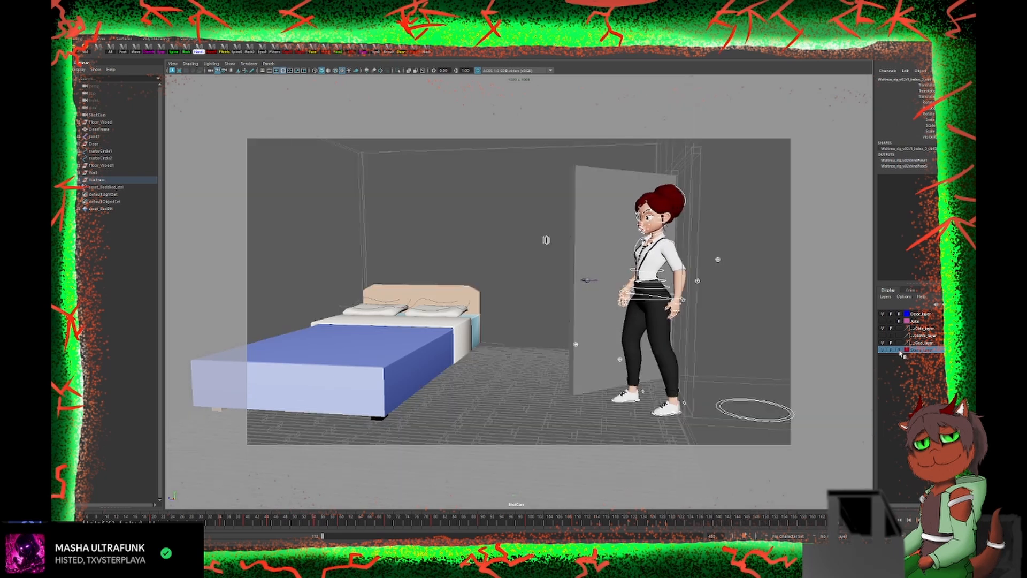
click(900, 351)
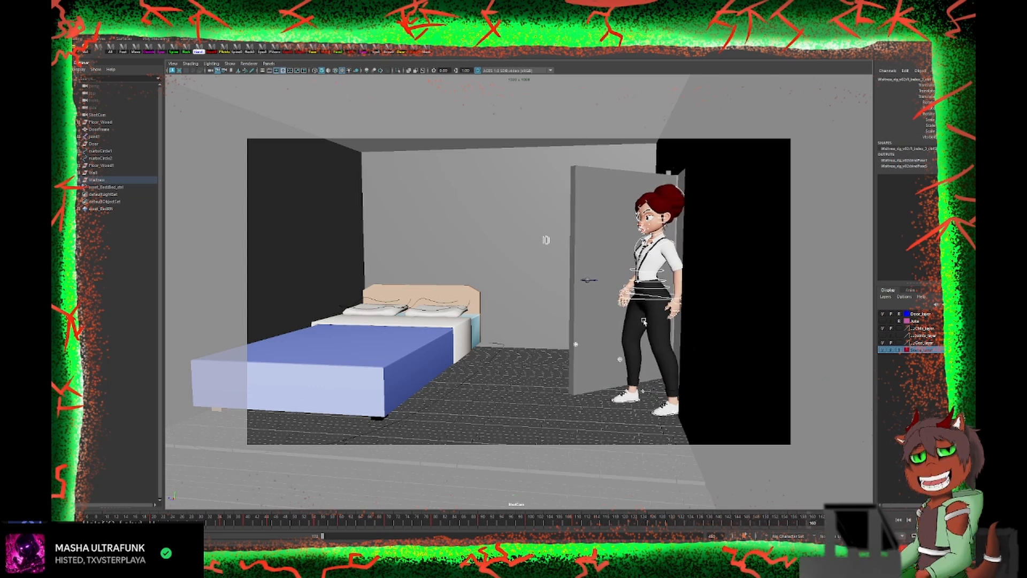
Step: Switch to the maximised perspective view and display the room layer as a wireframe template
click(634, 289)
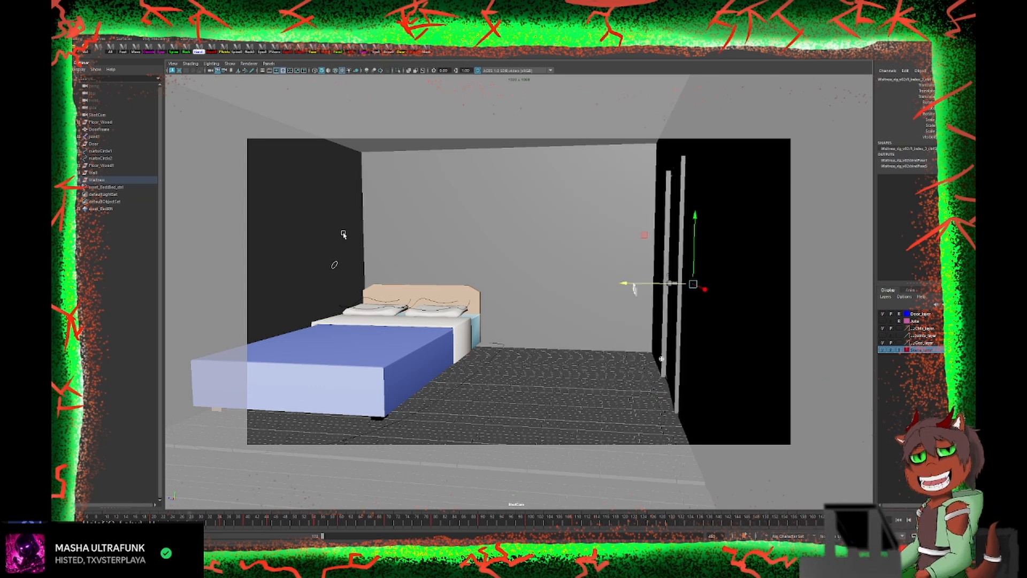
key(space)
key(space)
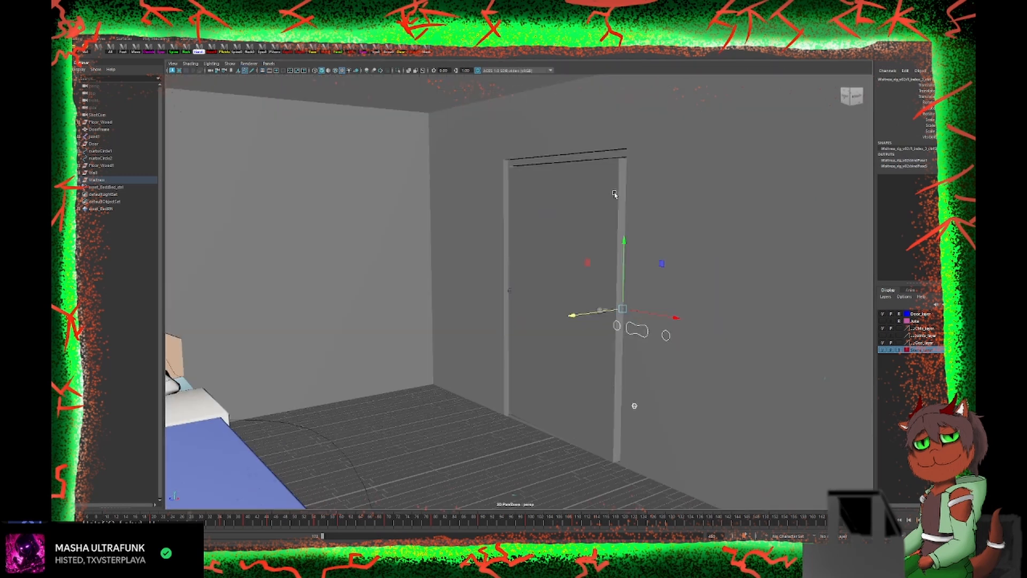
click(899, 351)
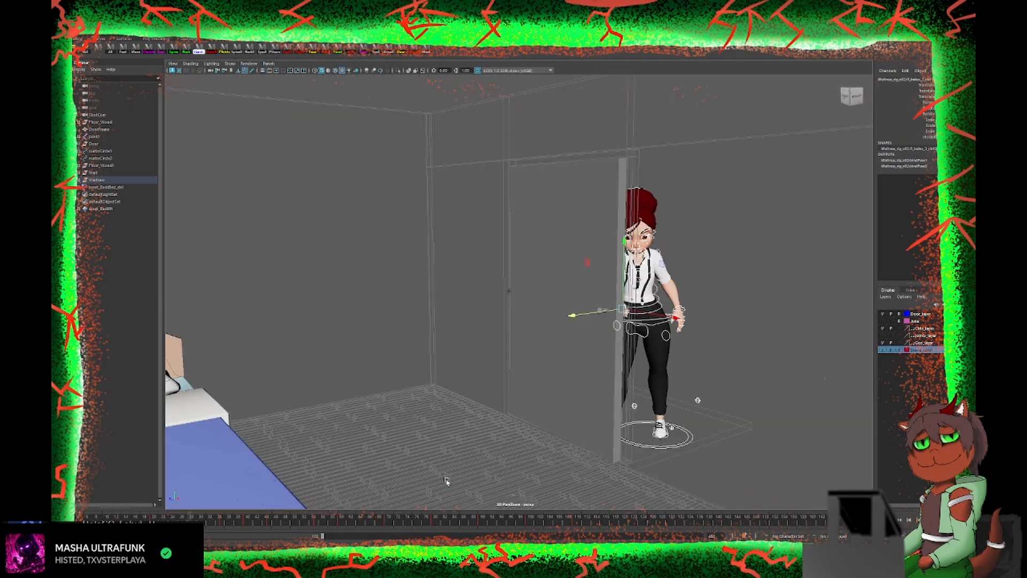
Step: Examine the waitress's keyed poses around the door opening, comparing the perspective, top, side and shot camera views
mouse_move(192, 523)
mouse_down()
mouse_move(483, 549)
mouse_move(480, 523)
mouse_up()
key(comma)
key(period)
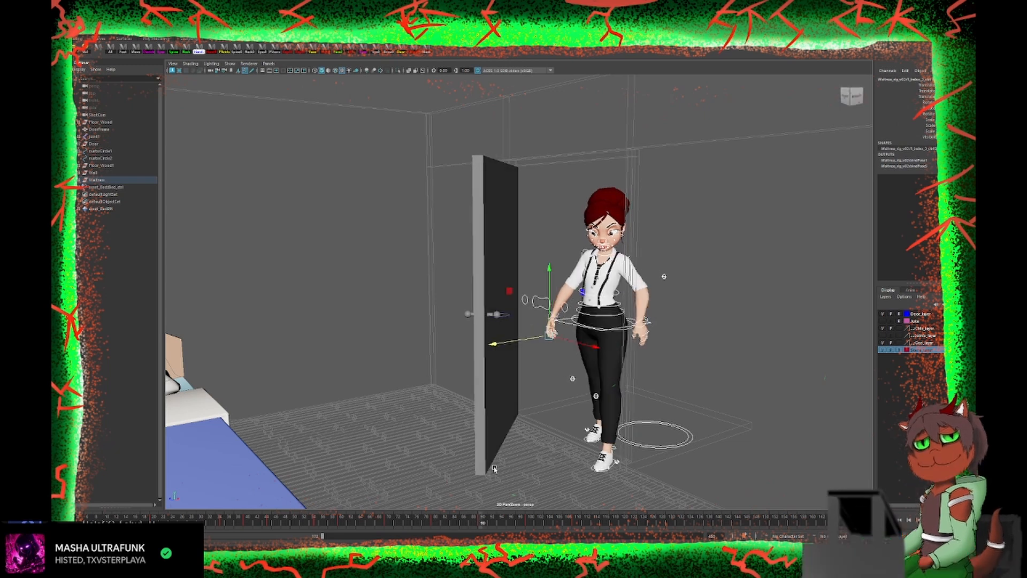
alt+drag(549, 439, 489, 285)
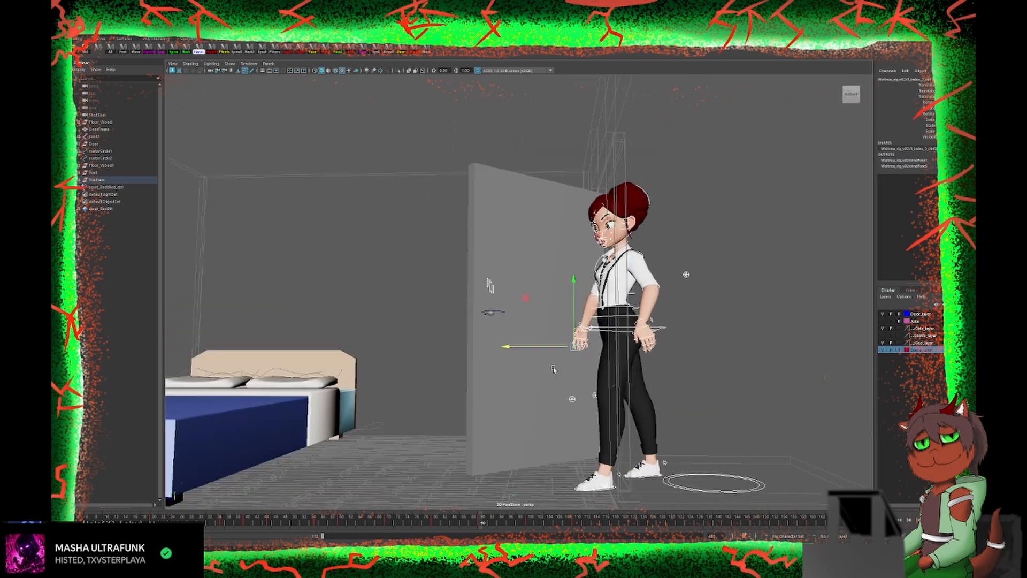
key(space)
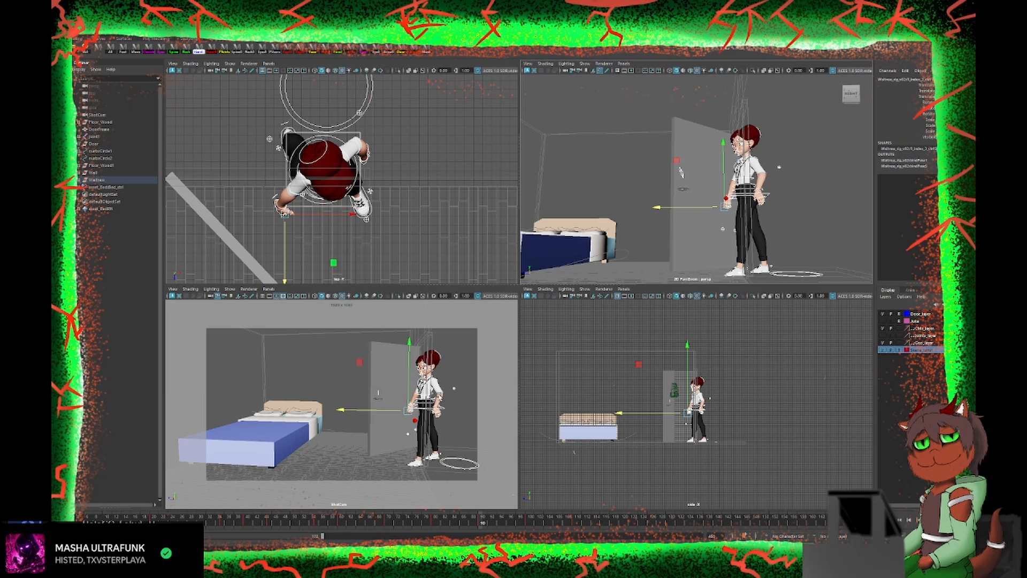
key(period)
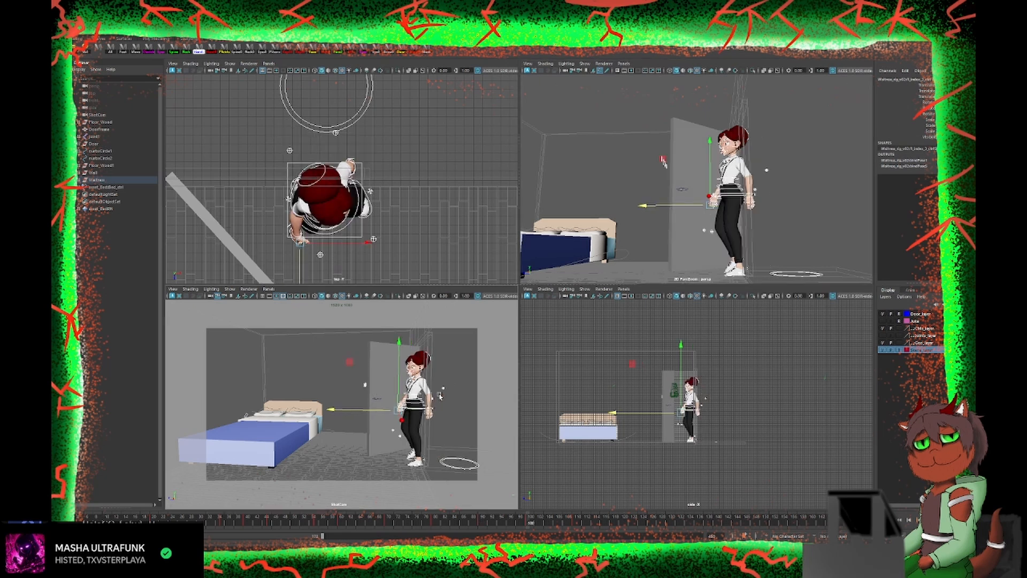
key(period)
key(comma)
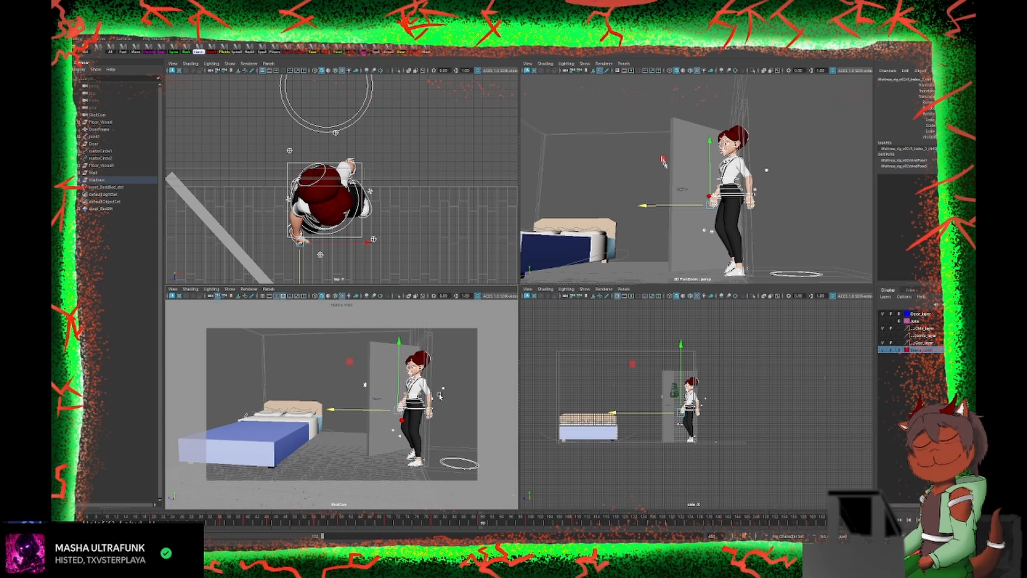
key(comma)
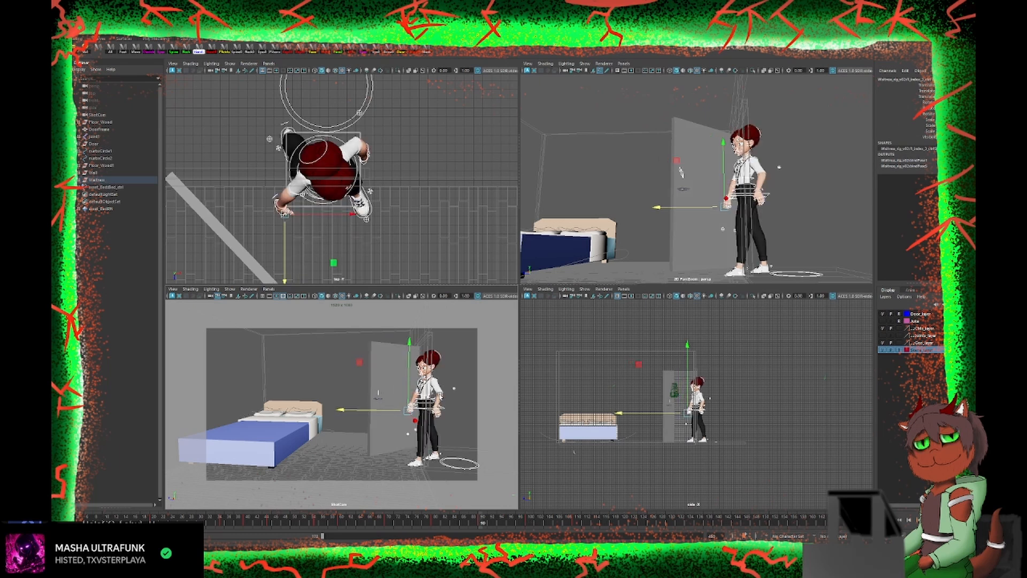
Step: Rotate the waitress's upper spine control in the door-opening pose and turn her head toward the door
scroll(749, 210, up, 5)
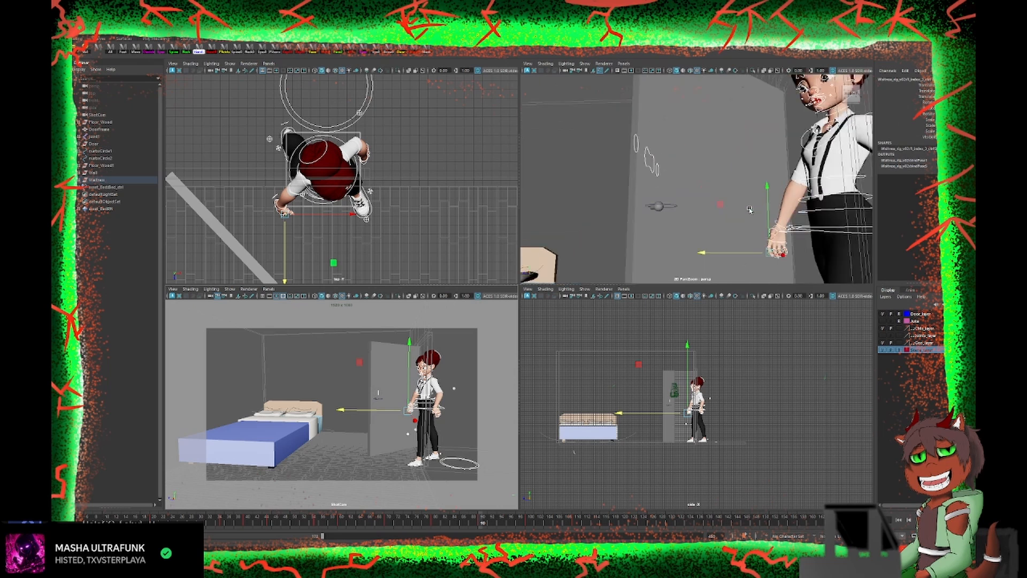
scroll(718, 179, down, 2)
key(space)
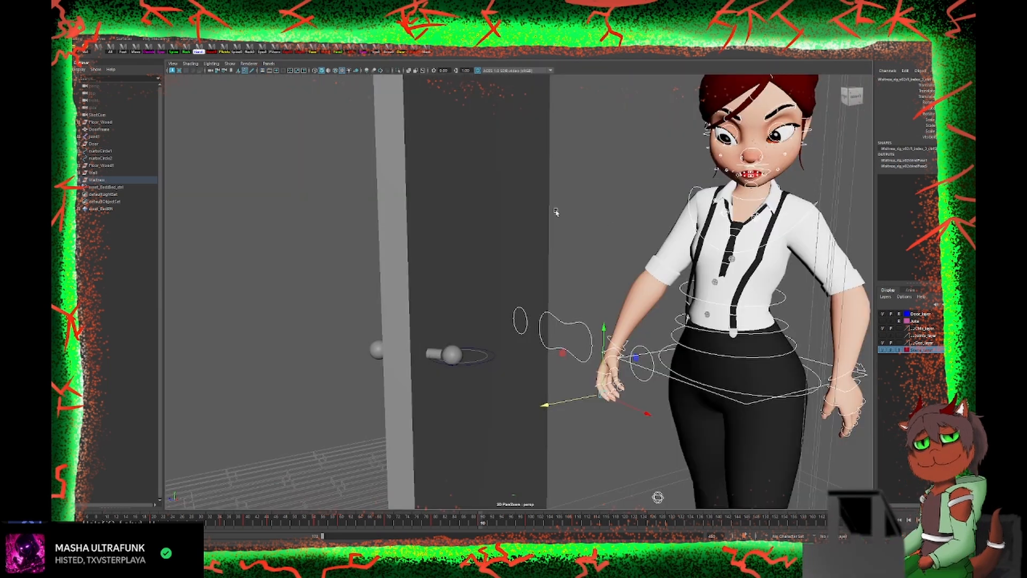
click(757, 320)
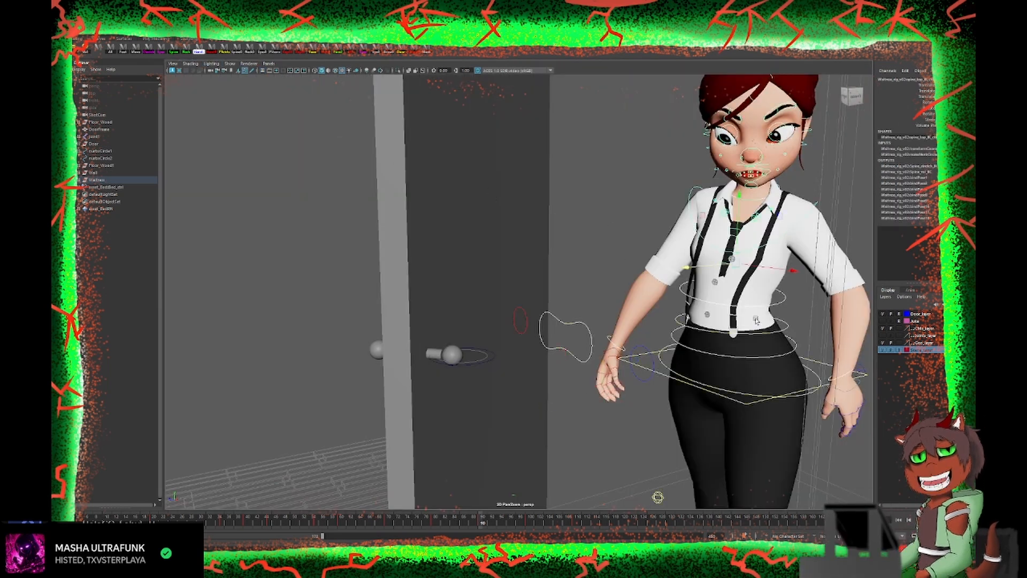
key(e)
key(w)
key(e)
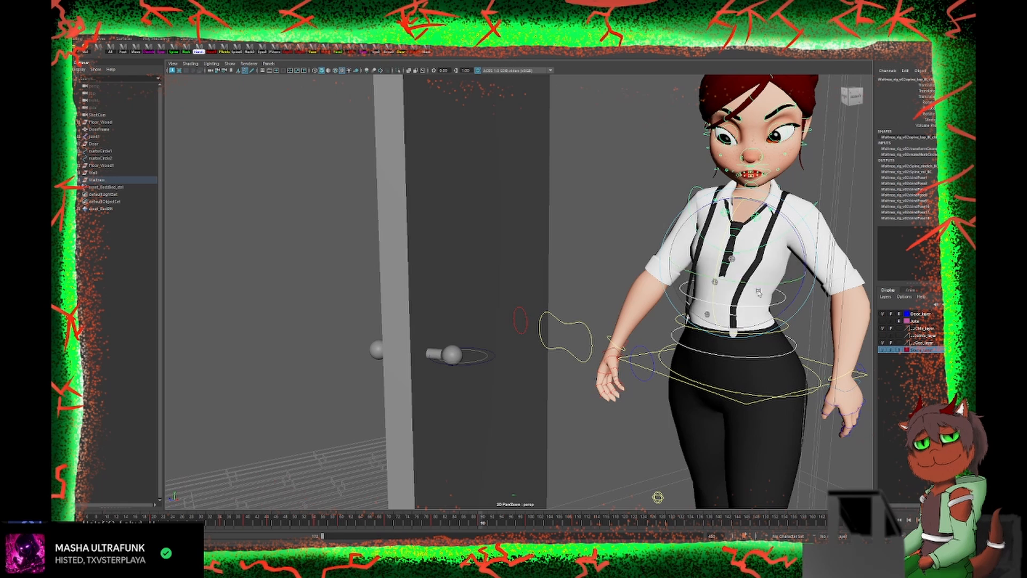
scroll(758, 297, down, 1)
alt+drag(758, 298, 720, 288)
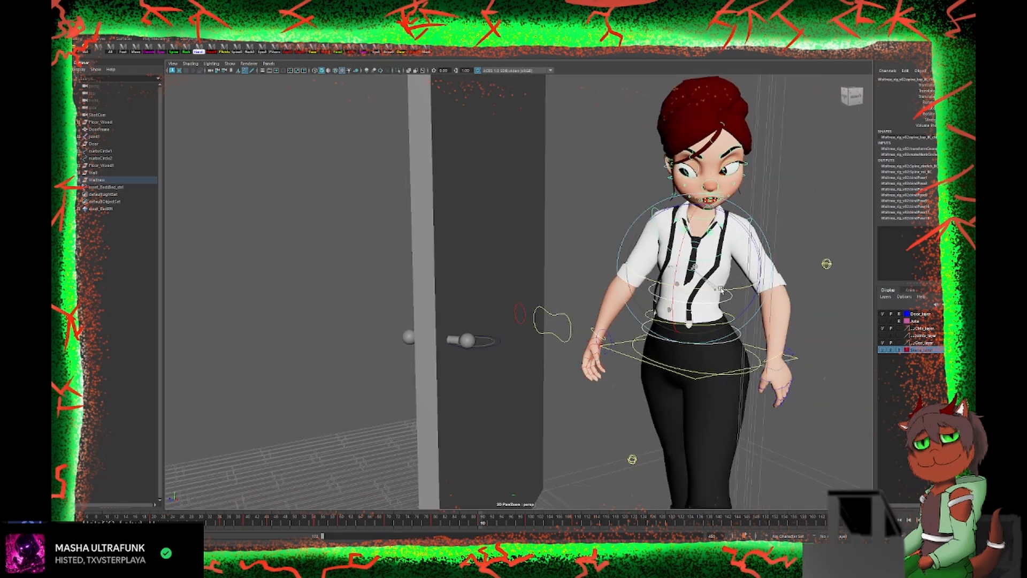
drag(720, 288, 770, 262)
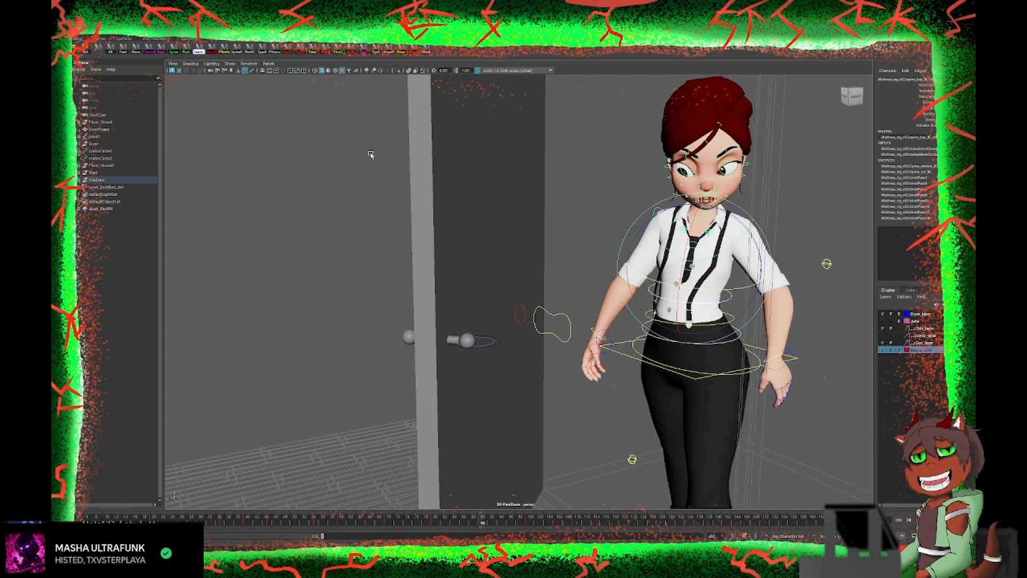
click(730, 189)
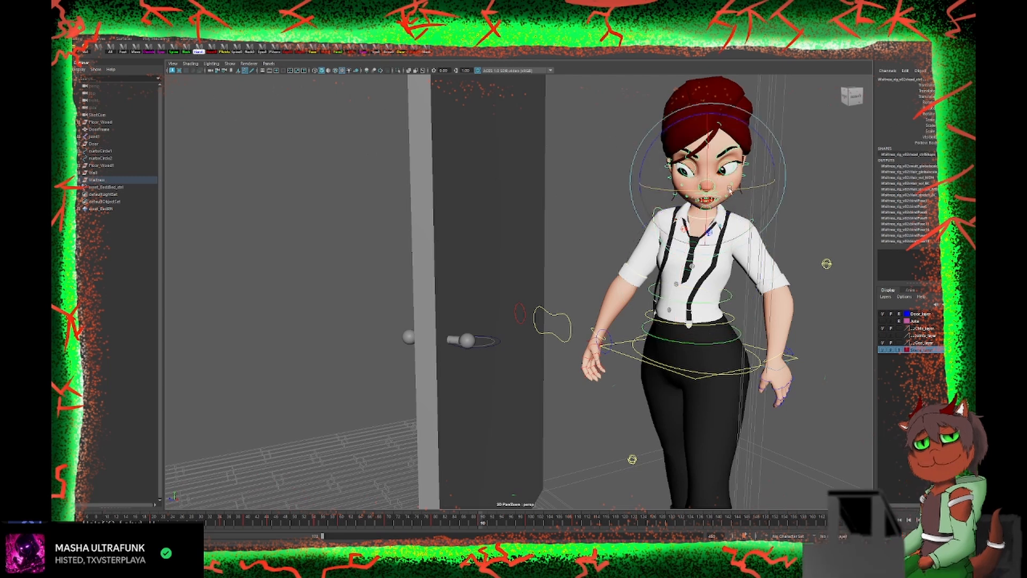
drag(729, 190, 719, 197)
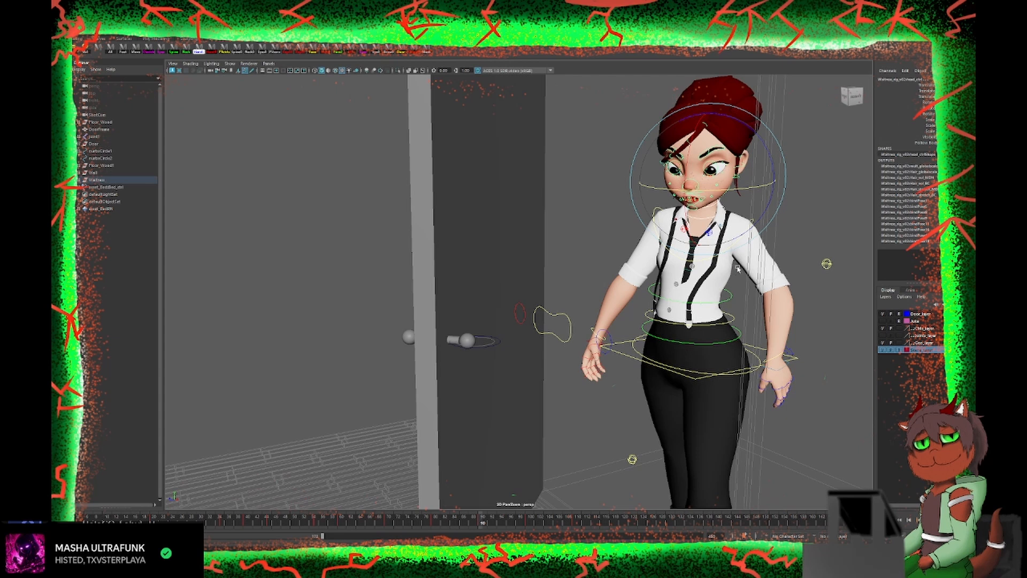
Step: Rotate the waitress's clavicle controls to adjust the shoulders in the door-opening pose
scroll(730, 268, up, 2)
alt+drag(783, 271, 622, 265)
click(601, 246)
drag(665, 203, 672, 219)
alt+drag(509, 247, 541, 247)
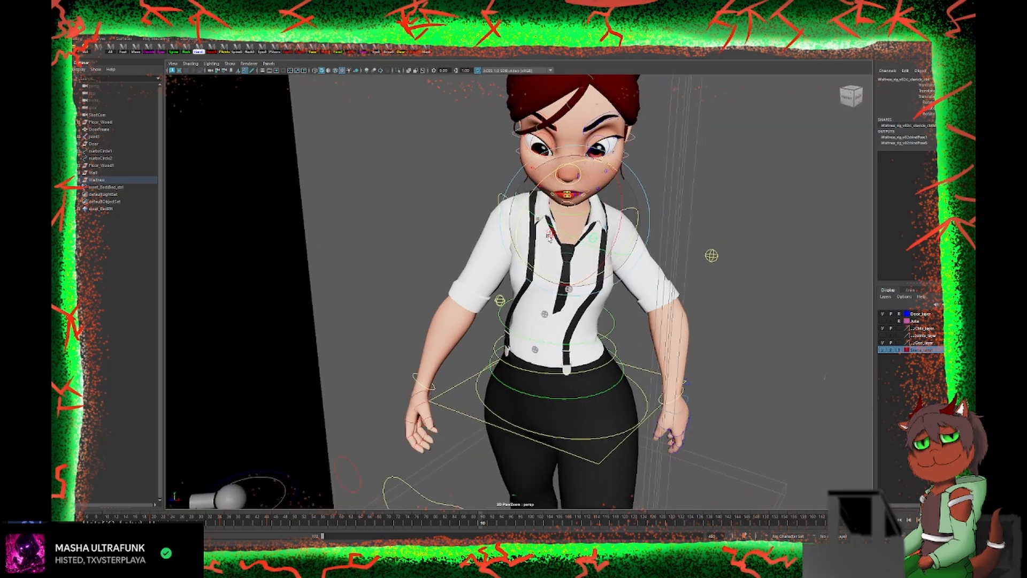
click(461, 198)
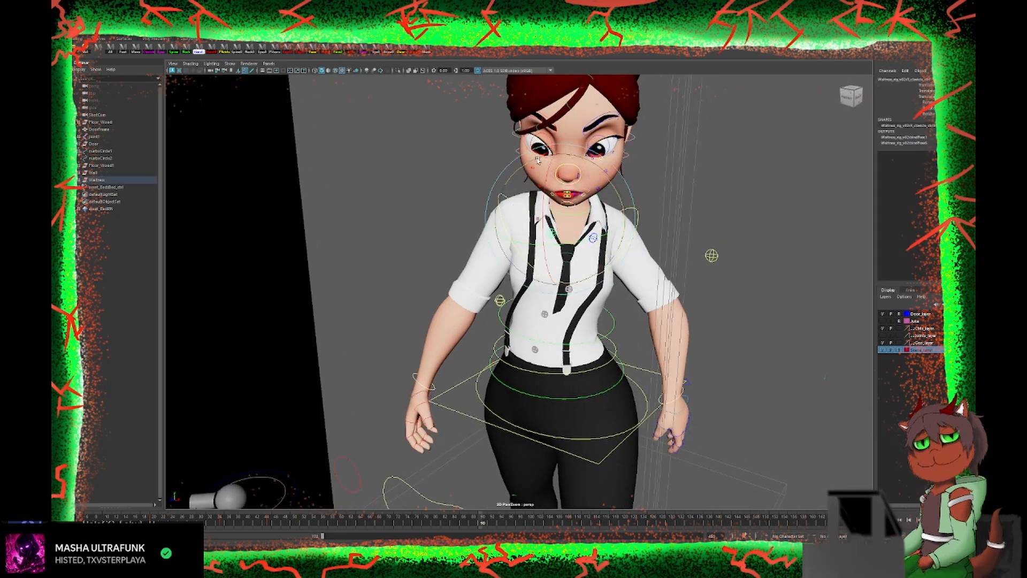
click(602, 220)
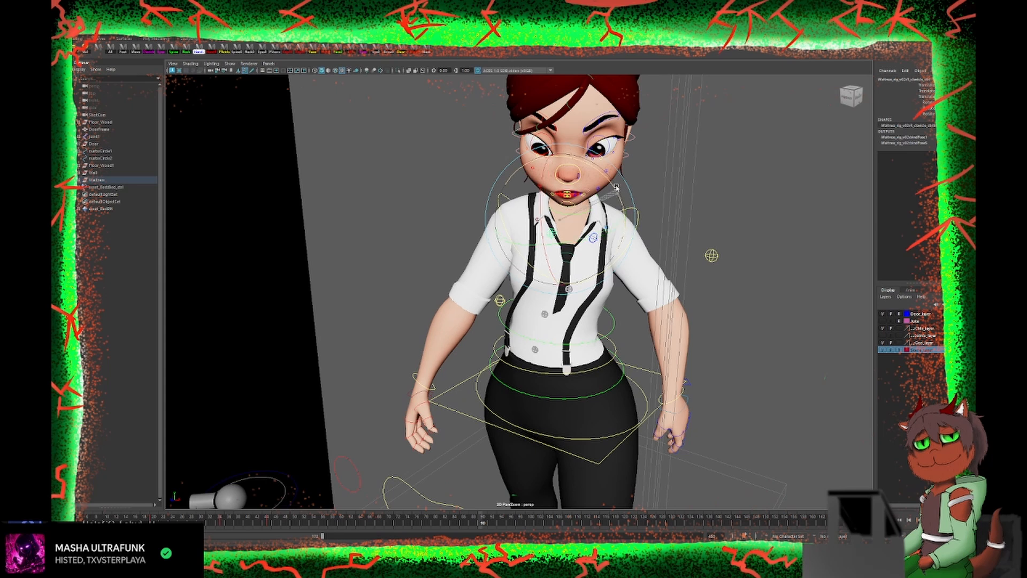
alt+drag(612, 242, 712, 243)
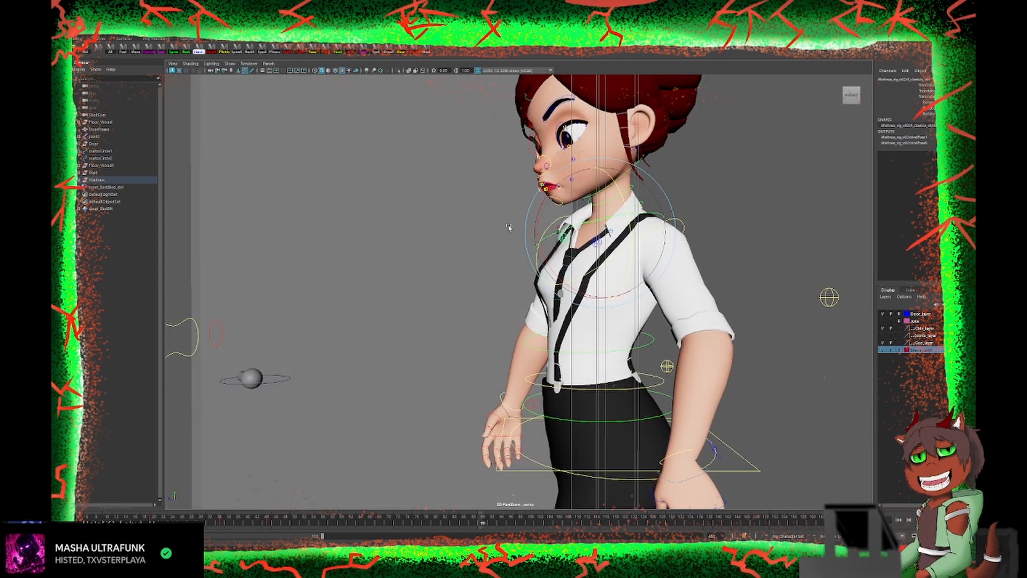
Step: Select the arm pole vector control and examine the following keyed poses from the side and front
click(289, 51)
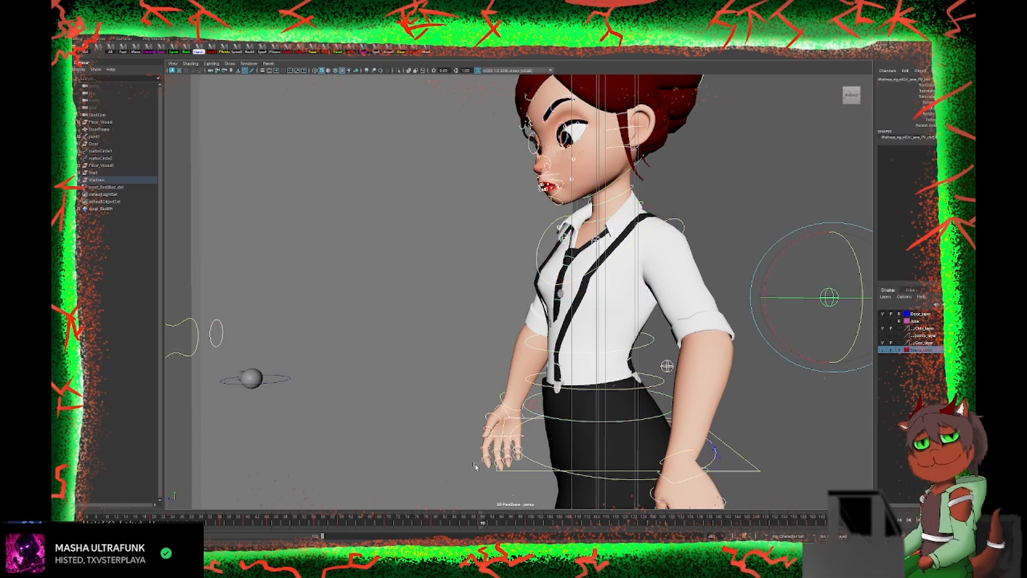
key(comma)
key(period)
key(period)
key(period)
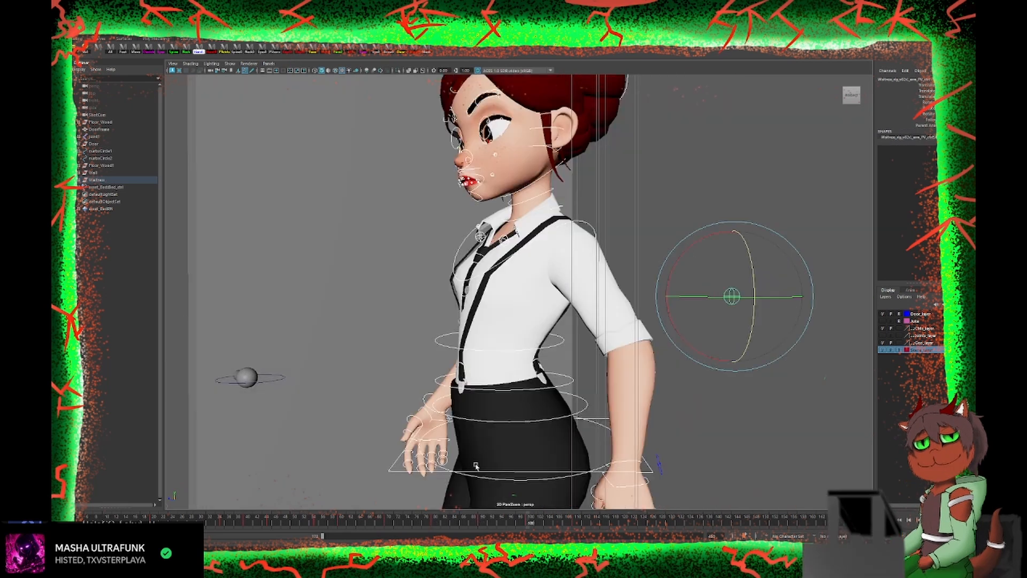
key(period)
key(comma)
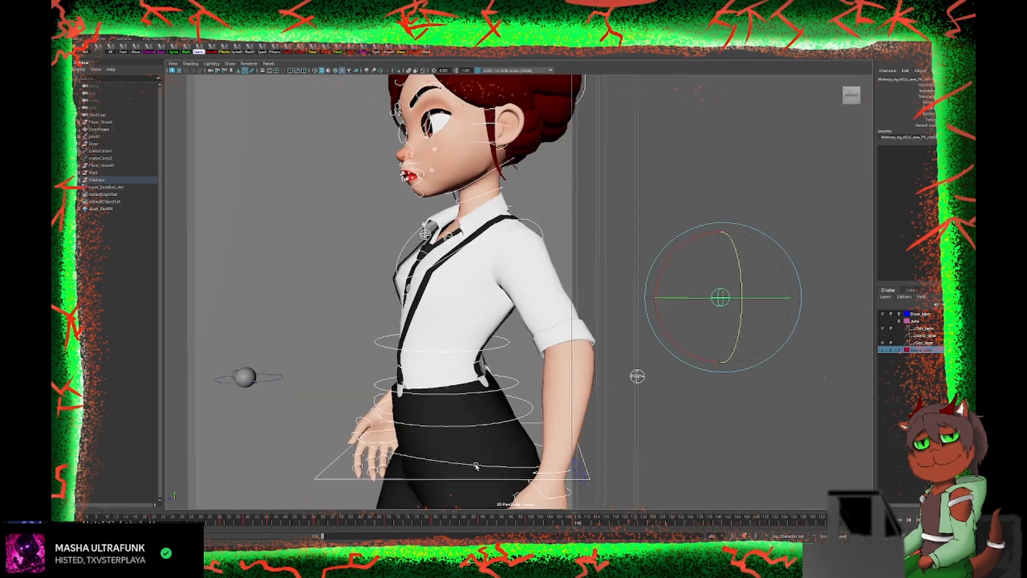
scroll(408, 336, down, 5)
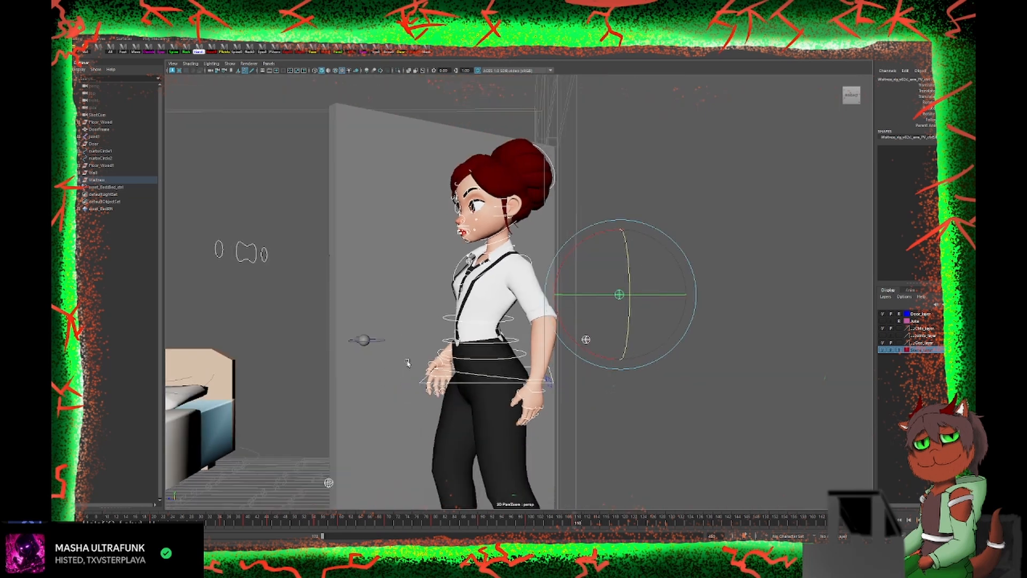
alt+drag(408, 363, 497, 380)
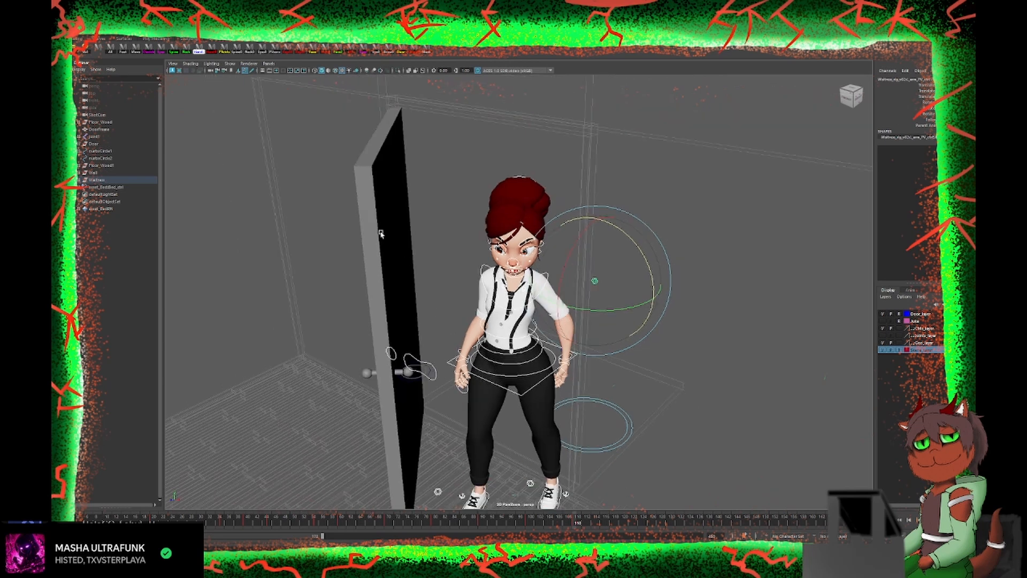
Step: Scrub the frames around the door-opening pose, select the waitress's left clavicle control and examine her shoulders up close
click(112, 51)
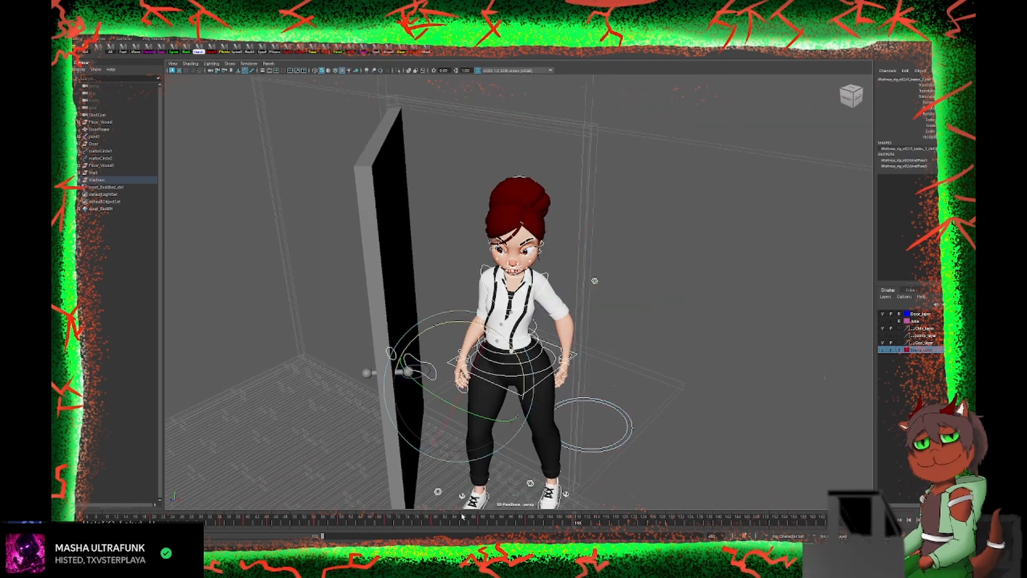
drag(345, 529, 639, 528)
drag(577, 528, 577, 528)
scroll(582, 343, up, 1)
click(549, 275)
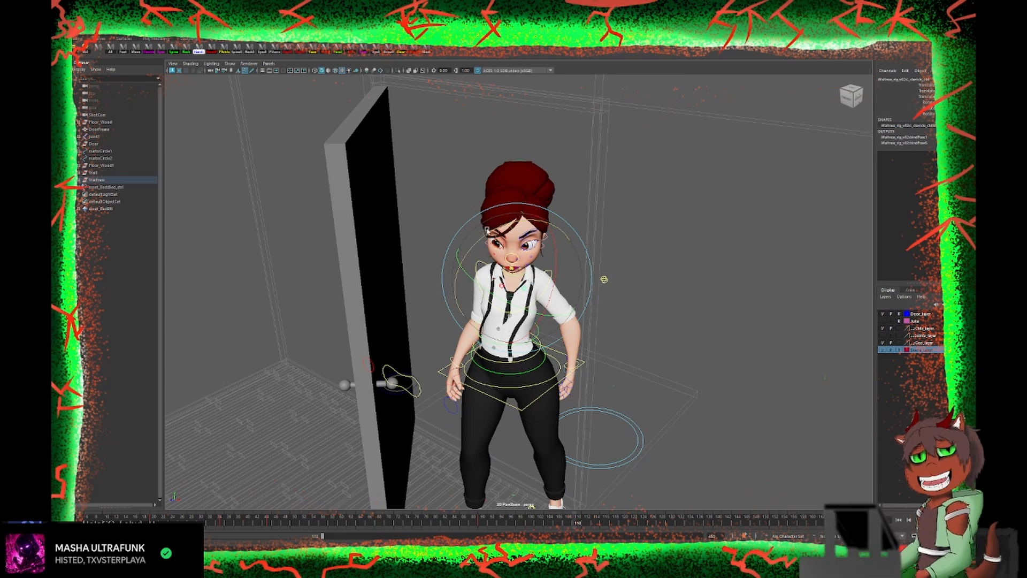
alt+drag(487, 229, 561, 238)
scroll(568, 261, up, 4)
alt+drag(541, 273, 556, 279)
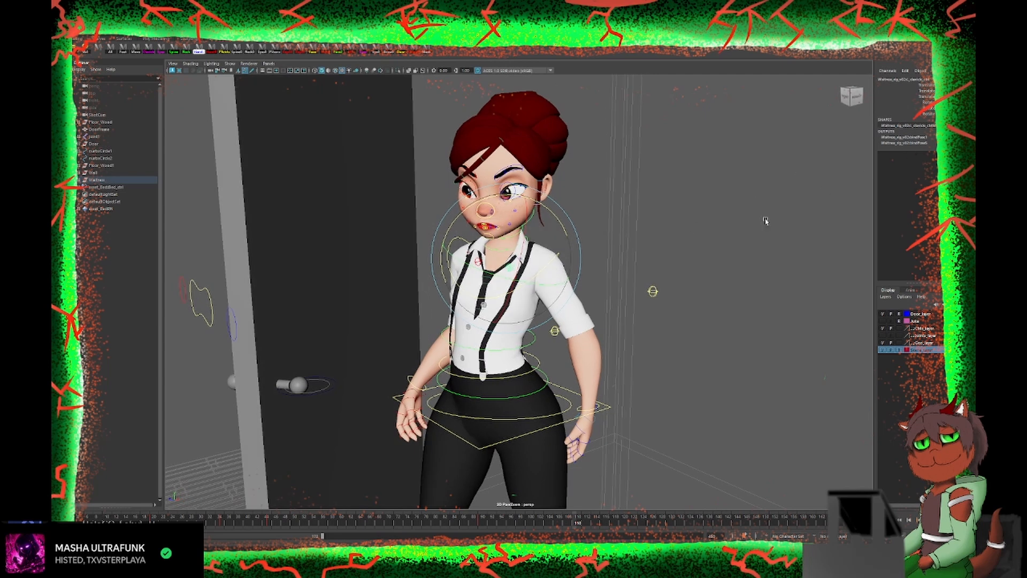
Step: Rotate the waitress's right clavicle control slightly in the door-opening pose and check the shoulders from above and the side
click(490, 259)
click(478, 261)
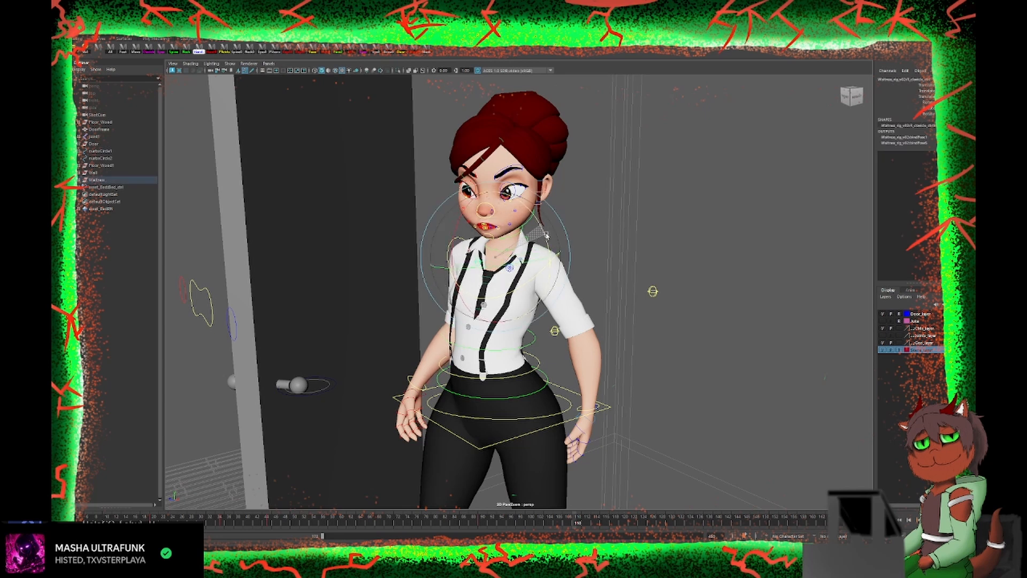
drag(546, 235, 547, 239)
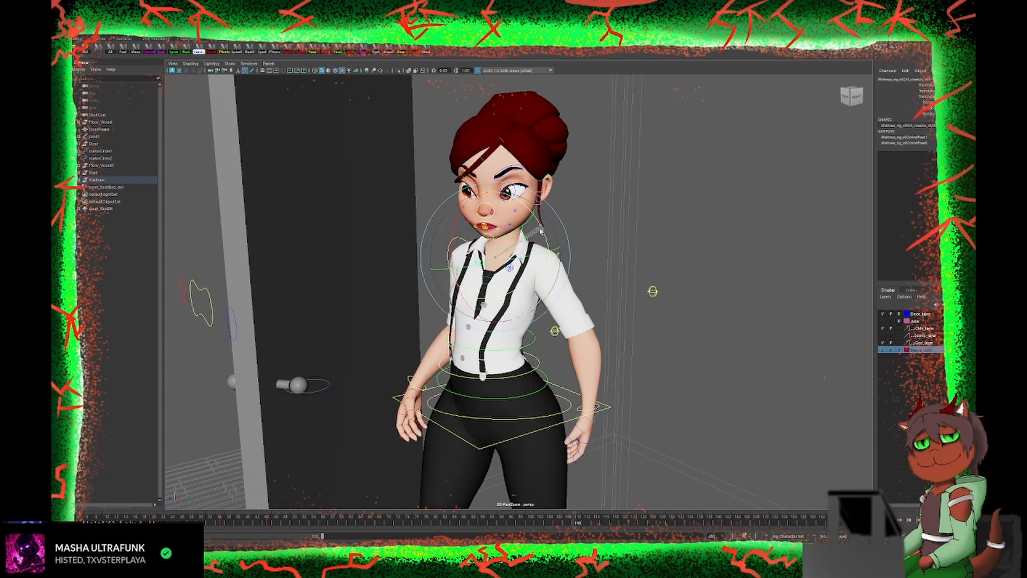
alt+drag(464, 320, 505, 308)
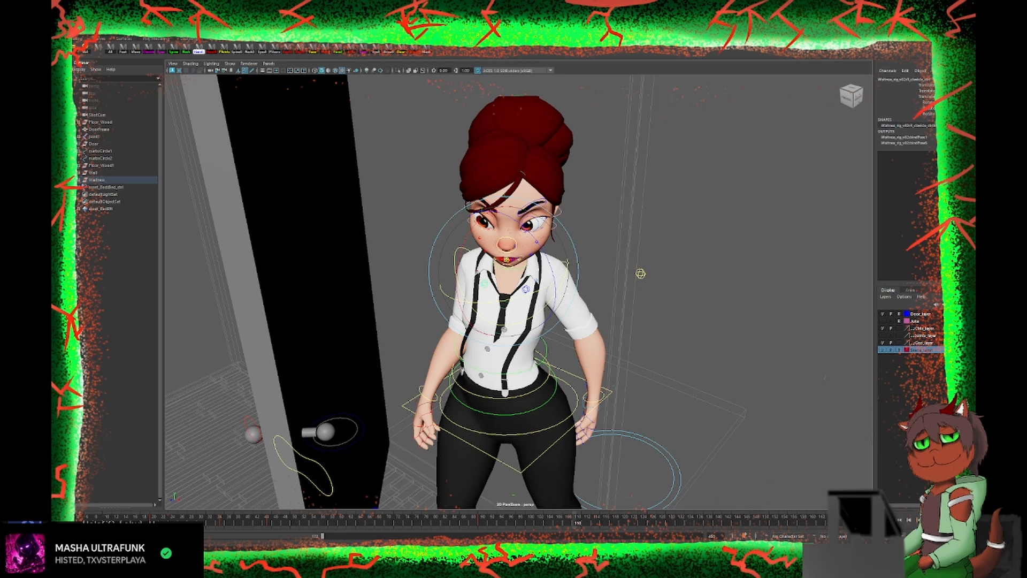
mouse_move(618, 181)
alt+mouse_down()
mouse_move(592, 161)
mouse_move(601, 171)
alt+mouse_up()
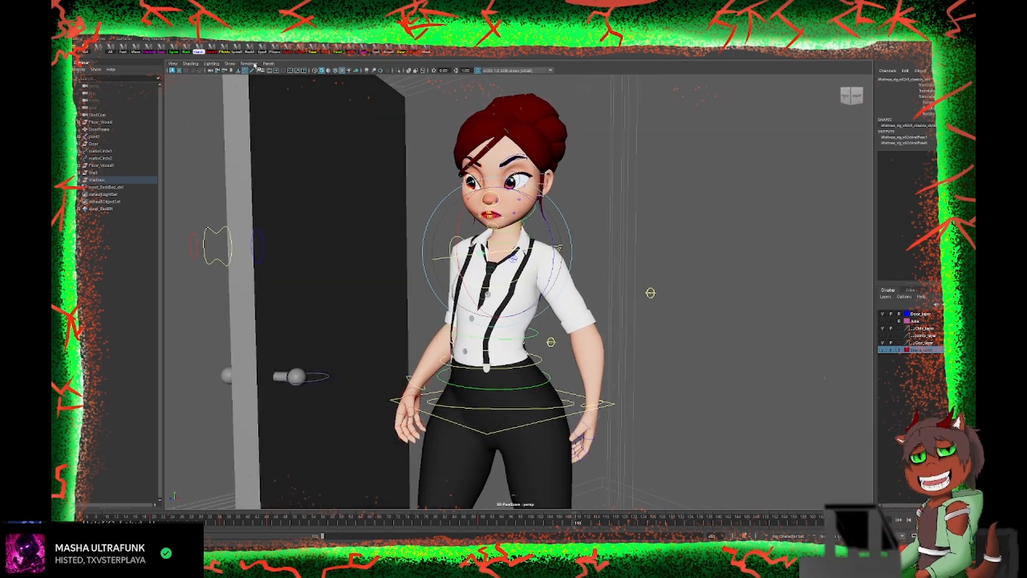
Step: Select all of the waitress's controls and examine the earlier pose with her hand at the doorknob from the front and side
click(290, 49)
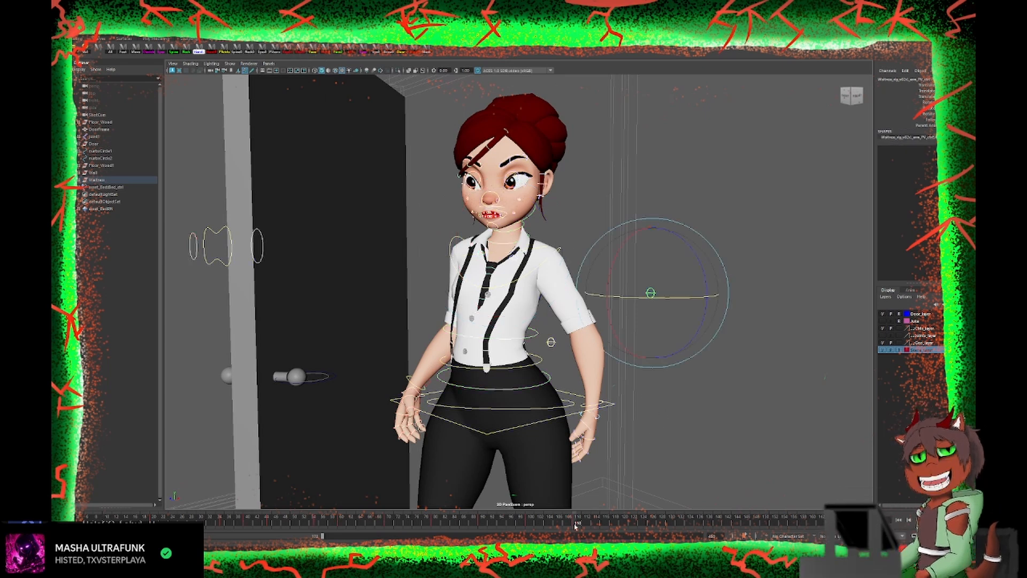
mouse_move(575, 527)
mouse_down()
mouse_move(430, 523)
mouse_move(639, 522)
mouse_move(97, 522)
mouse_up()
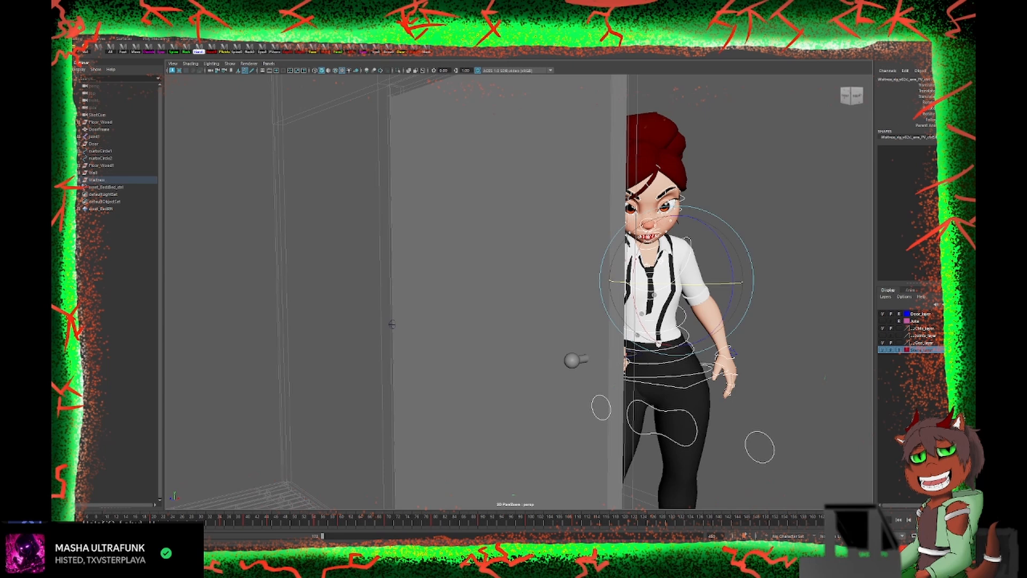
mouse_move(96, 556)
scroll(598, 317, down, 3)
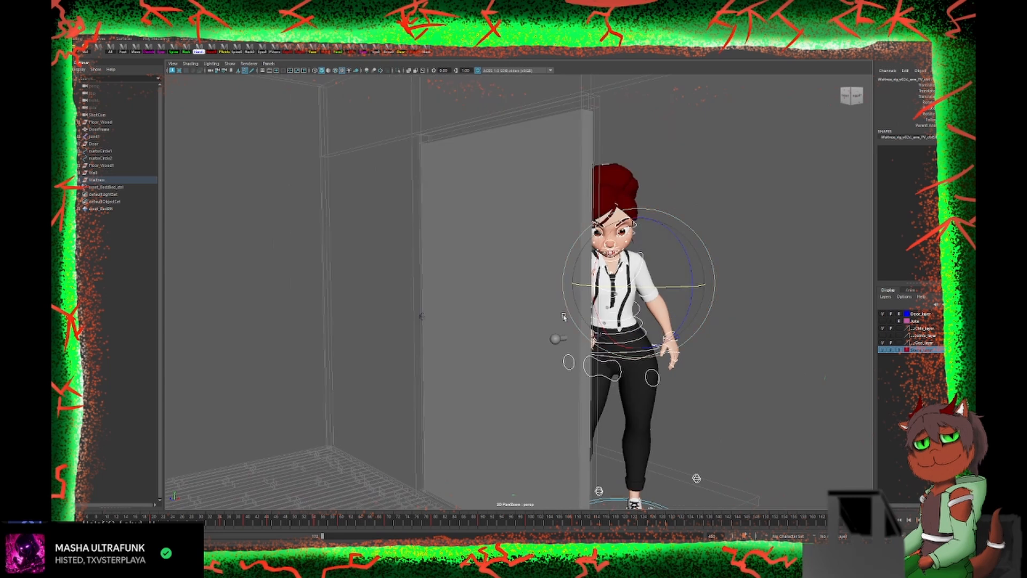
alt+drag(564, 316, 522, 329)
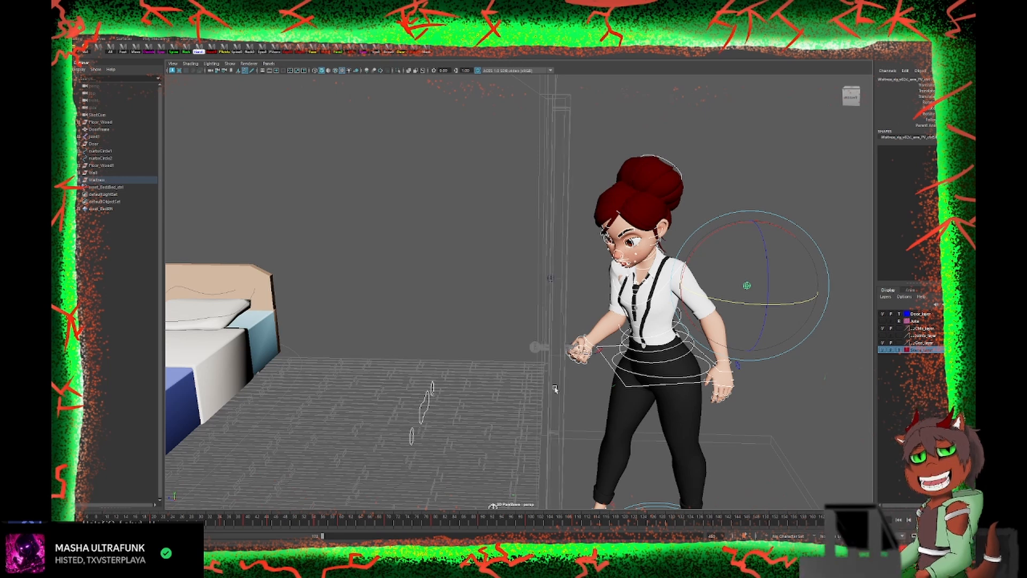
scroll(546, 381, up, 4)
scroll(542, 384, up, 2)
scroll(389, 380, down, 4)
alt+drag(369, 400, 401, 401)
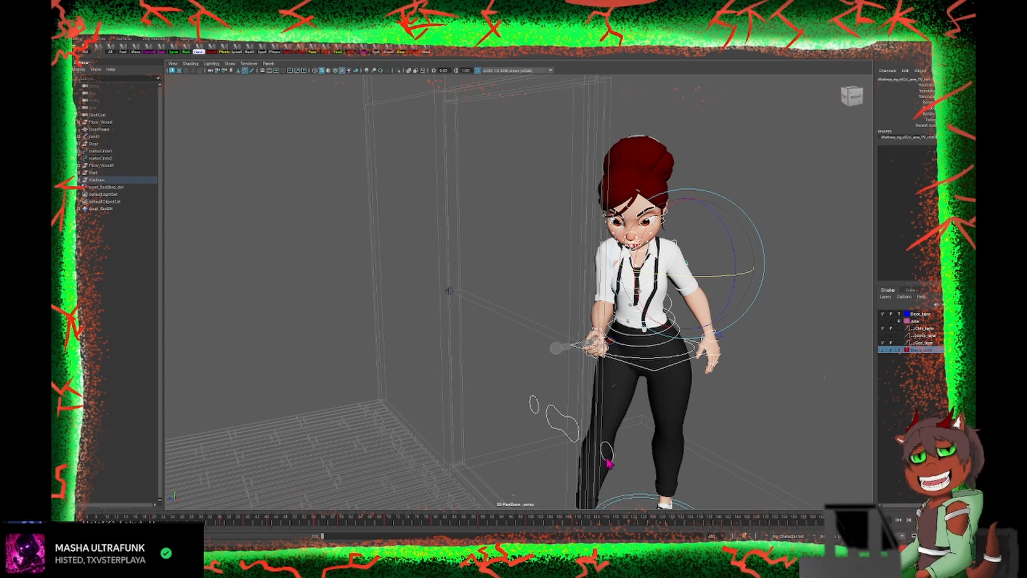
mouse_move(551, 553)
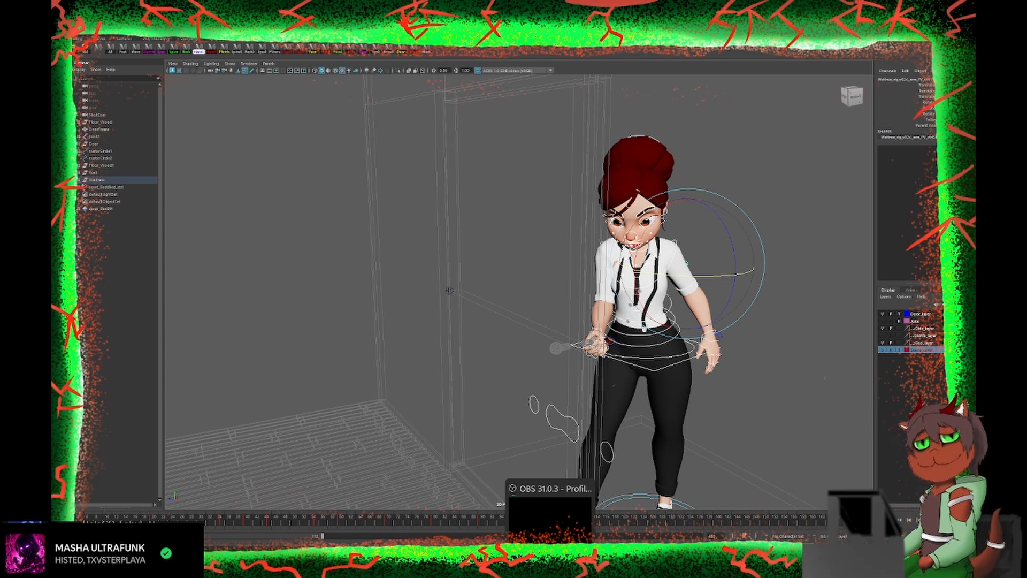
mouse_move(350, 553)
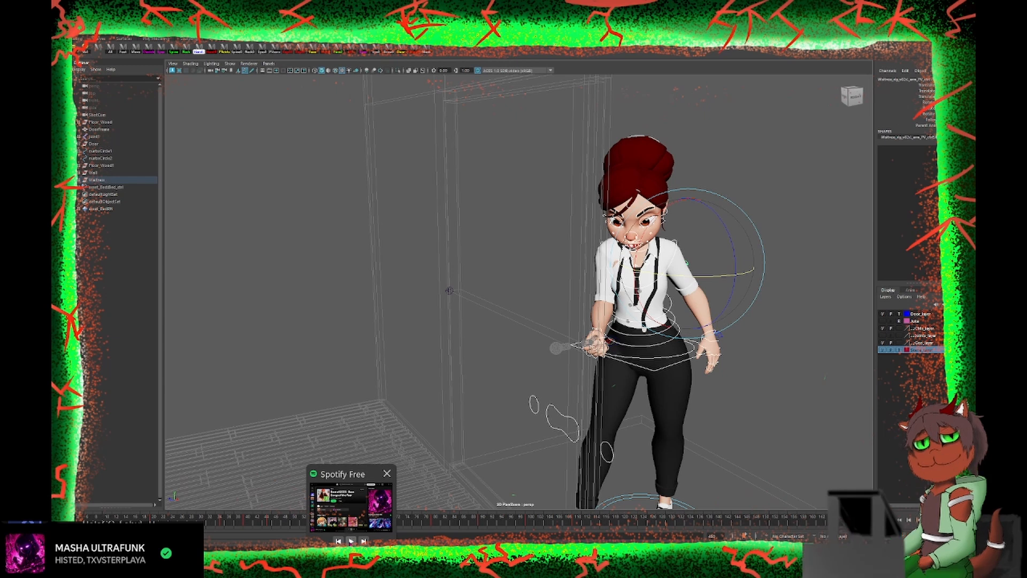
click(350, 541)
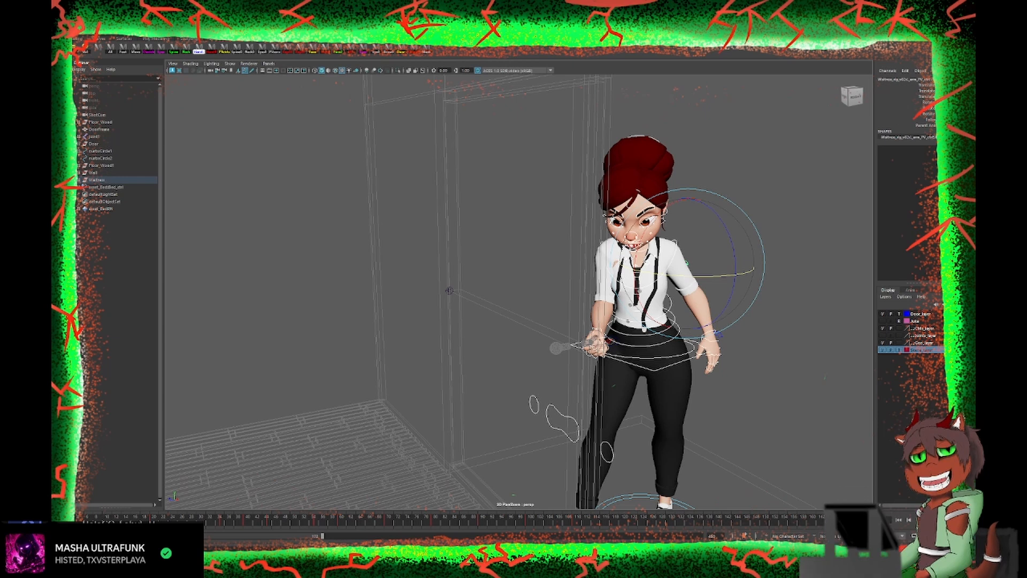
mouse_move(431, 556)
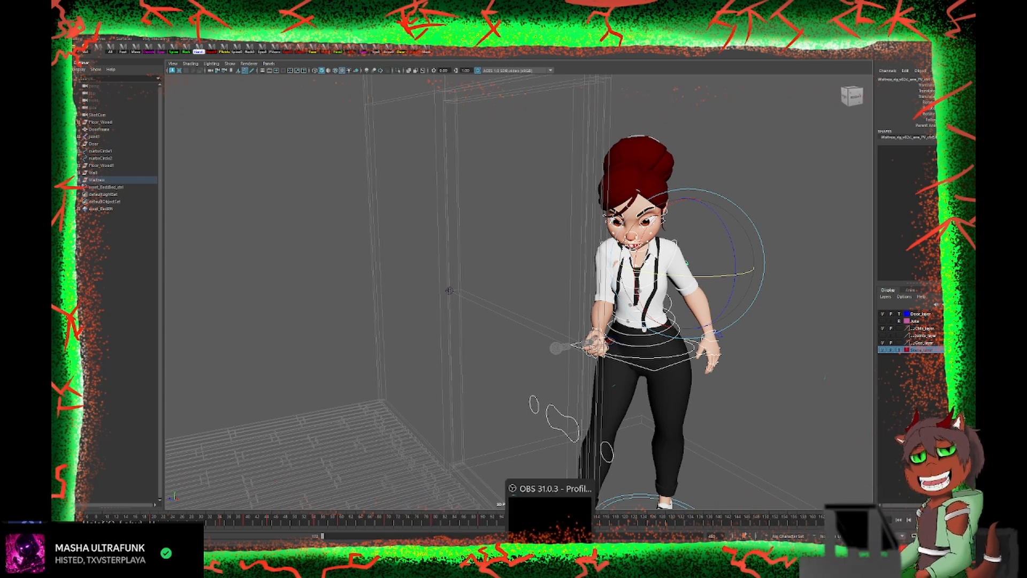
Step: Narrow the playback range to the later frames of the shot and go to the frame of the next pose
alt+drag(566, 412, 555, 320)
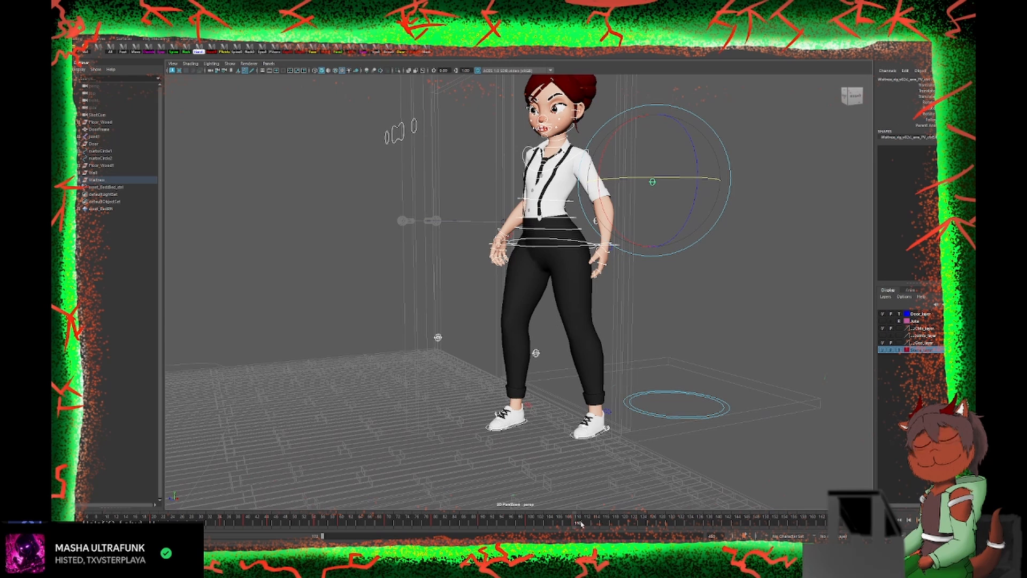
drag(72, 536, 203, 535)
click(307, 524)
drag(327, 525, 358, 526)
drag(203, 535, 215, 535)
drag(317, 522, 405, 522)
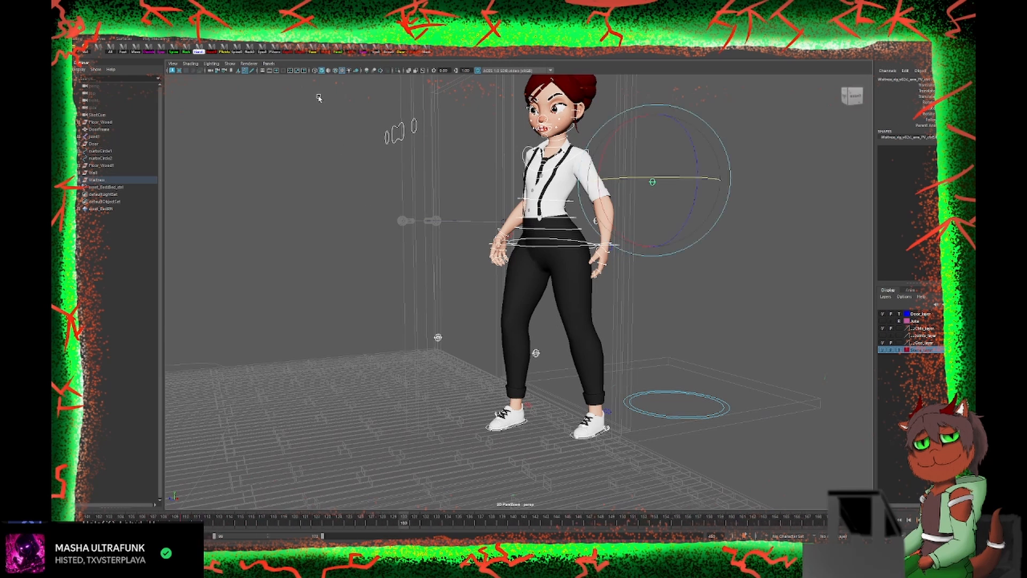
drag(262, 523, 405, 522)
Step: Move the waitress's hand and foot controls to block a new pose of her stepping into the room
alt+drag(522, 337, 489, 343)
click(580, 374)
key(w)
key(e)
click(481, 280)
key(w)
drag(481, 283, 436, 298)
alt+drag(455, 311, 541, 342)
drag(546, 305, 507, 309)
alt+drag(514, 315, 473, 295)
click(527, 432)
drag(527, 445, 515, 452)
click(435, 384)
click(537, 415)
Step: Raise the waitress's right hand control so the arm reaches out toward the door in the stepping pose
alt+drag(570, 257, 580, 276)
scroll(616, 278, up, 3)
click(616, 256)
click(396, 254)
drag(406, 241, 403, 190)
alt+drag(409, 190, 481, 174)
scroll(481, 174, down, 3)
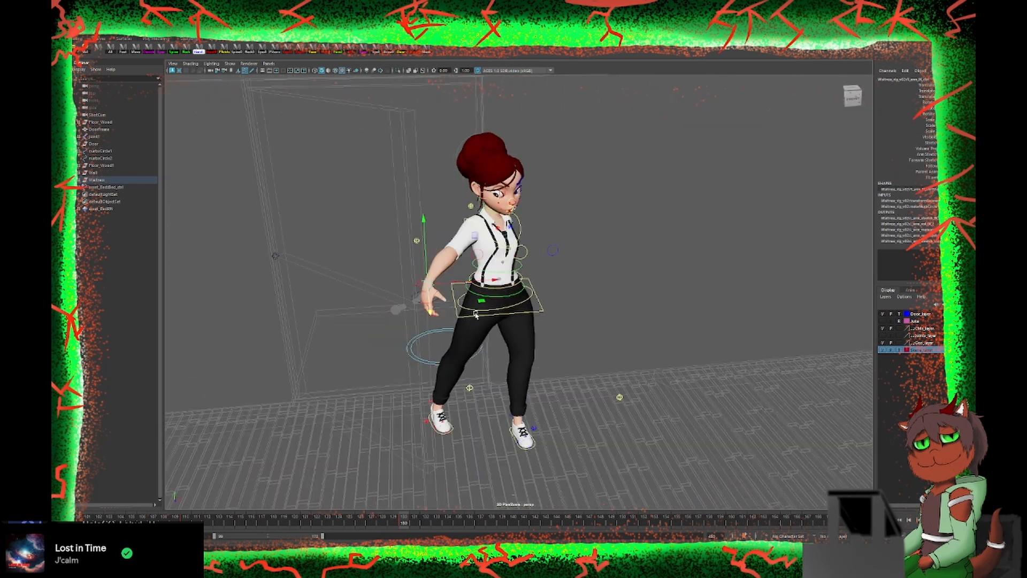
Step: Move the waitress's eye aim controls to redirect her gaze in the stepping pose
alt+drag(482, 214, 450, 238)
scroll(481, 256, up, 5)
click(690, 332)
drag(706, 323, 856, 336)
click(742, 330)
scroll(749, 342, down, 5)
click(616, 385)
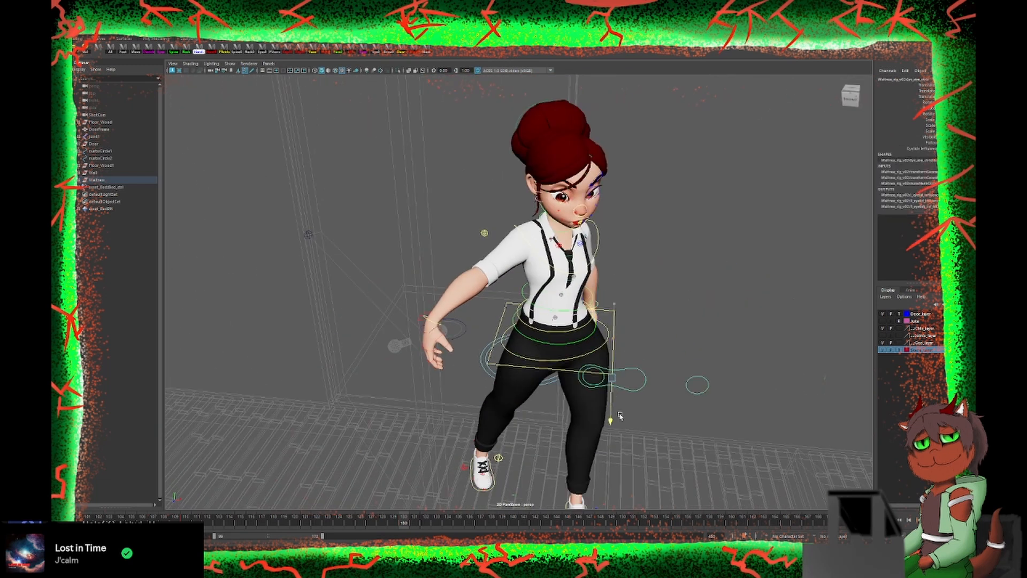
drag(640, 388, 711, 482)
click(794, 461)
alt+drag(786, 406, 690, 342)
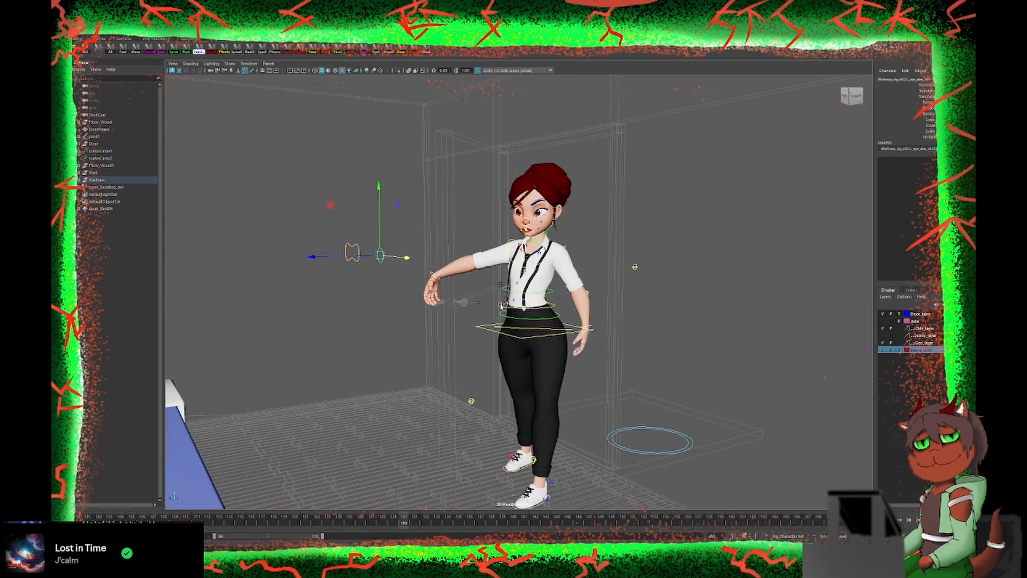
Step: Move the waitress's front foot control forward to widen the step and select her root control
alt+drag(401, 256, 318, 244)
click(472, 502)
drag(438, 487, 421, 487)
click(472, 322)
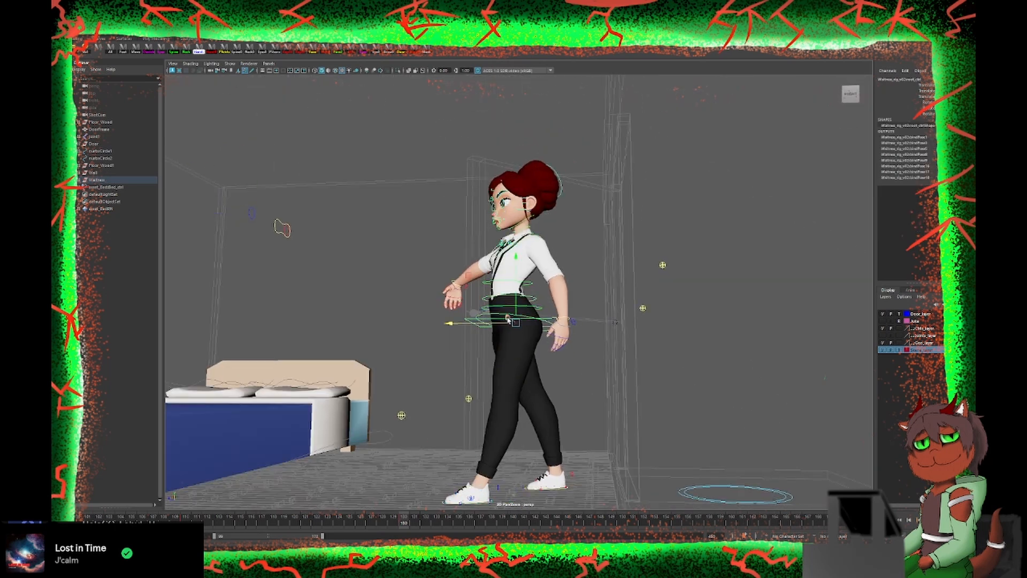
Step: Check the stepping pose in the top view and undo the last pose changes
alt+drag(321, 214, 389, 266)
key(space)
key(space)
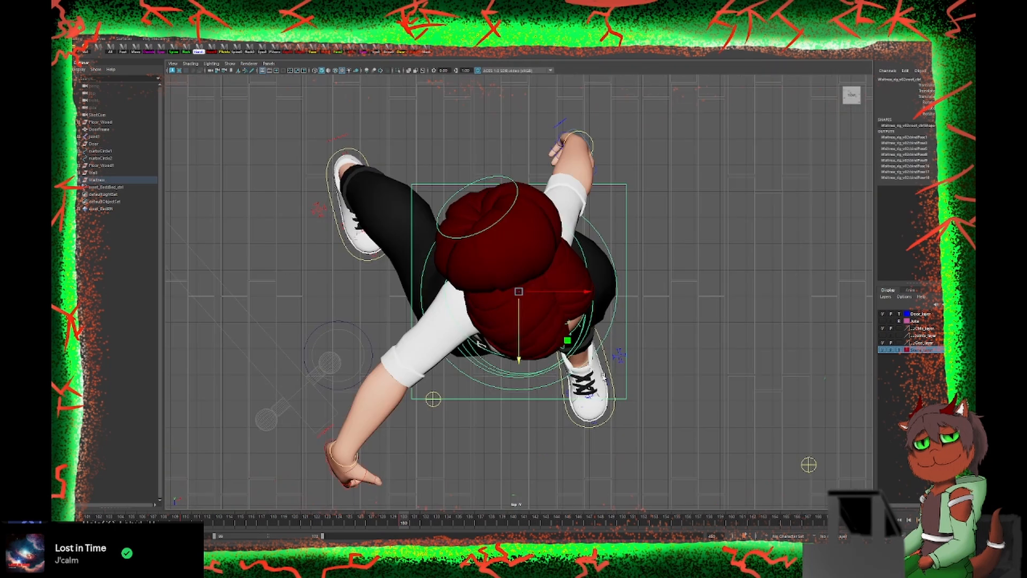
key(ctrl+z)
key(ctrl+z)
key(ctrl+z)
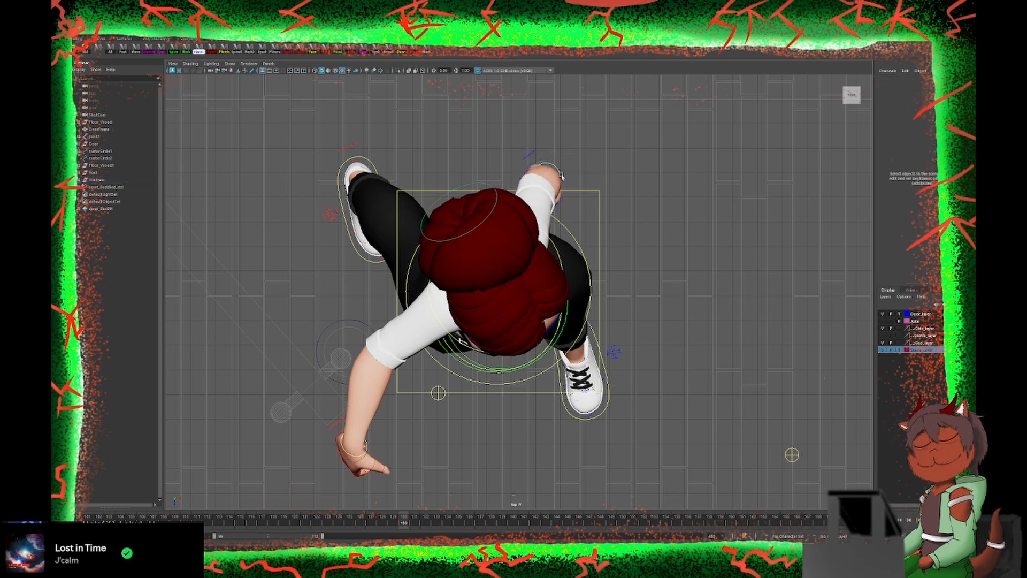
key(space)
key(space)
Step: Rotate the waitress's hips control in the stepping pose
alt+drag(615, 213, 610, 201)
click(554, 322)
key(e)
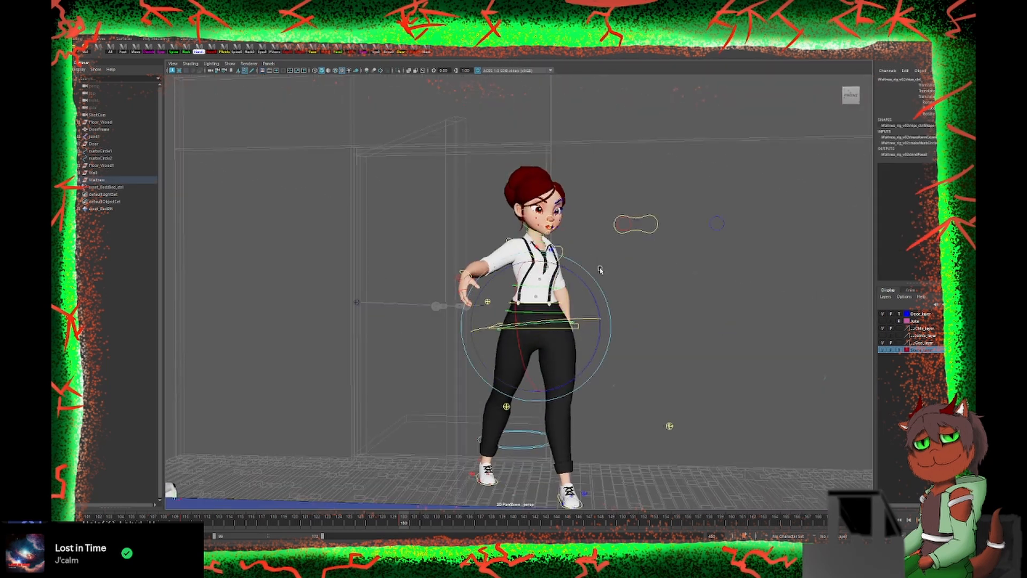
alt+drag(541, 337, 516, 383)
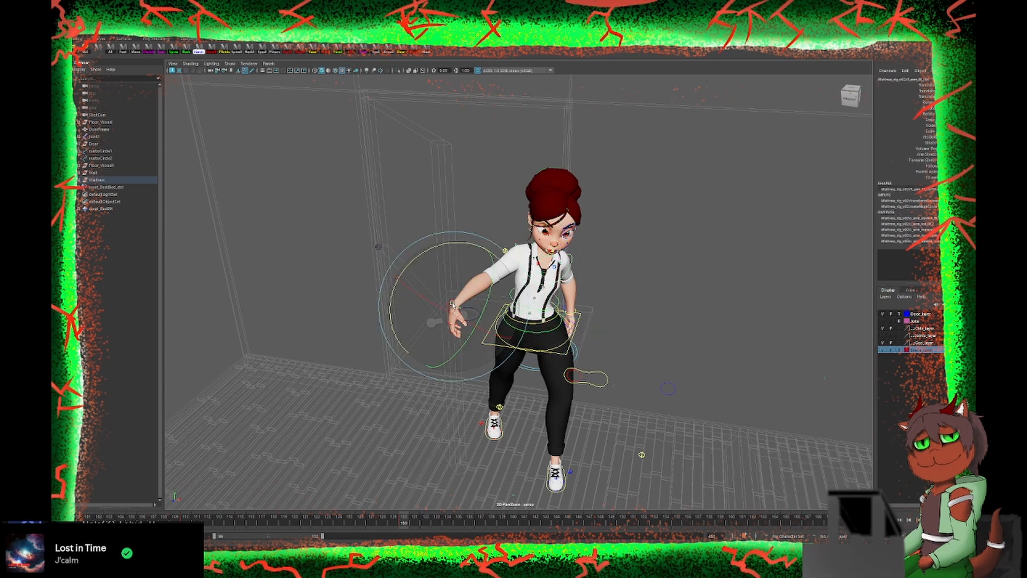
Step: Switch the Door layer from template to reference display and place and rotate the waitress's right hand against the door's edge
key(w)
scroll(453, 305, up, 5)
click(898, 314)
alt+drag(455, 293, 541, 279)
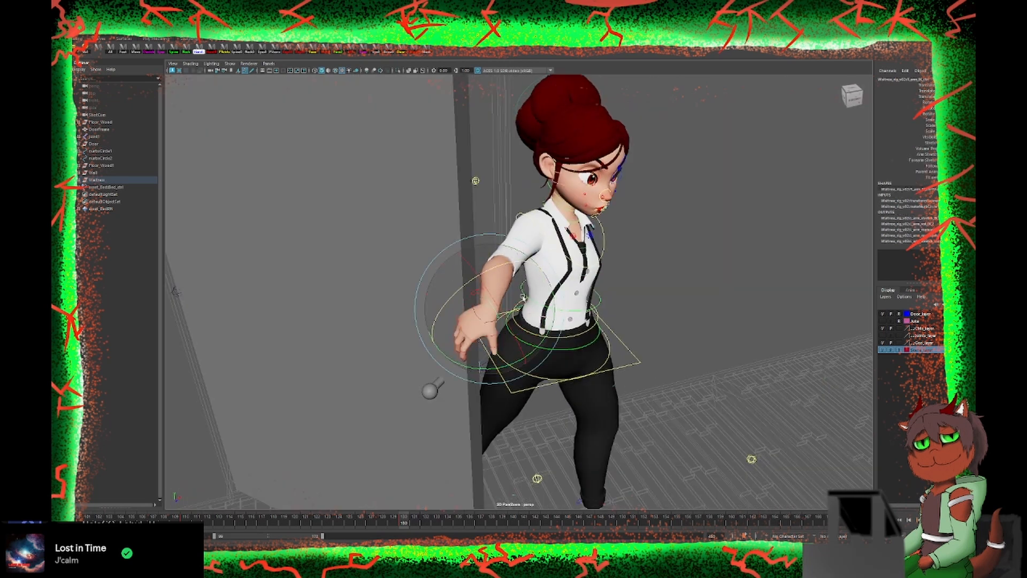
alt+drag(500, 312, 411, 291)
key(e)
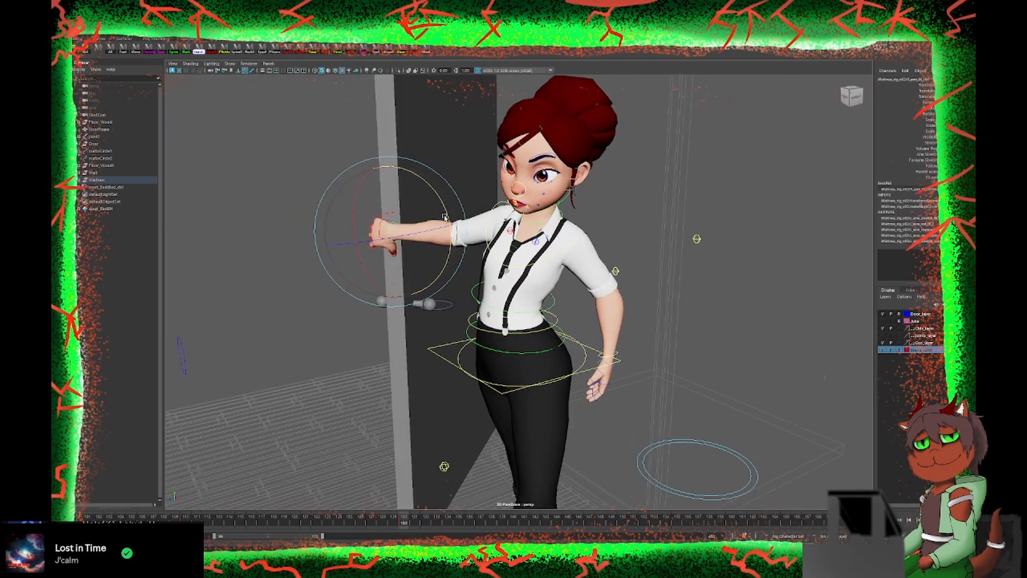
key(w)
alt+drag(445, 217, 502, 196)
alt+drag(503, 214, 396, 294)
key(e)
click(312, 50)
mouse_move(404, 520)
mouse_down()
mouse_move(448, 520)
mouse_move(405, 520)
mouse_up()
Step: Adjust the waitress's eye aim control in the door-holding pose, checking her gaze from the side
scroll(455, 299, down, 5)
alt+drag(455, 300, 375, 235)
click(429, 253)
key(w)
alt+drag(428, 253, 314, 281)
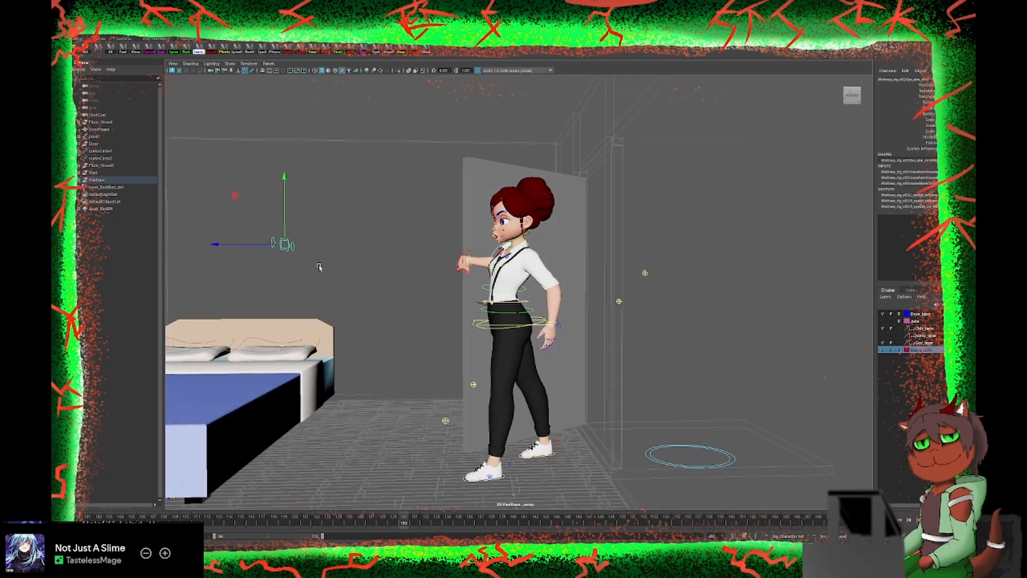
Step: Adjust the waitress's left clavicle and reposition her left hand beside her hip in the door-holding pose
click(515, 326)
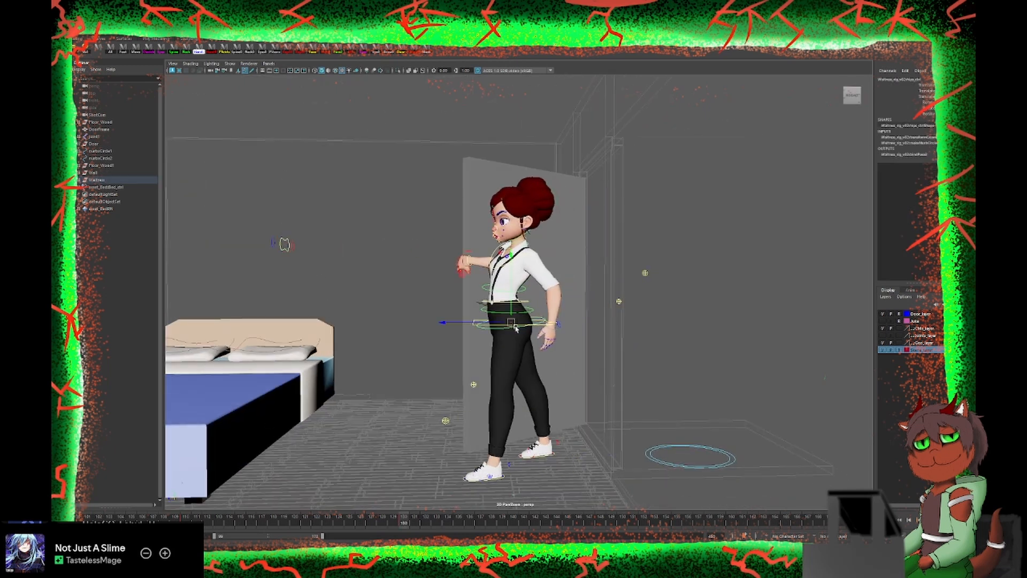
scroll(530, 329, up, 5)
click(488, 199)
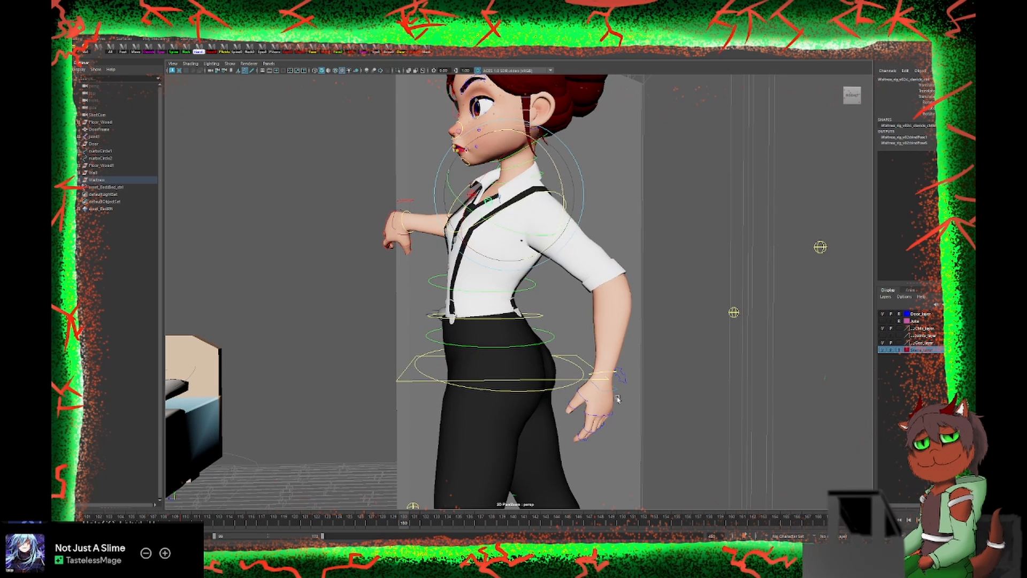
click(607, 371)
key(w)
drag(601, 359, 650, 422)
alt+right_drag(649, 422, 517, 482)
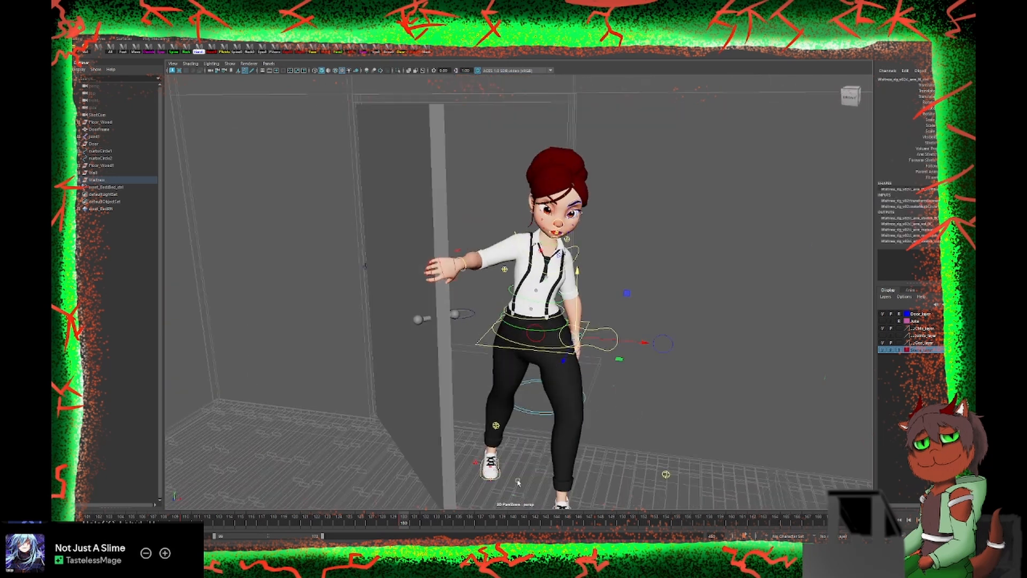
scroll(565, 363, down, 3)
Step: Rotate the waitress's right clavicle control to adjust the shoulder of the arm holding the door
click(518, 248)
drag(577, 212, 580, 218)
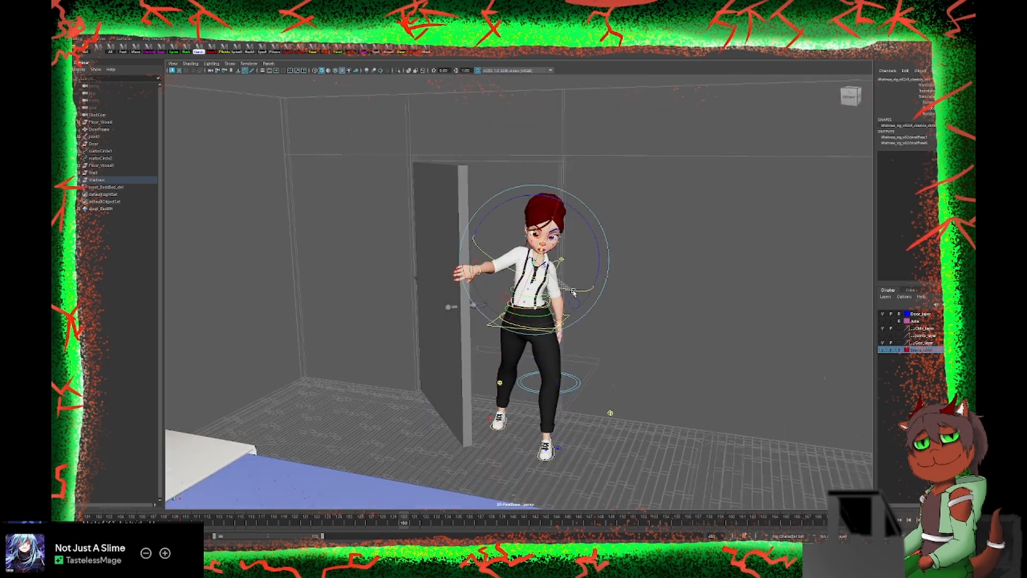
alt+drag(572, 292, 564, 274)
alt+right_drag(564, 274, 615, 289)
click(575, 356)
mouse_move(578, 357)
alt+mouse_down()
mouse_move(491, 366)
mouse_move(583, 375)
alt+mouse_up()
alt+right_drag(583, 376, 559, 374)
alt+drag(559, 374, 586, 390)
Step: Adjust the waitress's right foot controls in the door-holding pose and check the stance from several angles
click(421, 419)
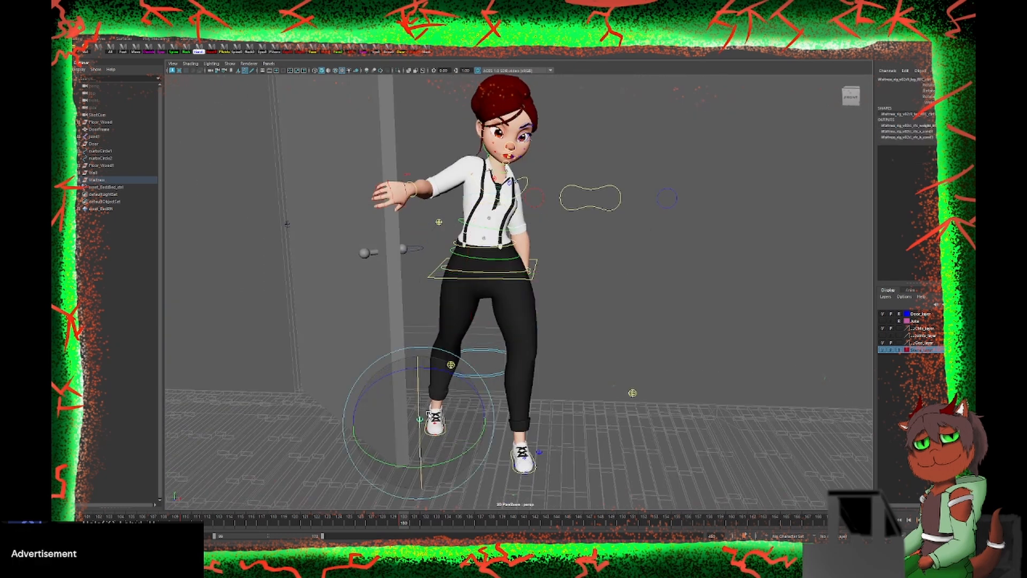
click(306, 52)
mouse_move(403, 522)
mouse_down()
mouse_move(296, 524)
mouse_move(404, 521)
mouse_up()
alt+drag(578, 375, 492, 369)
mouse_move(404, 522)
mouse_down()
mouse_move(187, 522)
mouse_move(404, 521)
mouse_up()
alt+drag(492, 369, 586, 385)
click(428, 408)
click(523, 183)
mouse_move(527, 225)
alt+mouse_down()
mouse_move(532, 185)
mouse_move(530, 230)
alt+mouse_up()
Step: Reposition the waitress's leg pole vector control to adjust the knee direction in the door-holding pose
click(624, 396)
key(w)
alt+drag(626, 399, 481, 391)
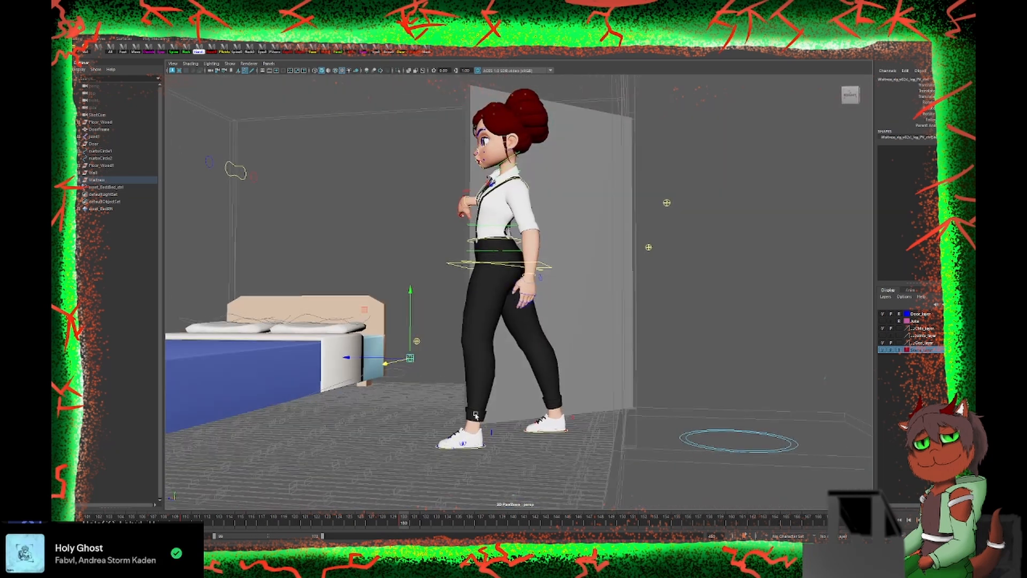
key(space)
key(space)
scroll(450, 199, up, 5)
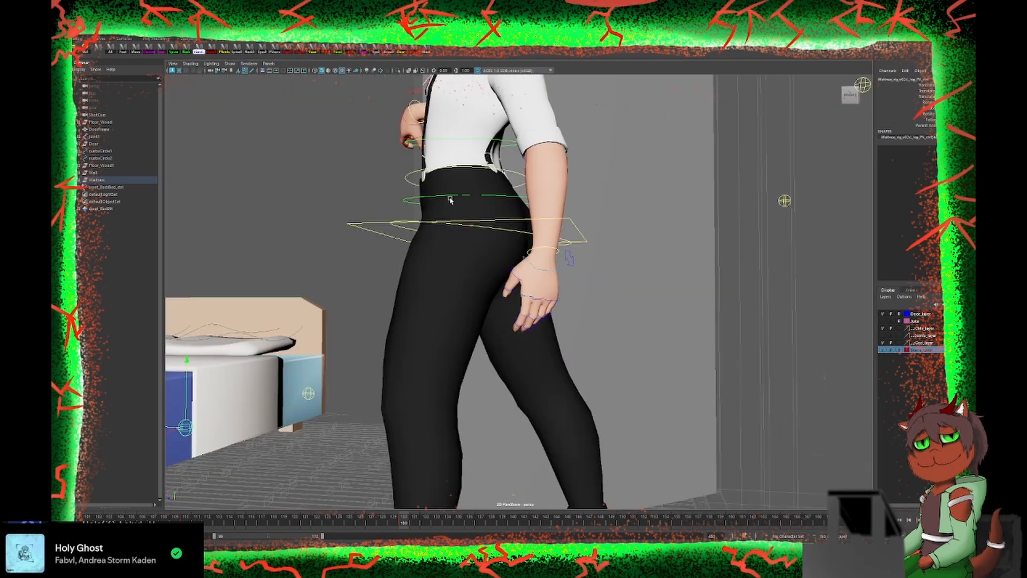
Step: Rotate the right hand's thumb controls so the thumb wraps around the edge of the door
alt+middle_drag(449, 199, 513, 321)
scroll(514, 299, up, 5)
click(510, 278)
key(e)
alt+drag(510, 278, 570, 324)
click(554, 363)
click(562, 291)
key(w)
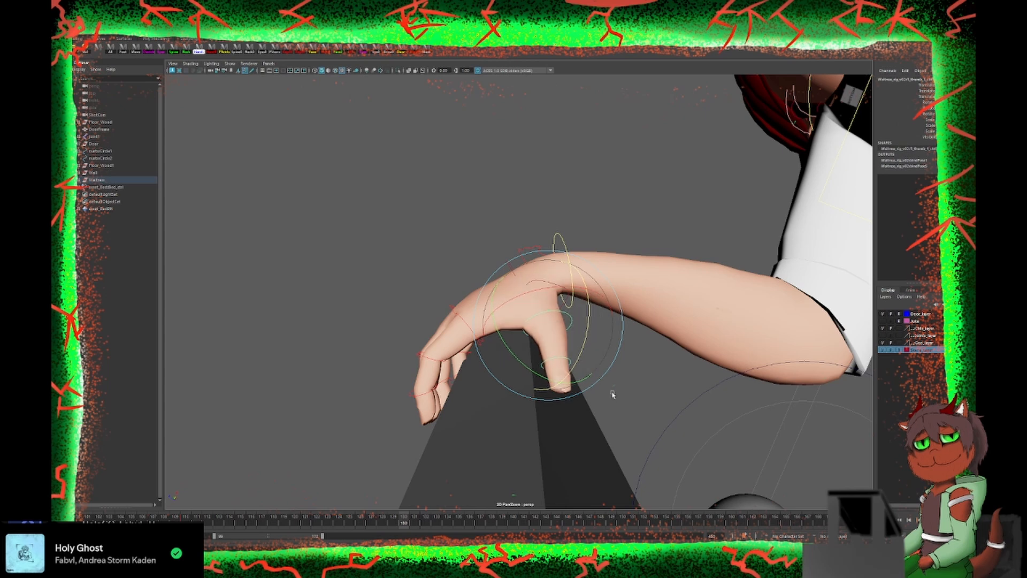
Step: Reposition and rotate the waitress's right hand so her palm rests against the door edge
alt+drag(613, 395, 513, 444)
drag(484, 236, 557, 305)
click(459, 280)
click(556, 328)
click(535, 267)
key(w)
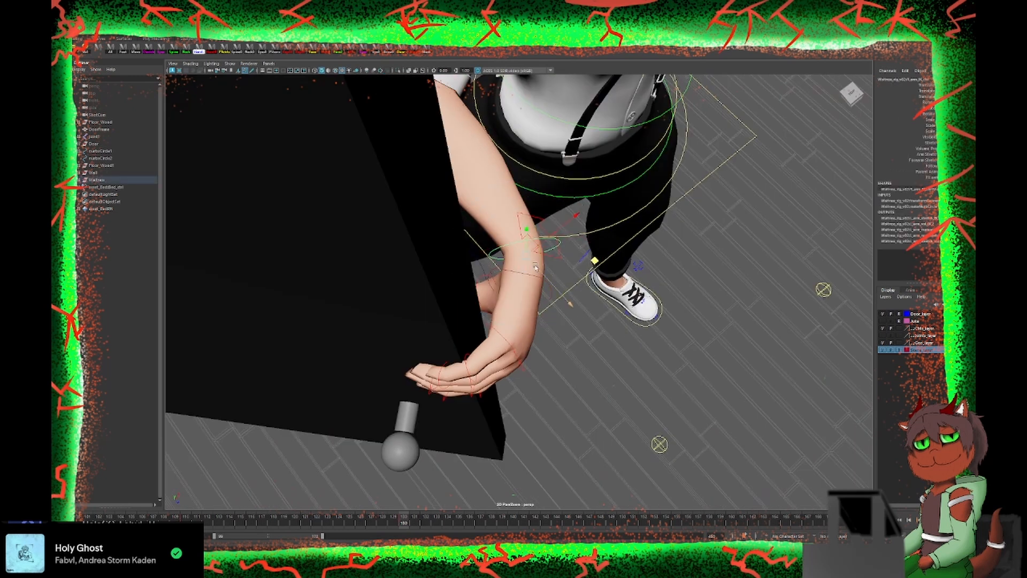
alt+drag(580, 262, 529, 230)
click(522, 261)
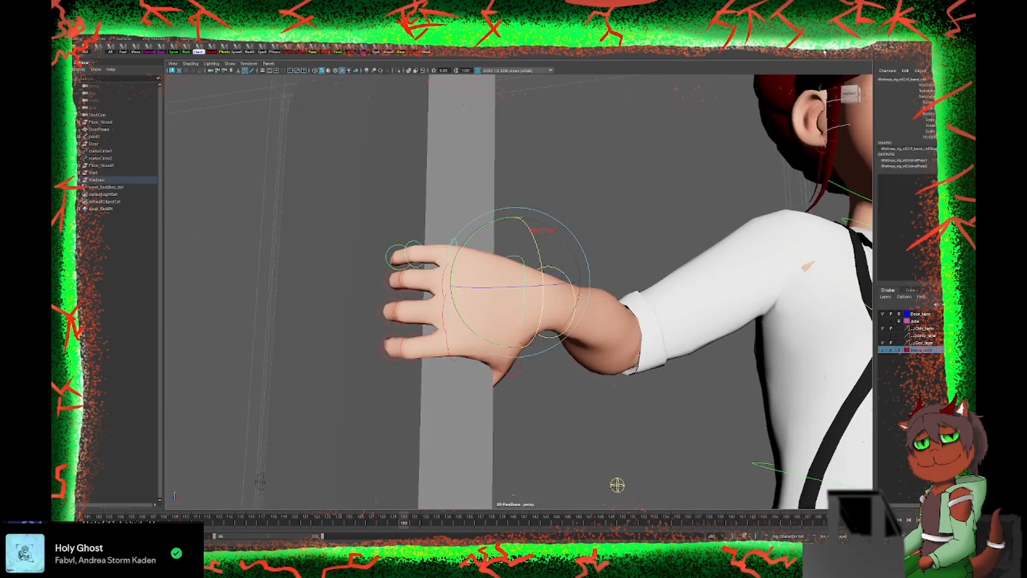
Step: Refine the rotation of the right thumb's base control, checking the grip from behind the door
alt+drag(825, 52, 583, 413)
click(570, 322)
alt+drag(577, 355, 518, 420)
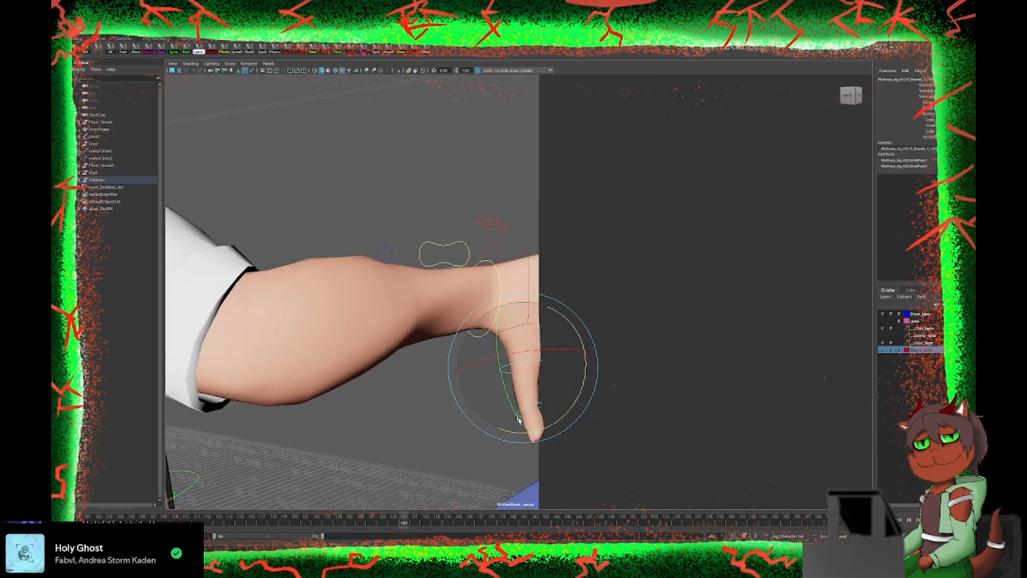
alt+drag(589, 410, 335, 381)
click(539, 378)
key(ctrl+z)
click(463, 311)
key(ctrl+z)
click(463, 310)
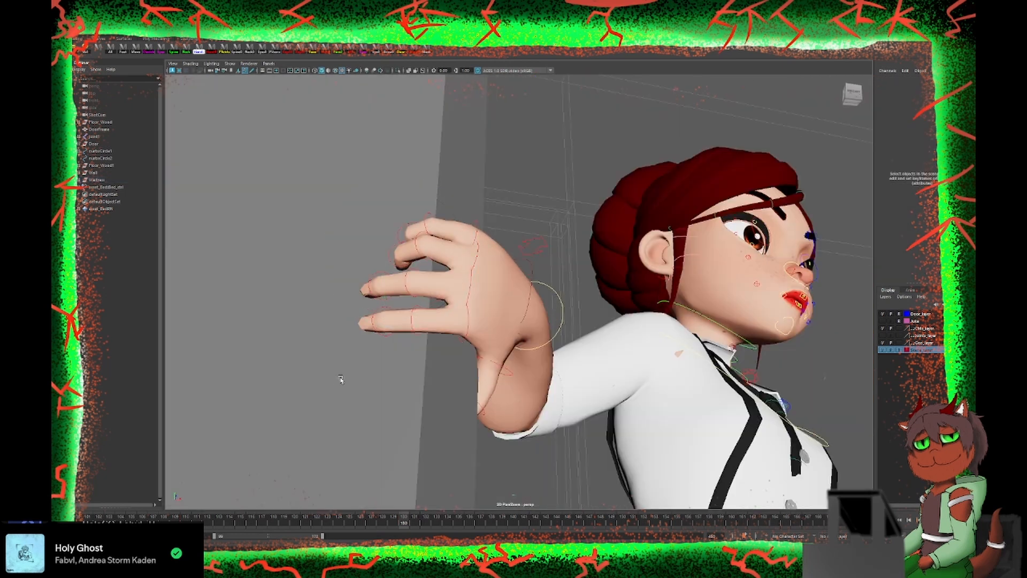
Step: Rotate the right hand's ring finger control to curl it around the door, undoing an unwanted change
click(467, 294)
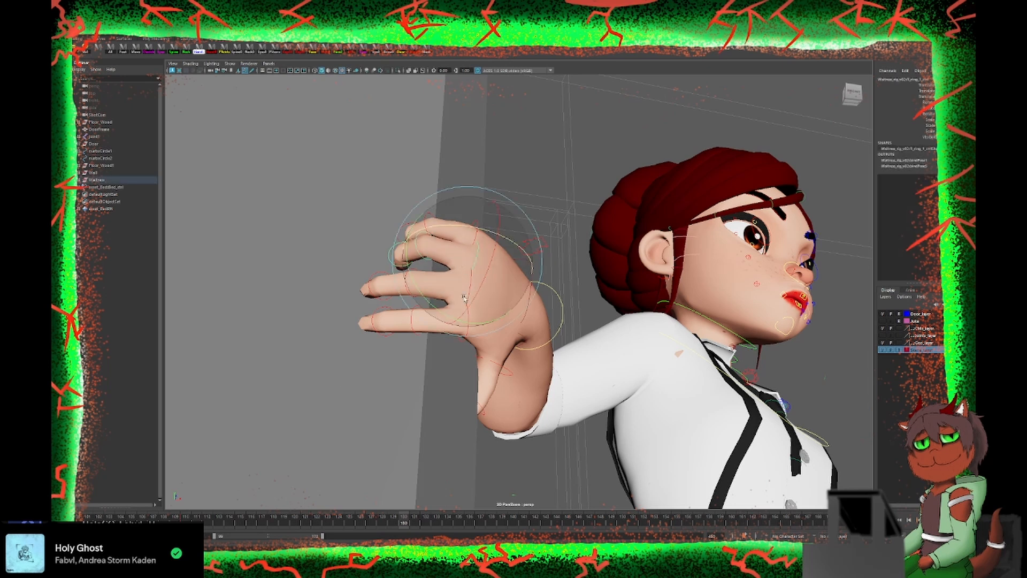
alt+drag(466, 294, 409, 345)
click(454, 369)
key(ctrl+z)
alt+drag(486, 367, 460, 327)
click(431, 323)
Step: Angle the right thumb down along the near face of the door edge
alt+drag(526, 268, 607, 268)
mouse_move(512, 351)
alt+mouse_down()
mouse_move(535, 369)
mouse_move(529, 358)
alt+mouse_up()
click(508, 355)
alt+drag(527, 393, 453, 461)
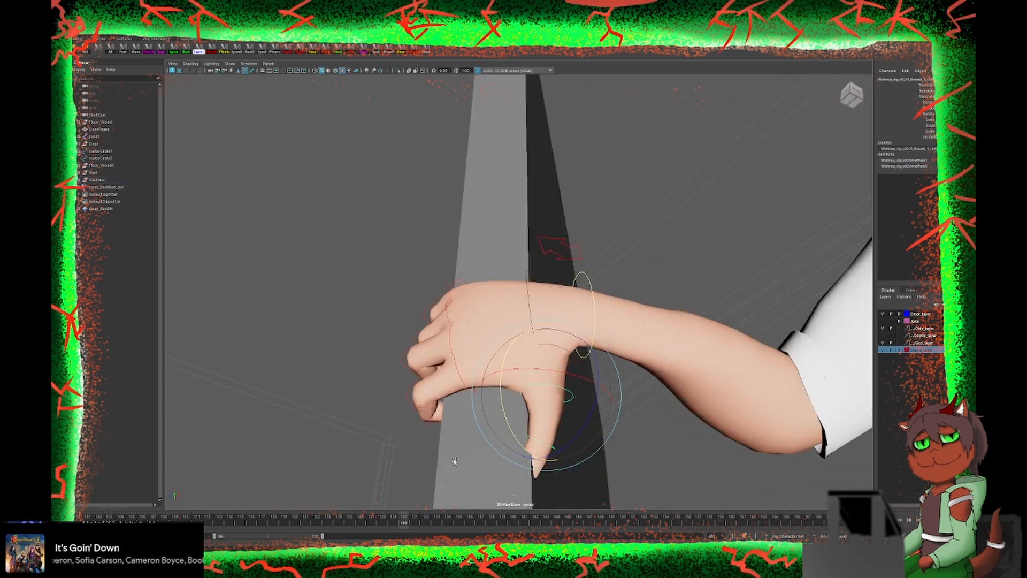
Step: Select all of the waitress's rig controls and check the door-holding pose from several angles
alt+drag(501, 424, 720, 474)
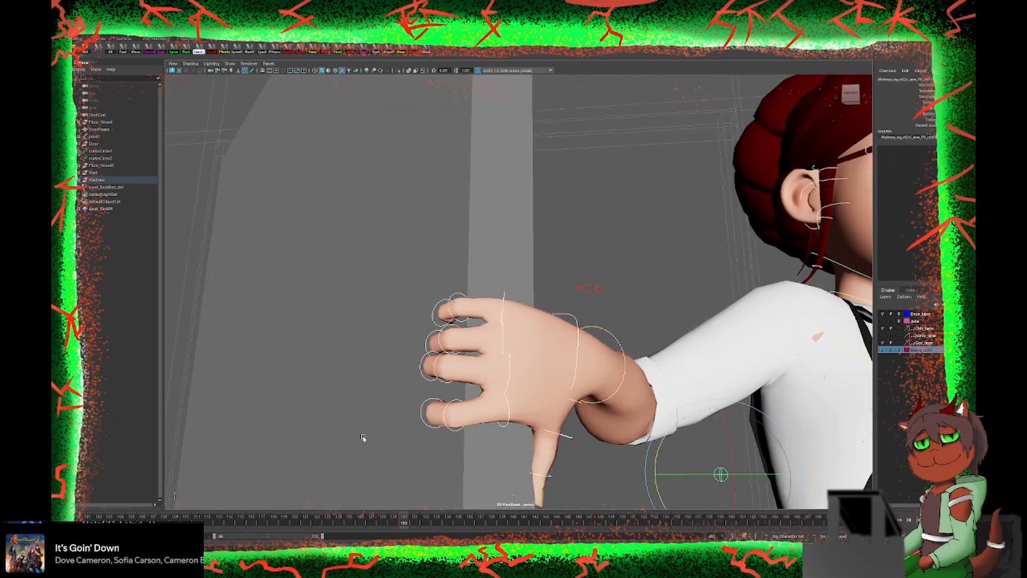
scroll(364, 438, down, 6)
alt+drag(551, 482, 578, 503)
mouse_move(404, 518)
mouse_down()
mouse_move(258, 514)
mouse_move(404, 517)
mouse_up()
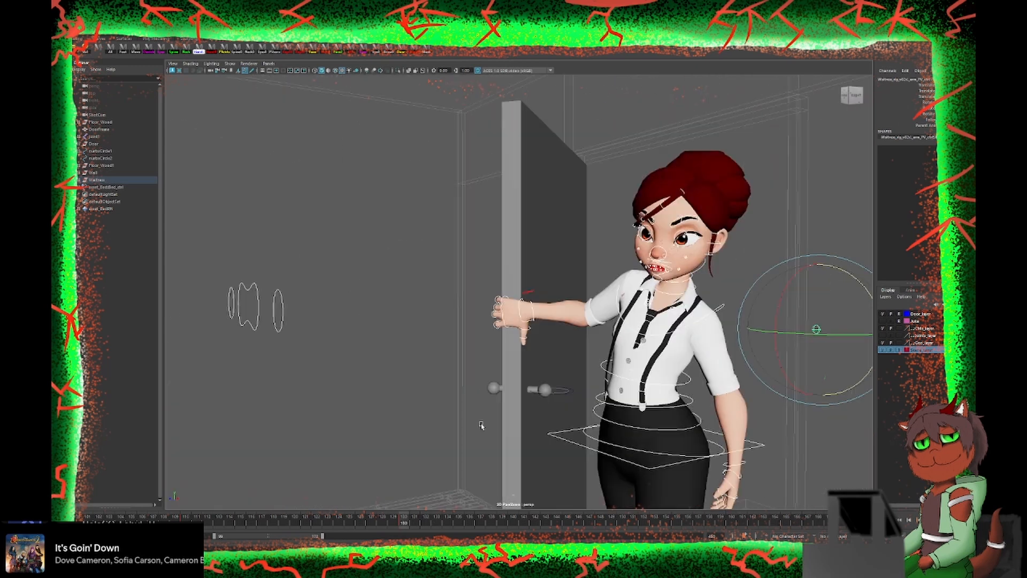
alt+drag(481, 425, 703, 216)
alt+drag(630, 291, 663, 267)
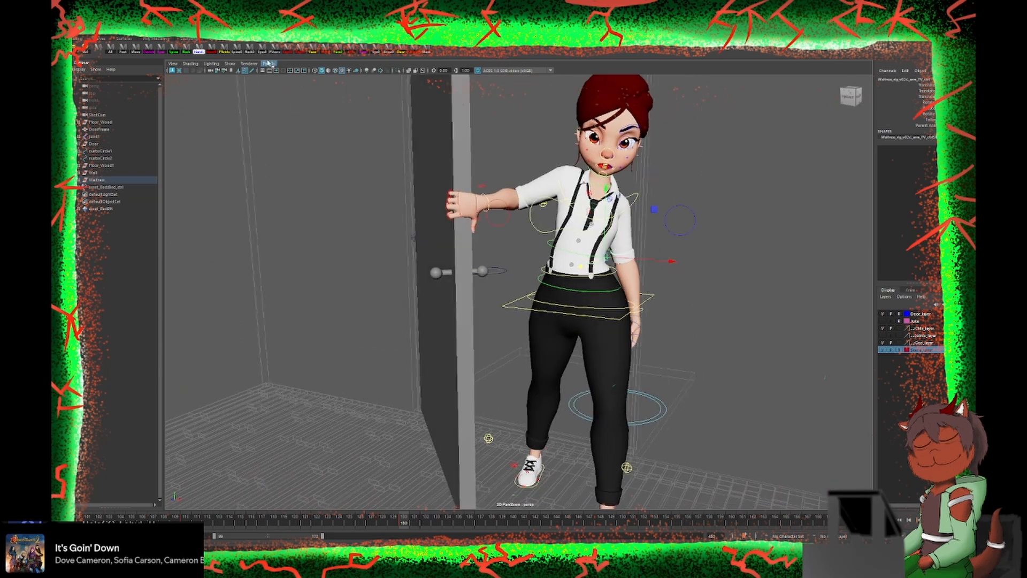
alt+drag(453, 198, 364, 478)
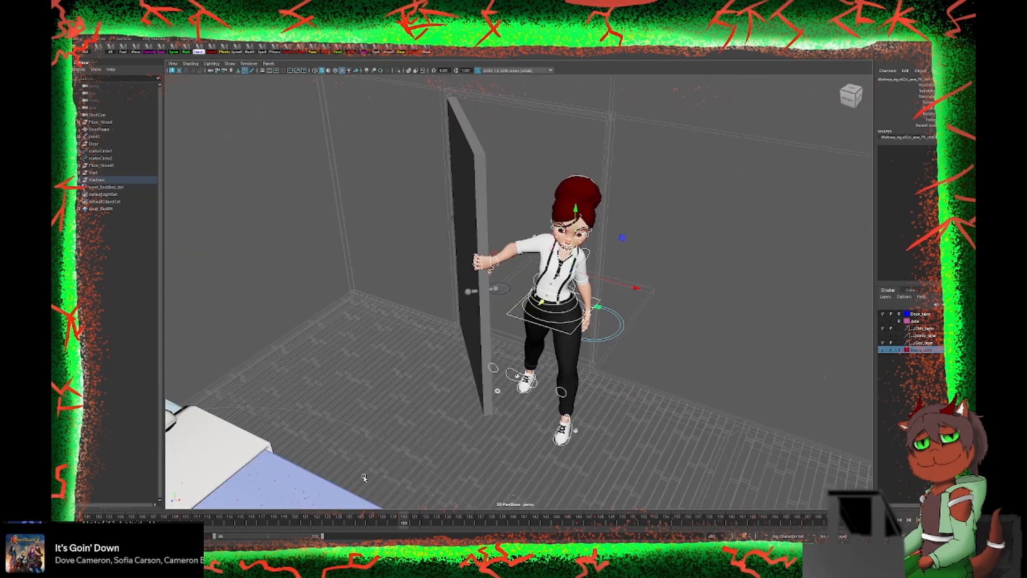
alt+right_drag(353, 407, 460, 299)
Step: Move the waitress's right hand control beside her hip in the pose before she holds the door
click(475, 257)
alt+drag(475, 262, 527, 278)
key(e)
key(w)
alt+drag(514, 361, 535, 214)
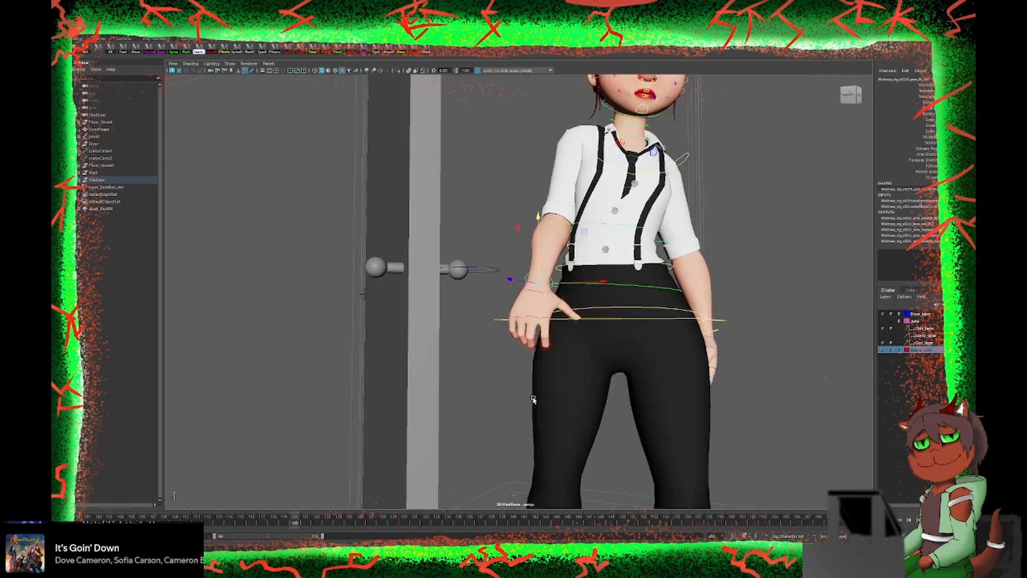
Step: Adjust the waitress's clavicle control in the pose with her right arm lowered
alt+right_drag(534, 267, 631, 268)
alt+middle_drag(631, 214, 578, 332)
click(624, 273)
alt+right_drag(668, 289, 562, 285)
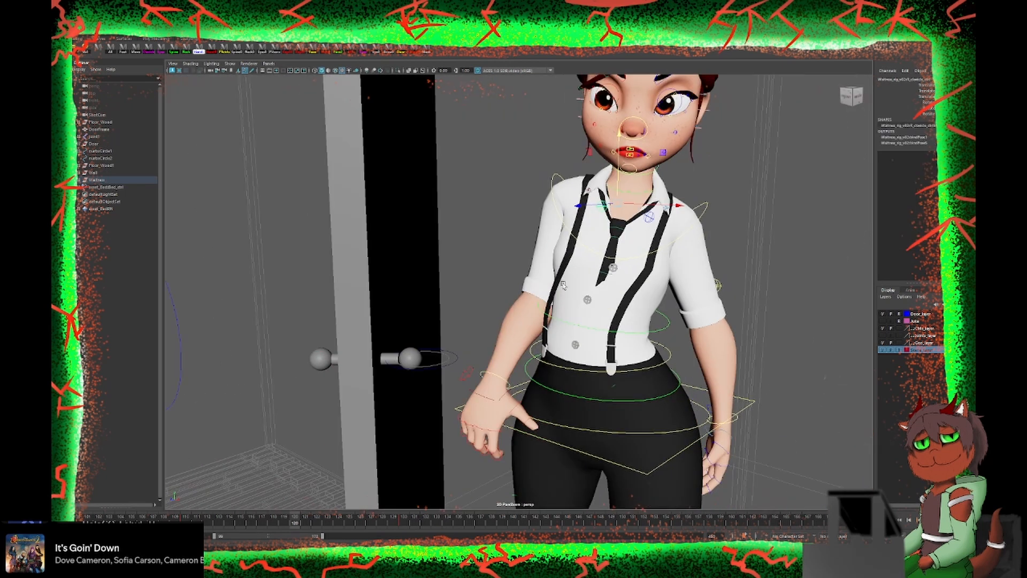
Step: Rotate the index finger control of the lowered right hand into a relaxed curl
alt+right_drag(503, 385, 567, 395)
alt+drag(567, 396, 455, 470)
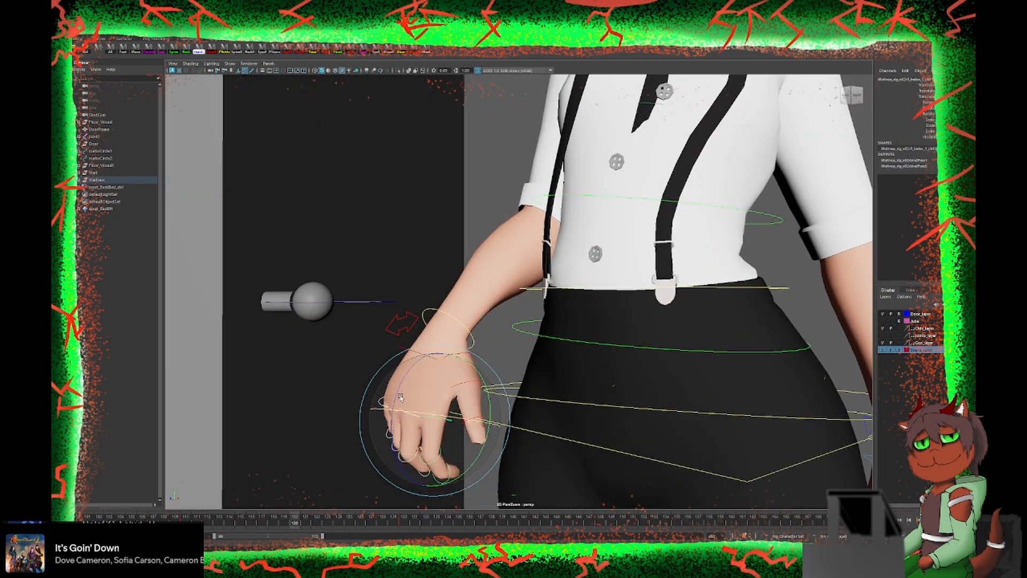
alt+right_drag(513, 455, 454, 447)
alt+drag(454, 447, 470, 438)
click(532, 381)
alt+drag(524, 471, 401, 305)
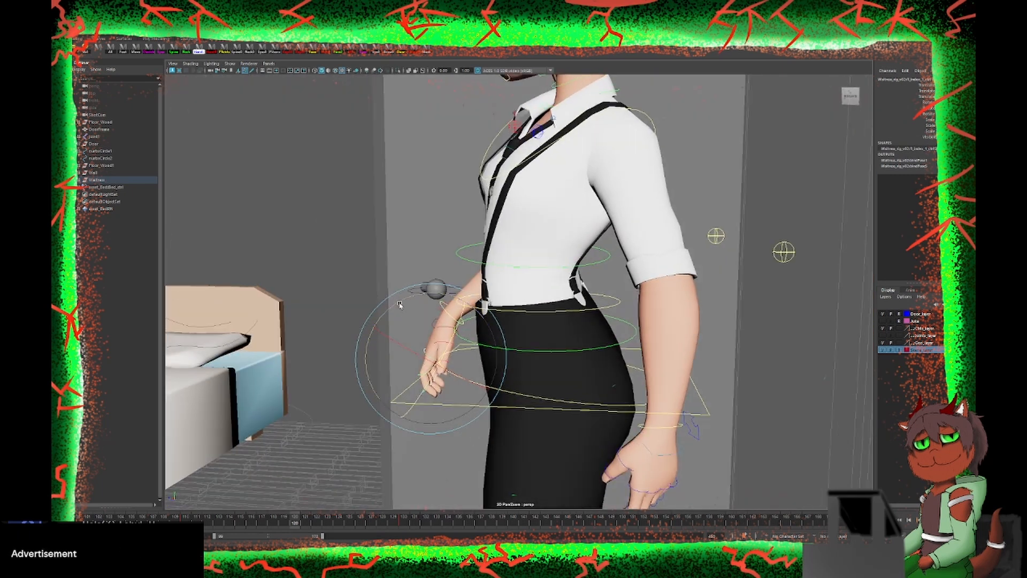
Step: Pose the remaining fingers of the lowered right hand, checking their curl from the side and front
alt+right_drag(401, 305, 412, 435)
click(476, 396)
alt+drag(412, 435, 364, 326)
alt+right_drag(364, 326, 421, 312)
click(515, 328)
alt+drag(421, 312, 571, 279)
alt+drag(553, 335, 478, 269)
click(473, 208)
alt+right_drag(477, 269, 493, 246)
alt+drag(493, 247, 527, 427)
Step: Select all rig controls in the lowered-arm pose and adjust the left foot's ball control
click(110, 50)
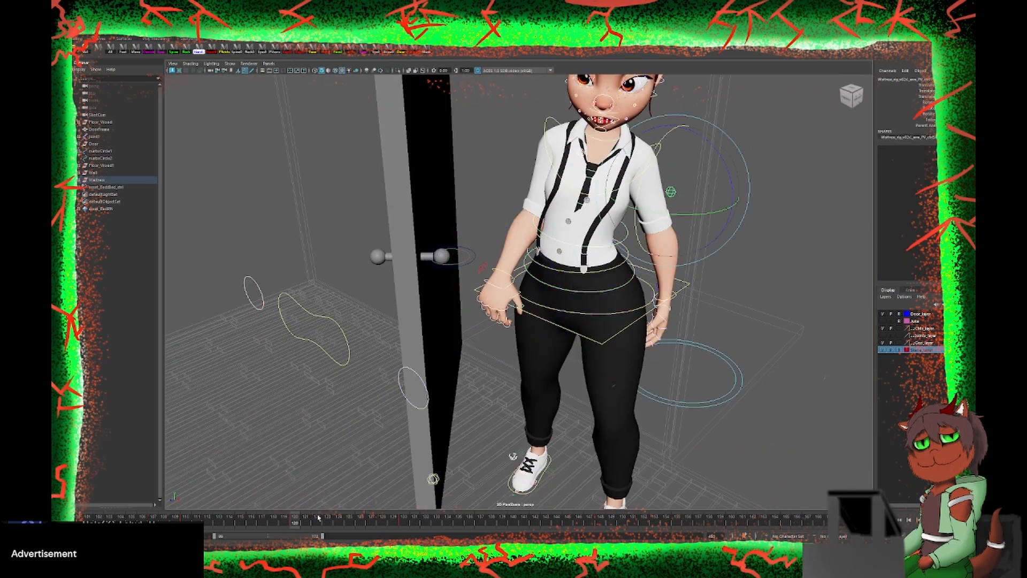
drag(350, 521, 297, 522)
alt+drag(406, 375, 535, 342)
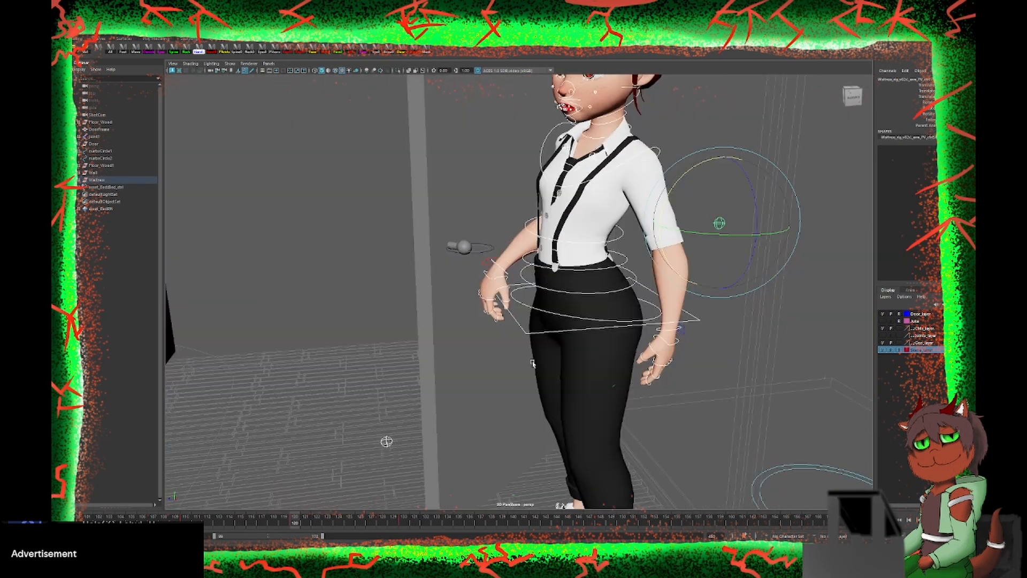
alt+middle_drag(535, 395, 535, 225)
alt+right_drag(481, 278, 561, 278)
click(530, 397)
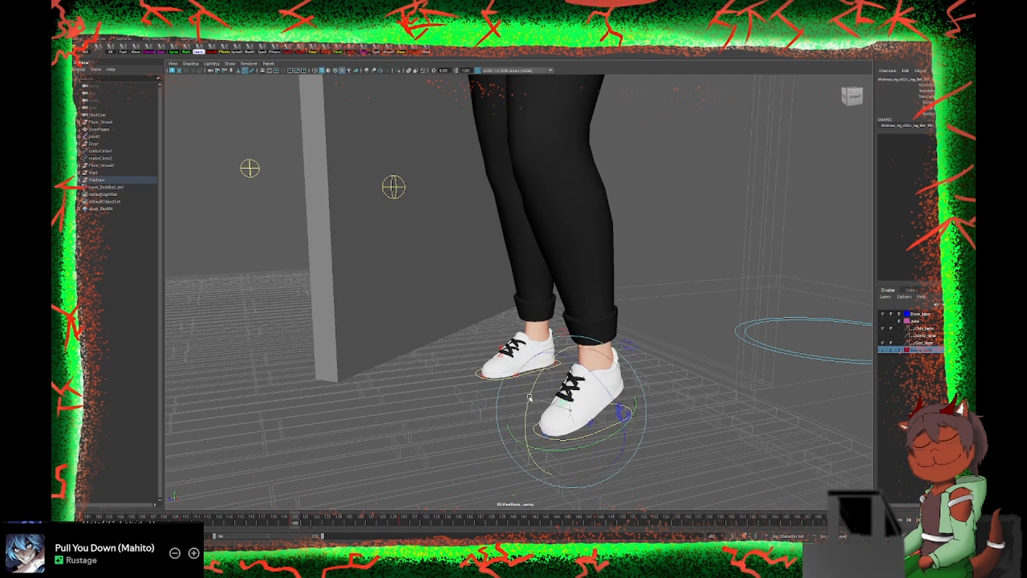
Step: Adjust the waitress's right foot control in the door-holding pose and select all of her rig controls
drag(351, 520, 405, 520)
alt+drag(428, 388, 566, 386)
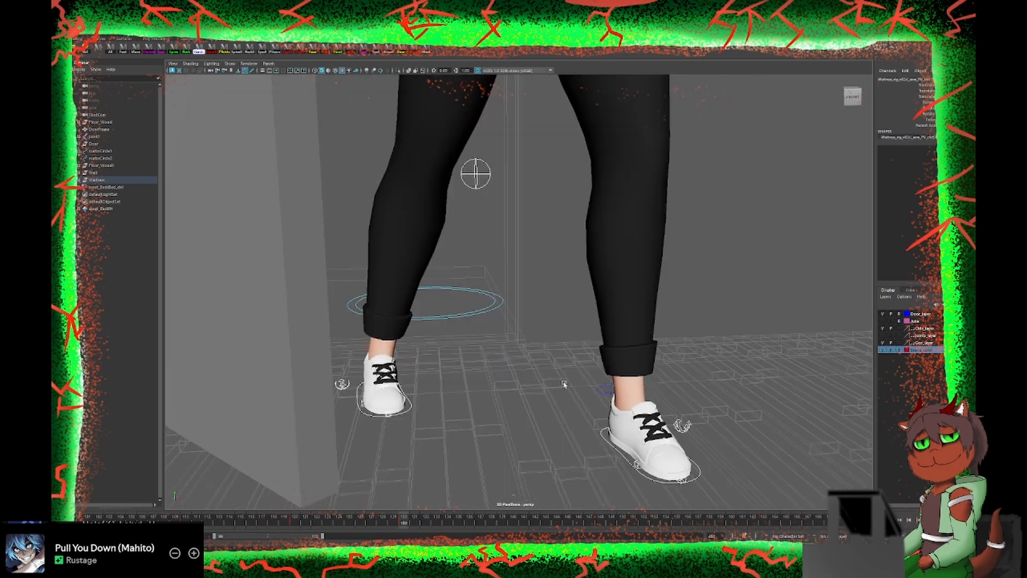
click(343, 385)
drag(349, 389, 350, 405)
scroll(381, 353, down, 8)
alt+drag(381, 353, 461, 377)
click(111, 50)
Step: Scrub between the lowered-arm and door-holding poses to examine the right hand's path to the door
drag(404, 520, 229, 520)
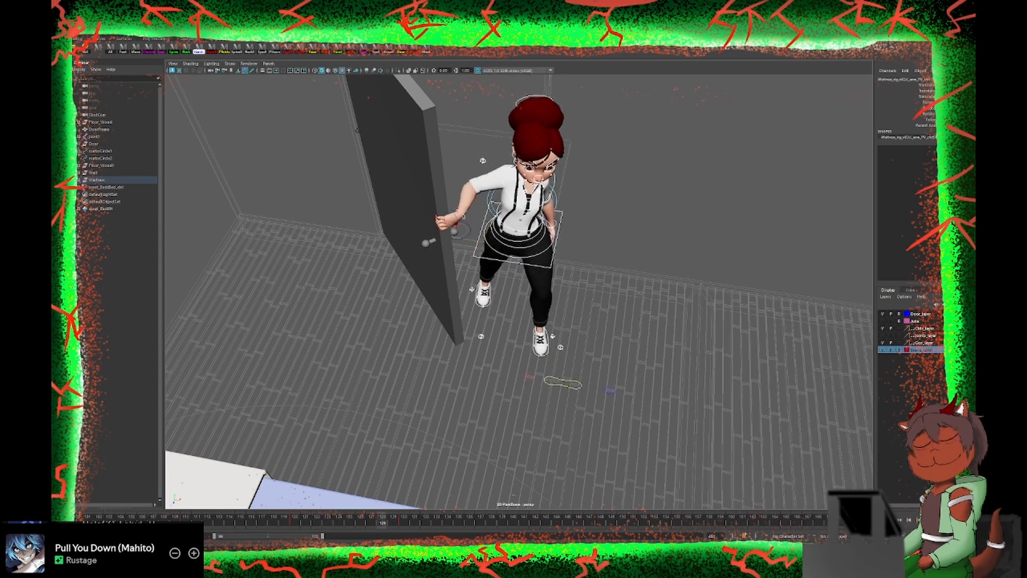
drag(382, 520, 405, 520)
alt+drag(517, 433, 470, 371)
alt+middle_drag(471, 372, 578, 476)
drag(348, 520, 283, 520)
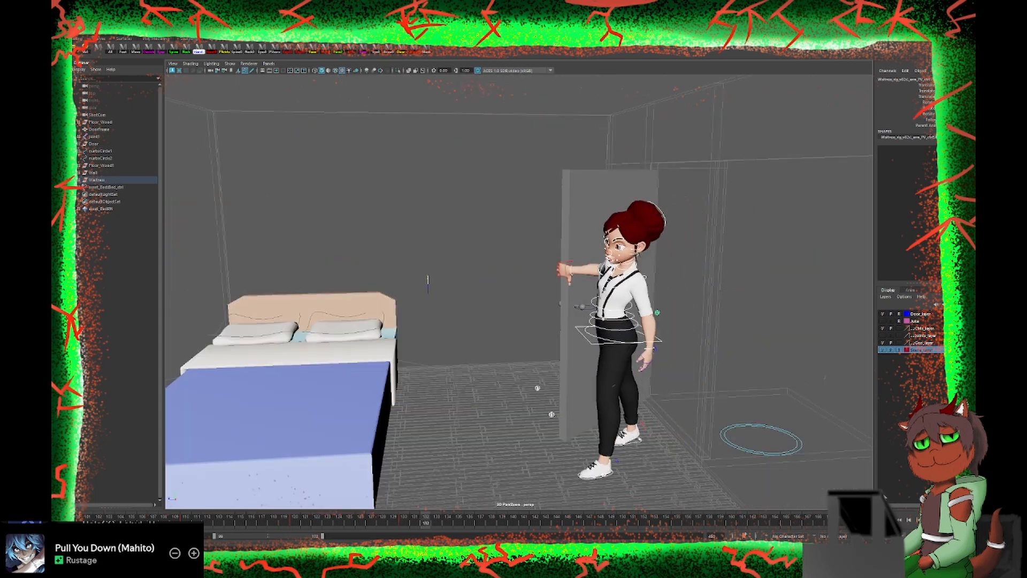
click(599, 319)
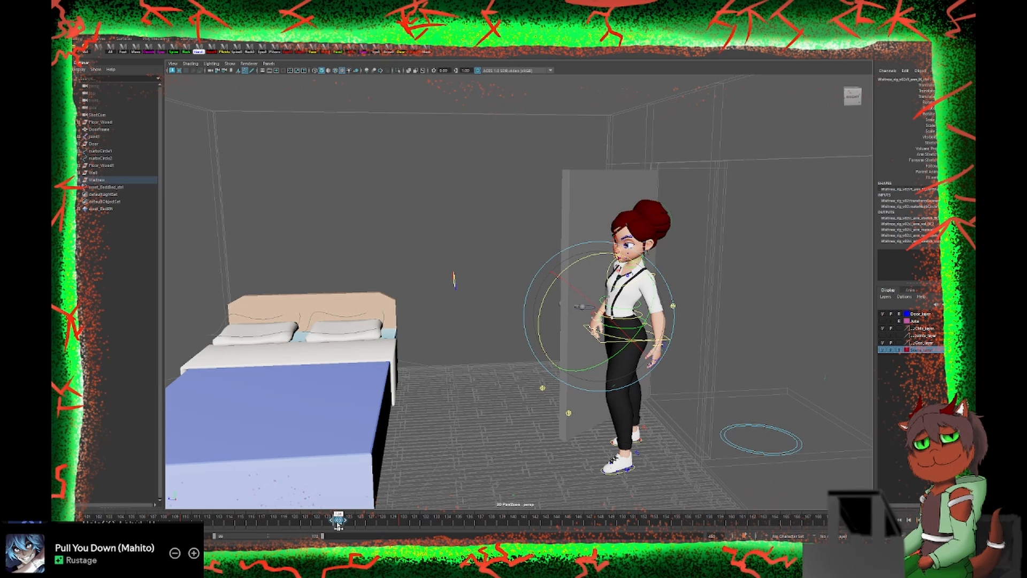
drag(337, 521, 423, 542)
alt+drag(594, 369, 497, 374)
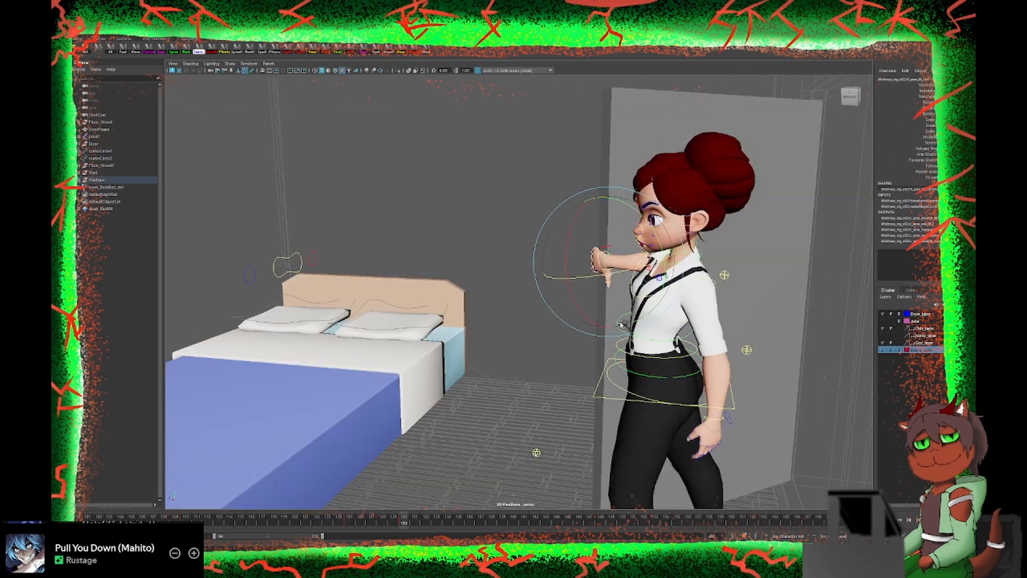
Step: Adjust the waitress's upper-body controls in the door-holding pose
alt+right_drag(497, 375, 578, 363)
alt+middle_drag(578, 364, 513, 321)
alt+drag(513, 321, 642, 315)
click(670, 291)
drag(702, 268, 690, 294)
click(705, 343)
drag(677, 334, 650, 342)
Step: Rotate the waitress's head control in the door-holding pose to refine the tilt of her head
alt+drag(650, 342, 605, 321)
click(628, 209)
drag(650, 214, 642, 200)
click(635, 197)
click(634, 199)
alt+middle_drag(634, 197, 495, 124)
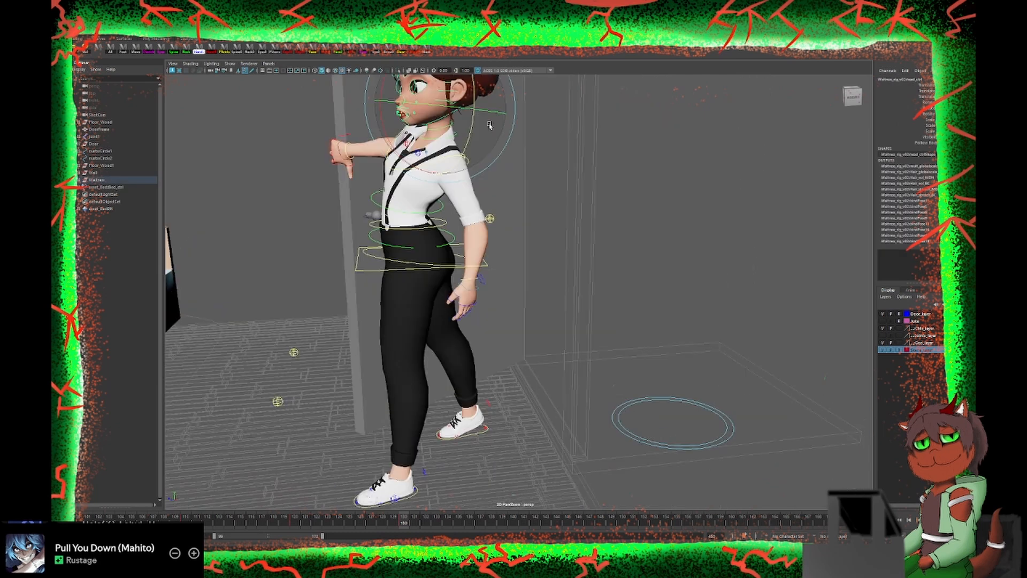
click(489, 134)
drag(488, 123, 556, 166)
click(484, 131)
click(503, 176)
Step: Rotate the waitress's clavicle control to refine her shoulder line while she holds the door
click(550, 128)
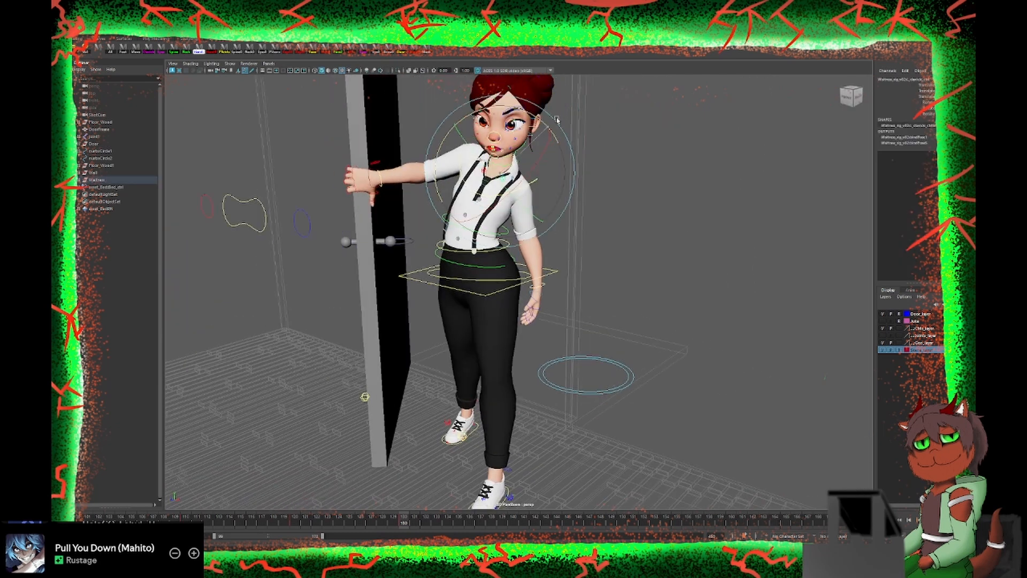
alt+drag(535, 211, 434, 195)
click(575, 283)
click(544, 315)
drag(557, 281, 576, 264)
Step: Scrub and play back the door-opening animation to review the movement between the key poses
alt+drag(583, 224, 637, 238)
alt+drag(567, 321, 583, 304)
drag(346, 520, 293, 520)
click(349, 520)
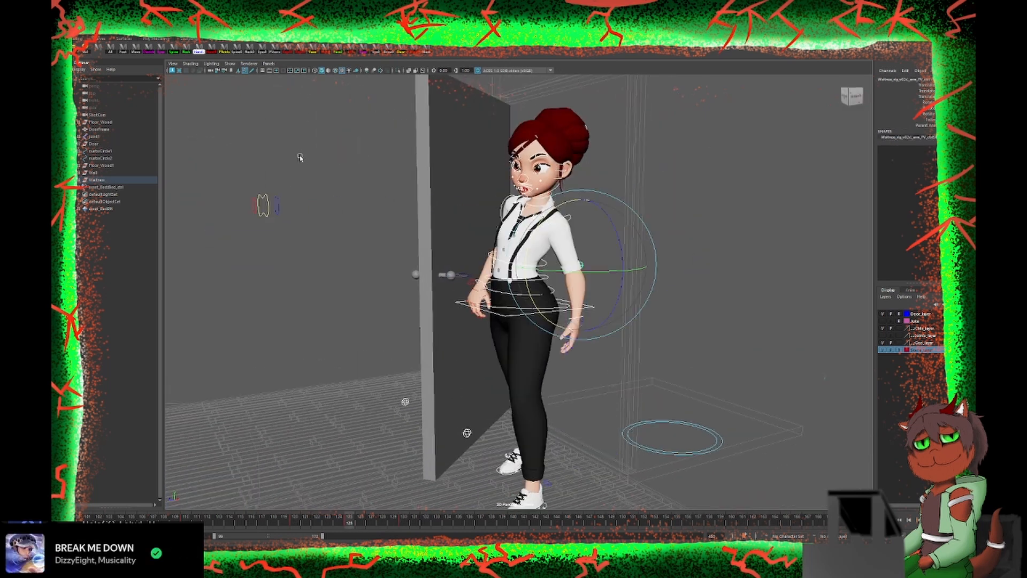
click(212, 50)
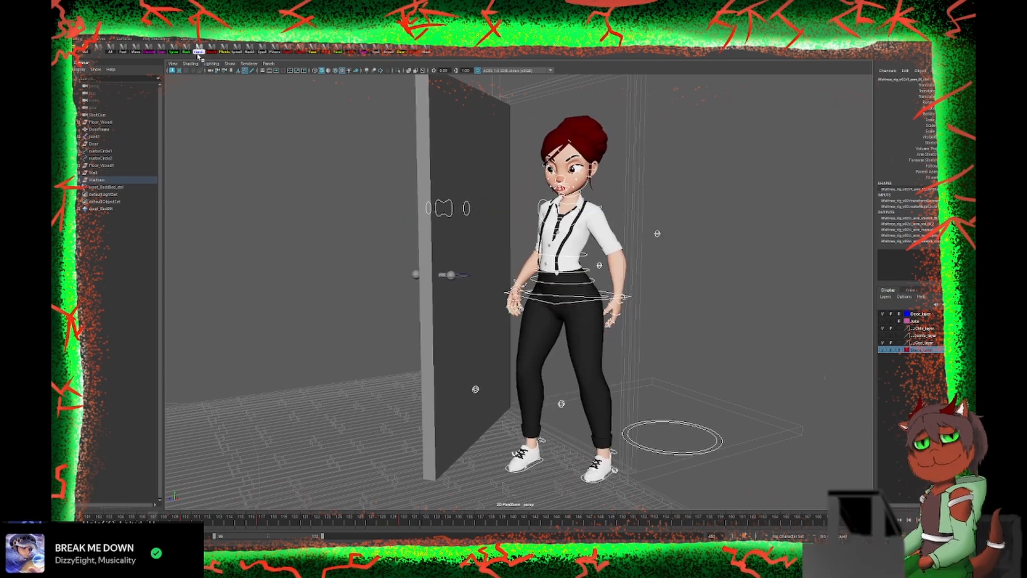
click(371, 472)
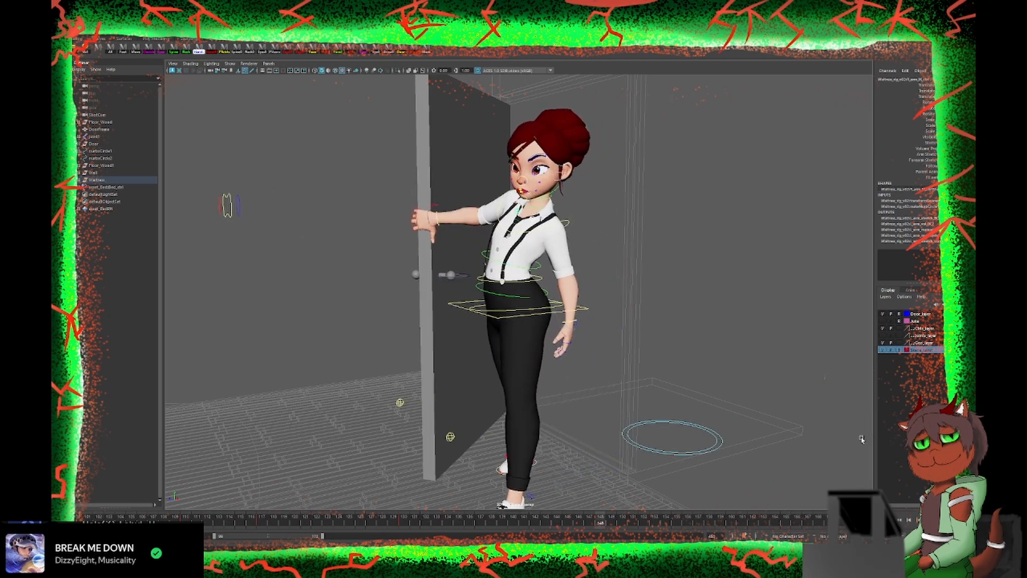
click(939, 519)
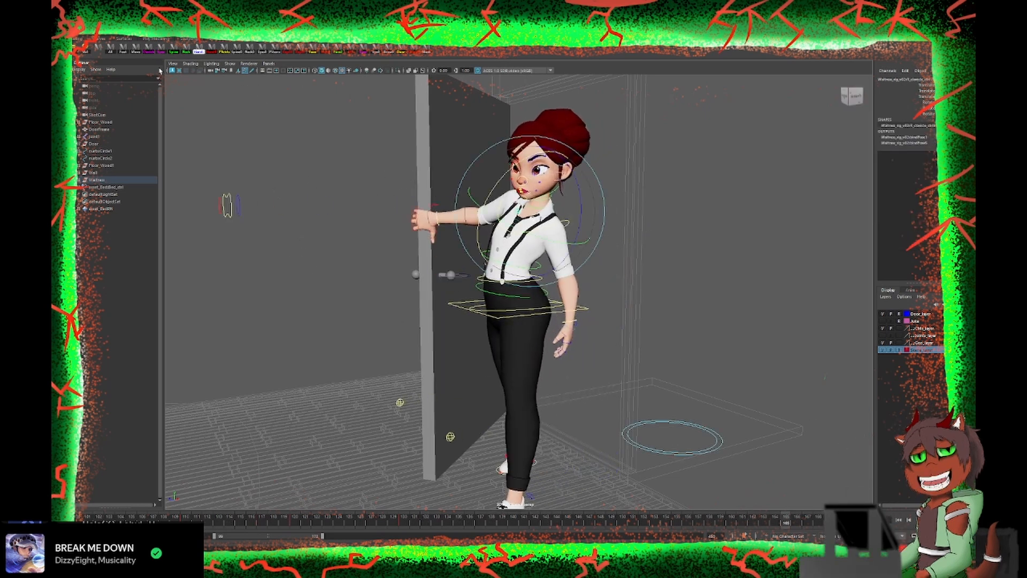
click(294, 523)
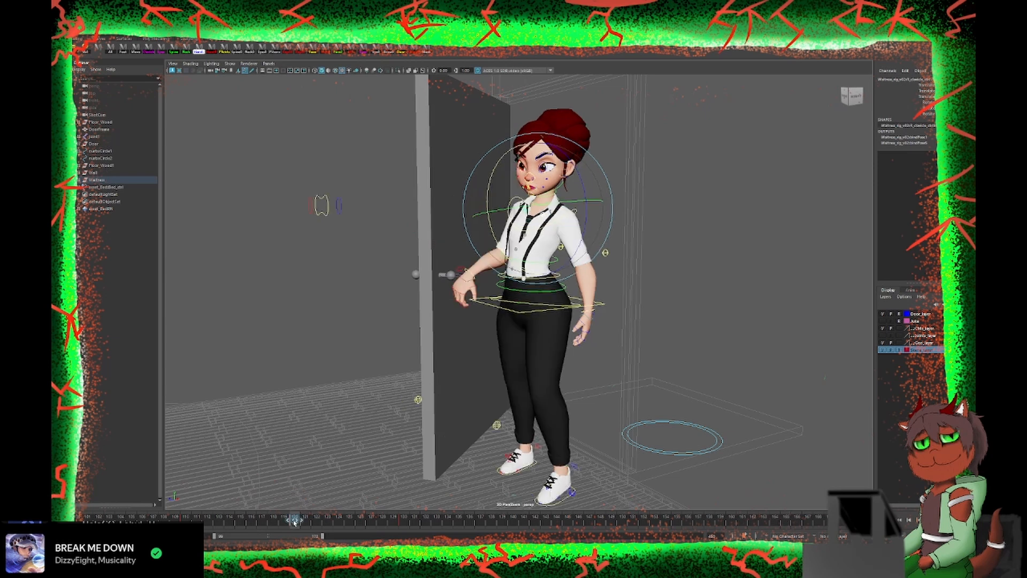
click(938, 520)
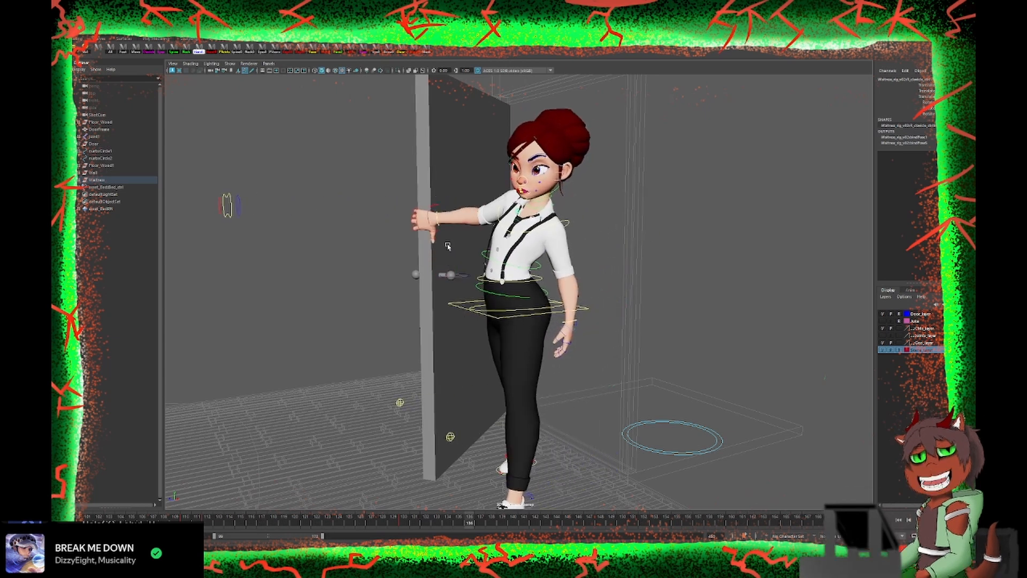
Step: Select all of the waitress's rig controls and play back the door-opening animation in a wide room view
click(110, 54)
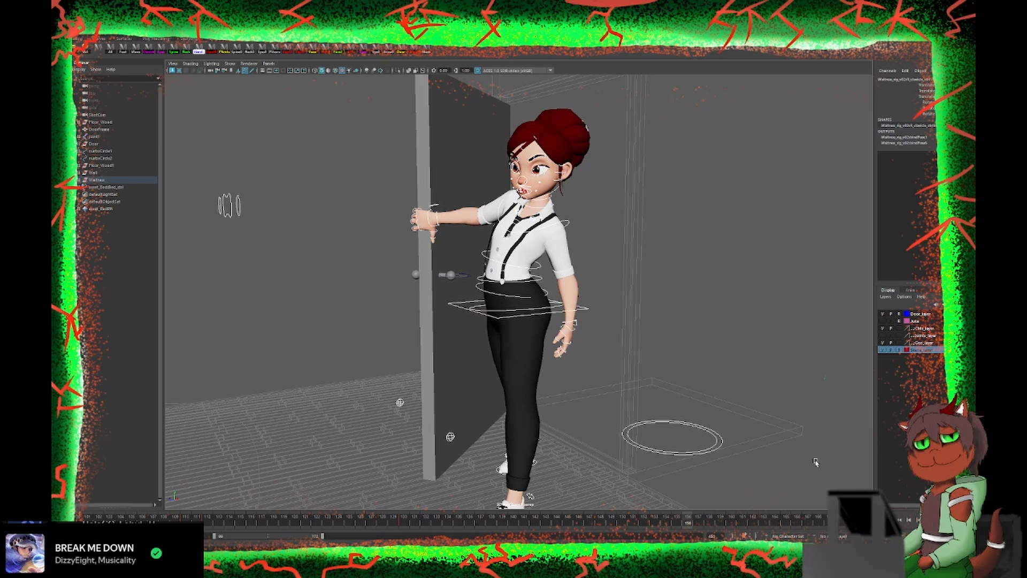
scroll(598, 230, down, 5)
drag(356, 134, 404, 214)
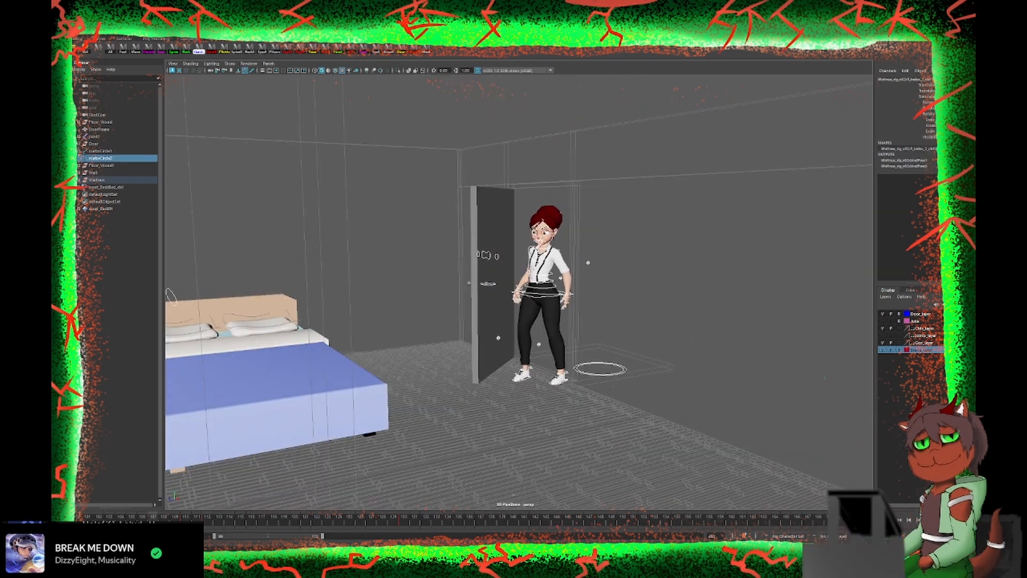
key(alt+v)
drag(333, 128, 743, 443)
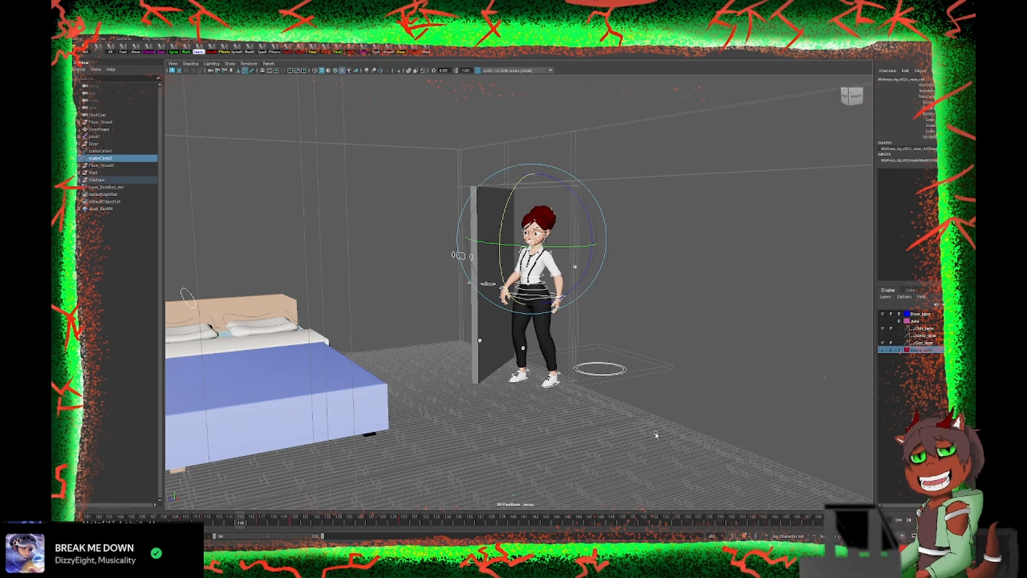
Step: Step back and forth through the waitress's frames and key poses to examine her movement from walking in to holding the door
key(alt+comma)
key(alt+comma)
key(alt+comma)
key(alt+comma)
key(alt+comma)
key(alt+comma)
key(alt+period)
key(alt+period)
key(alt+period)
key(alt+period)
key(alt+period)
key(alt+period)
key(alt+period)
key(alt+period)
key(period)
key(period)
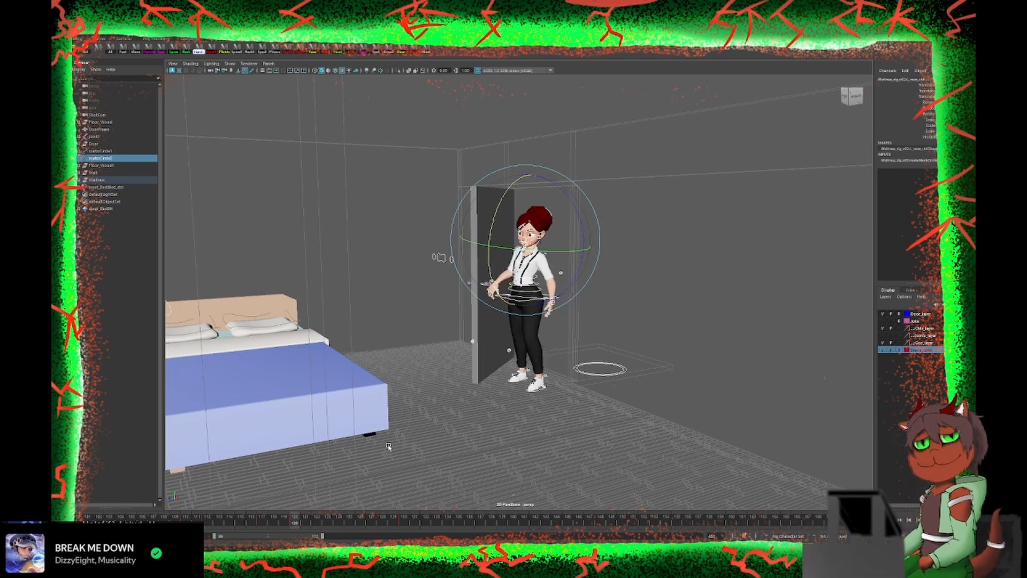
key(comma)
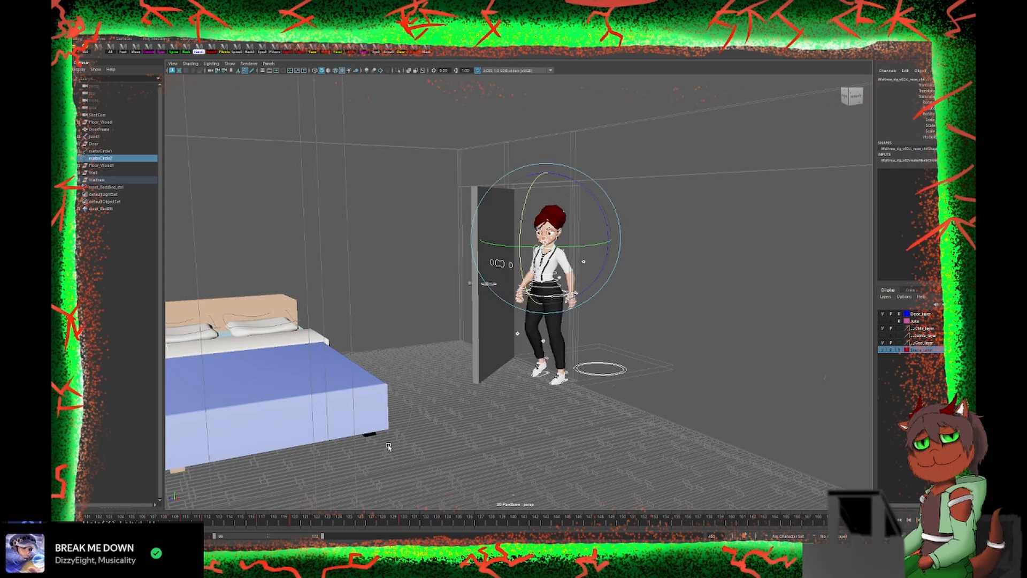
key(period)
key(comma)
key(comma)
key(period)
key(period)
key(period)
key(period)
key(period)
key(period)
key(period)
key(period)
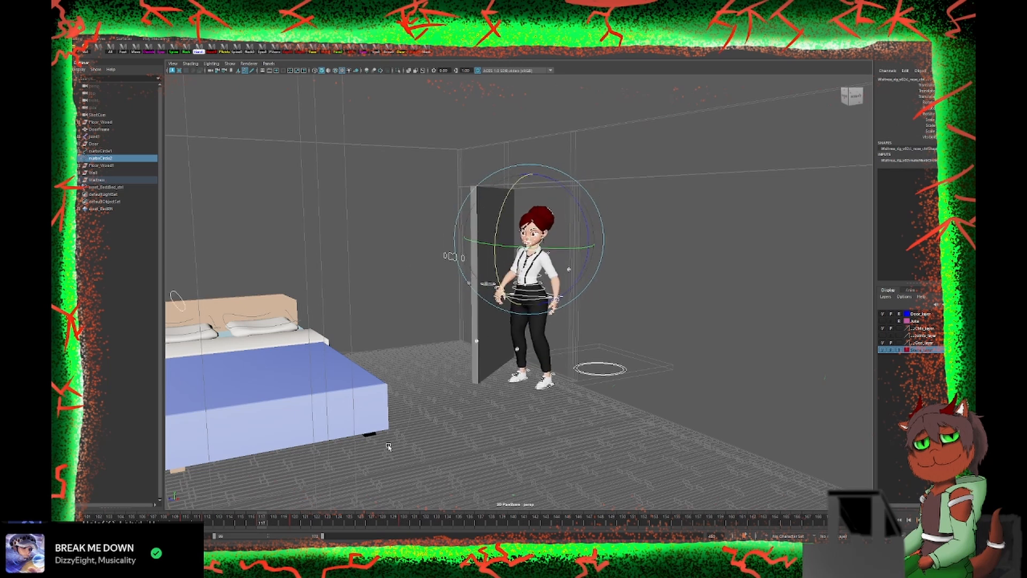
key(period)
key(period)
key(period)
key(period)
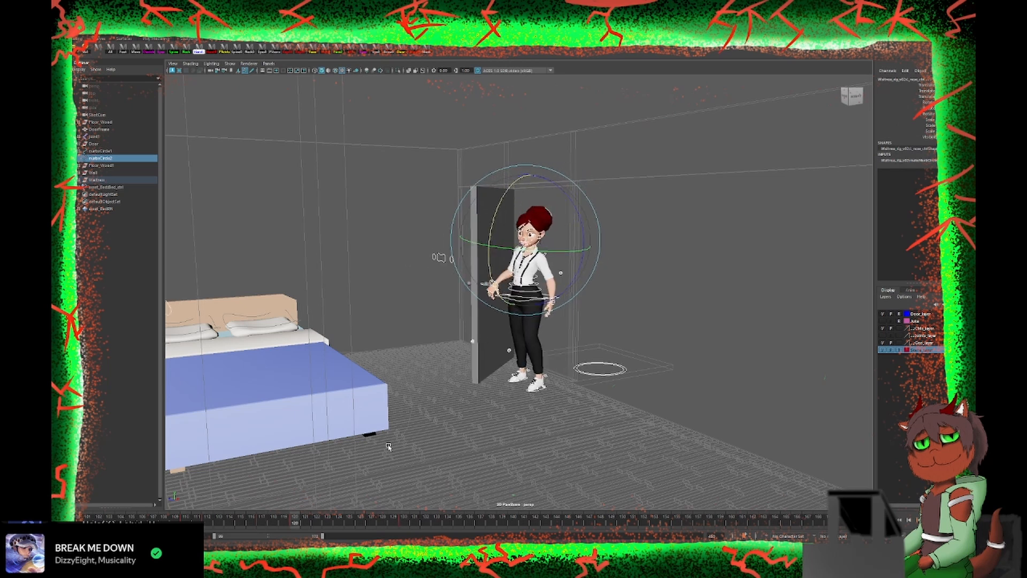
key(period)
key(period)
key(period)
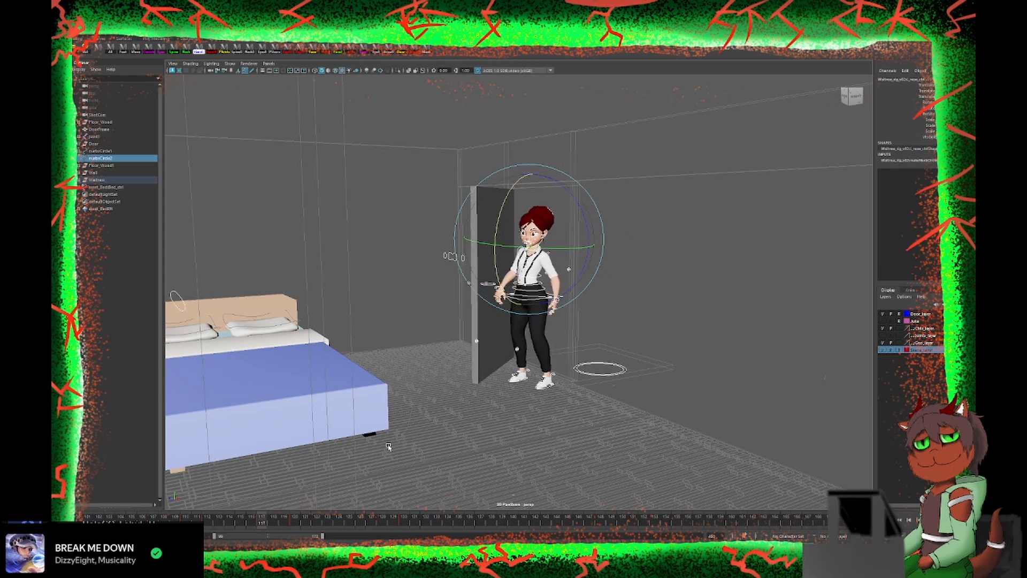
key(period)
key(period)
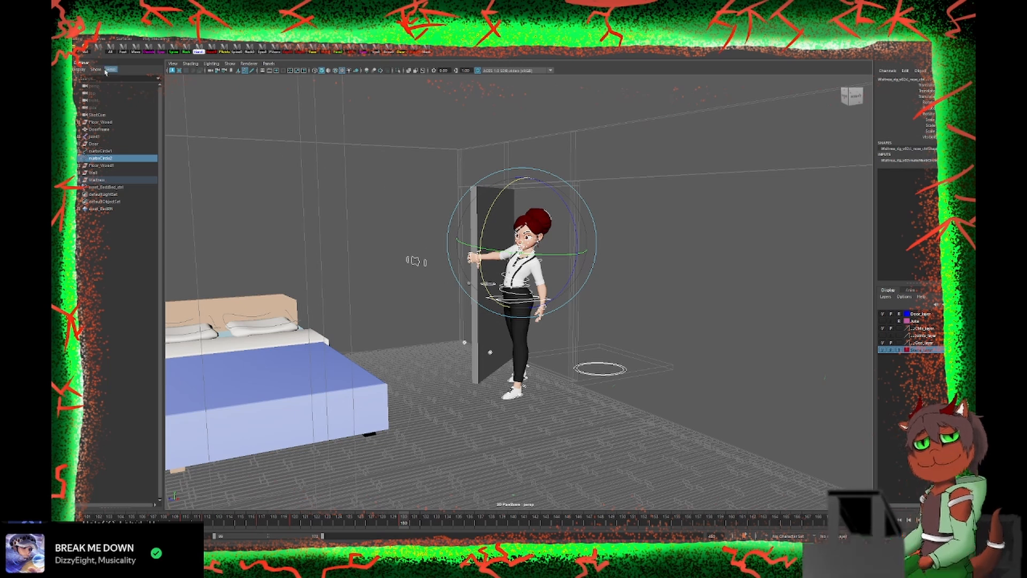
Step: Save the scene as a new version named Week_01_Blocking_007
click(85, 48)
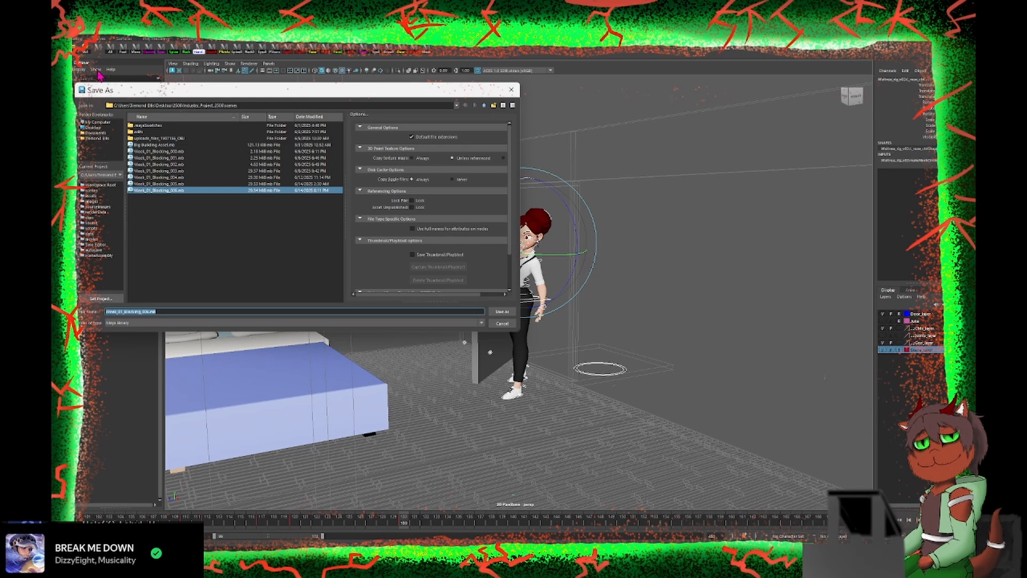
key(Right)
key(BackSpace)
key(BackSpace)
key(BackSpace)
key(BackSpace)
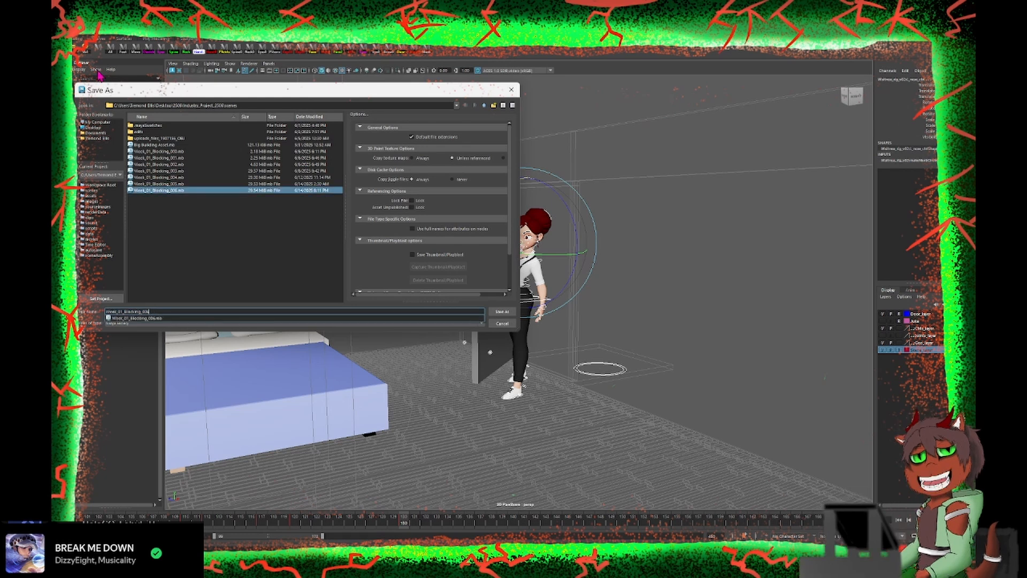
text(7)
key(Return)
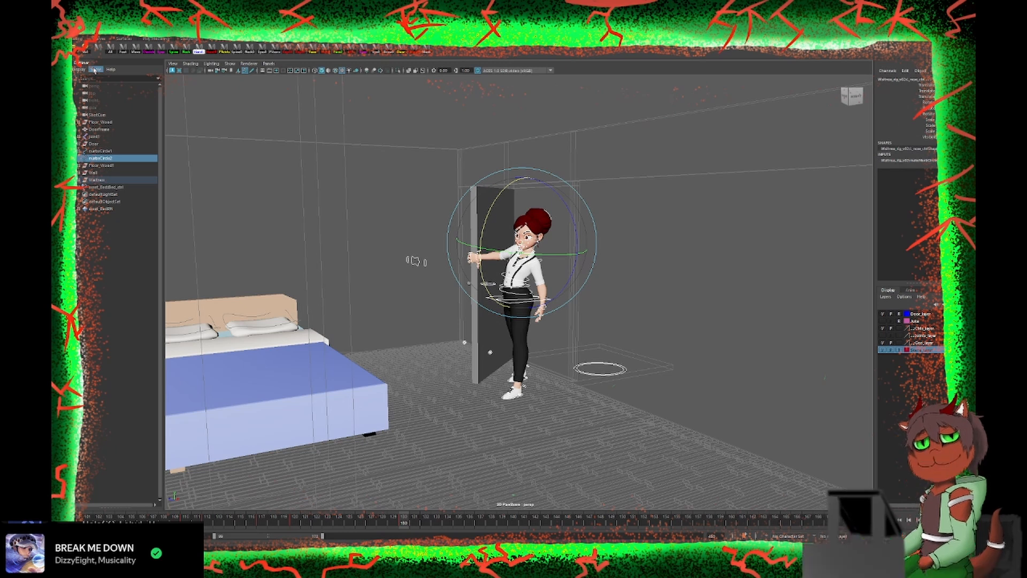
Step: Close the waitress's eyes at frame 120 using the blink attribute of her eye controls
click(516, 401)
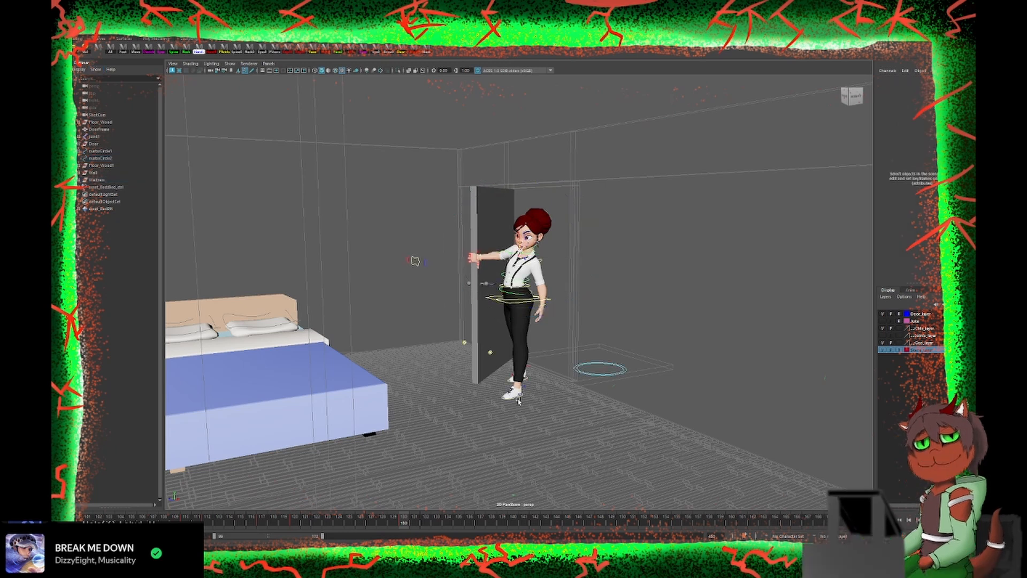
click(515, 398)
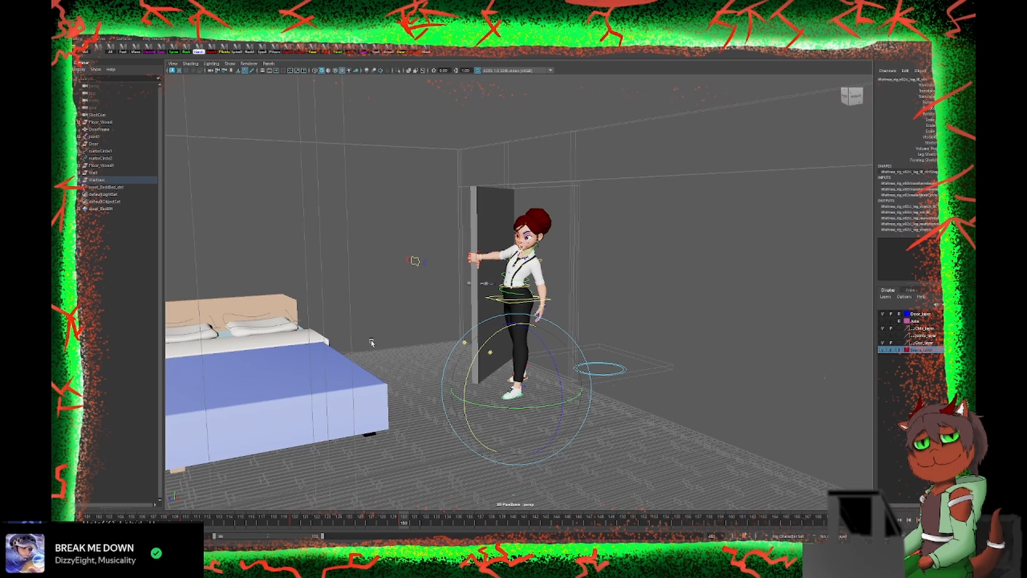
click(293, 524)
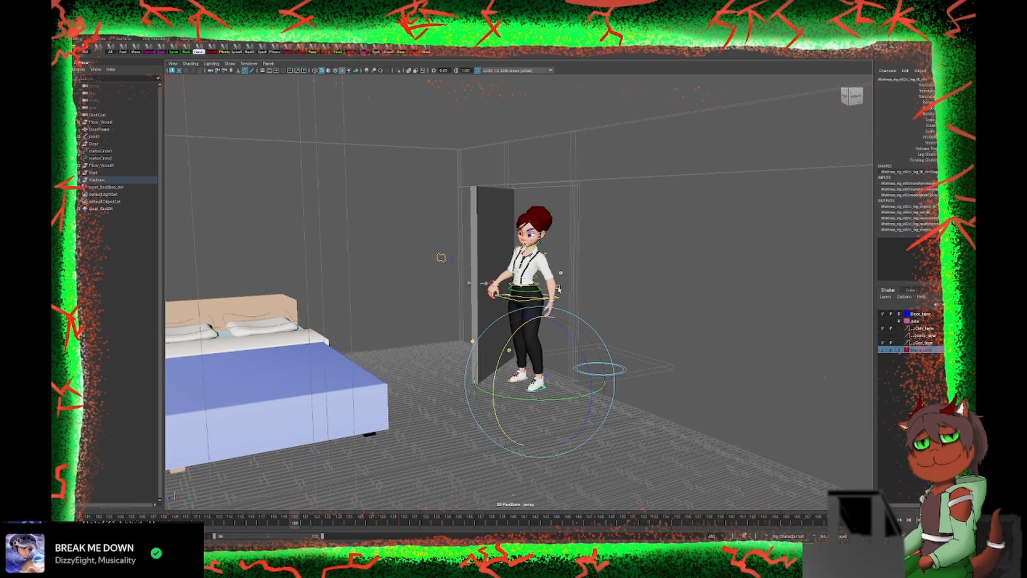
key(f)
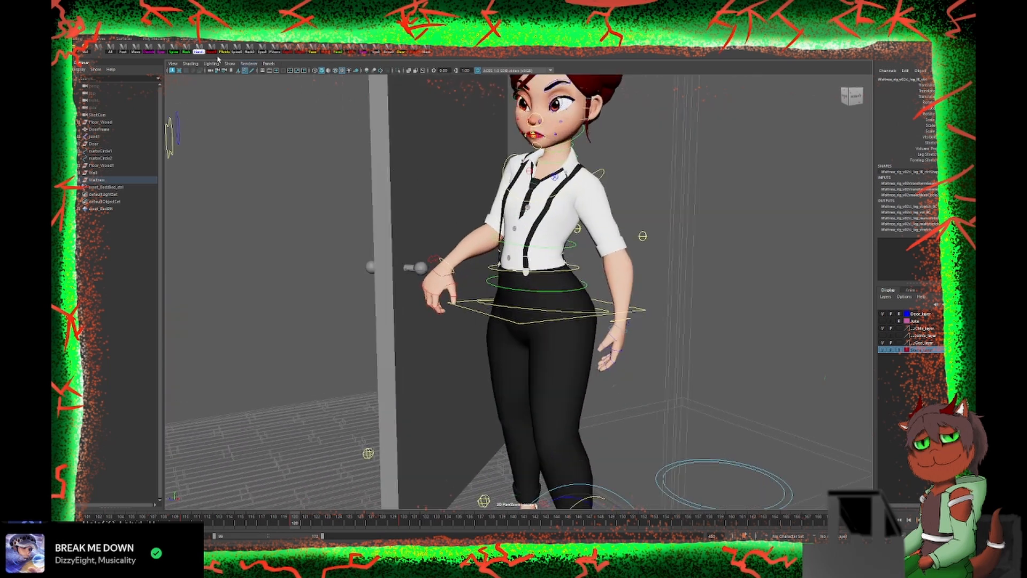
click(362, 52)
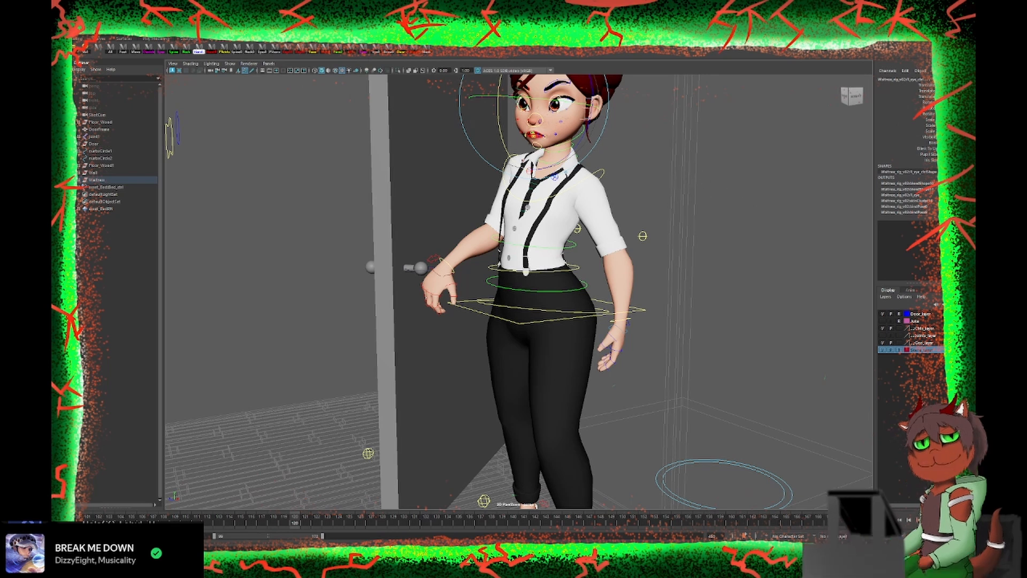
click(932, 143)
middle_drag(774, 169, 783, 170)
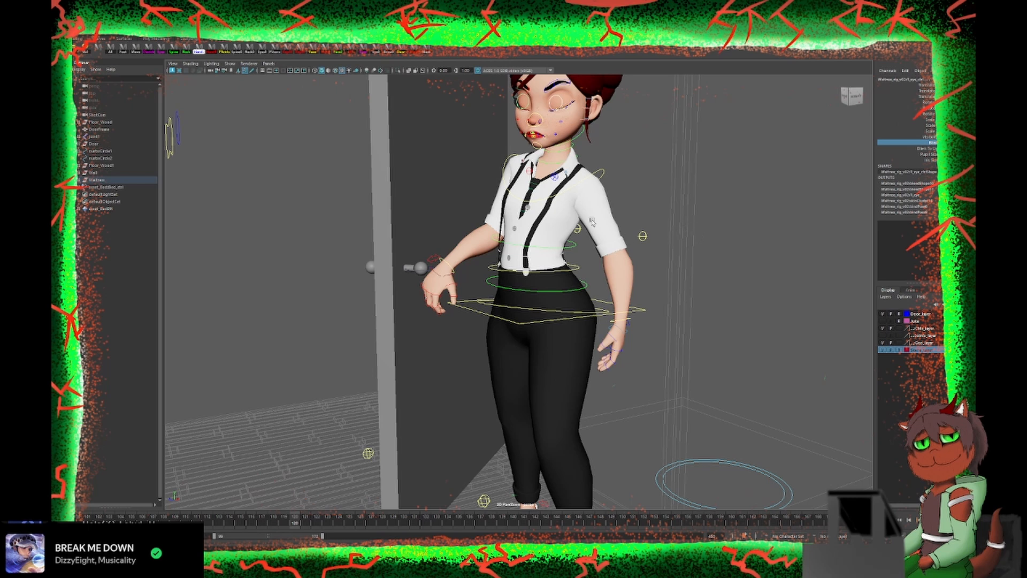
alt+drag(569, 173, 531, 258)
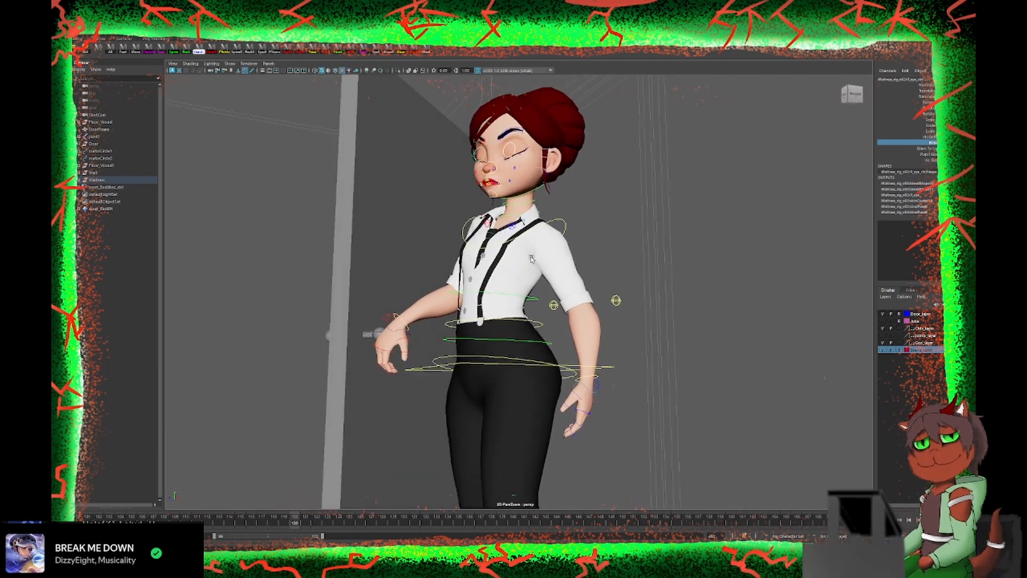
Step: In the preceding key pose, reset the waitress's blink to 0 and lower her eyelids slightly
click(328, 54)
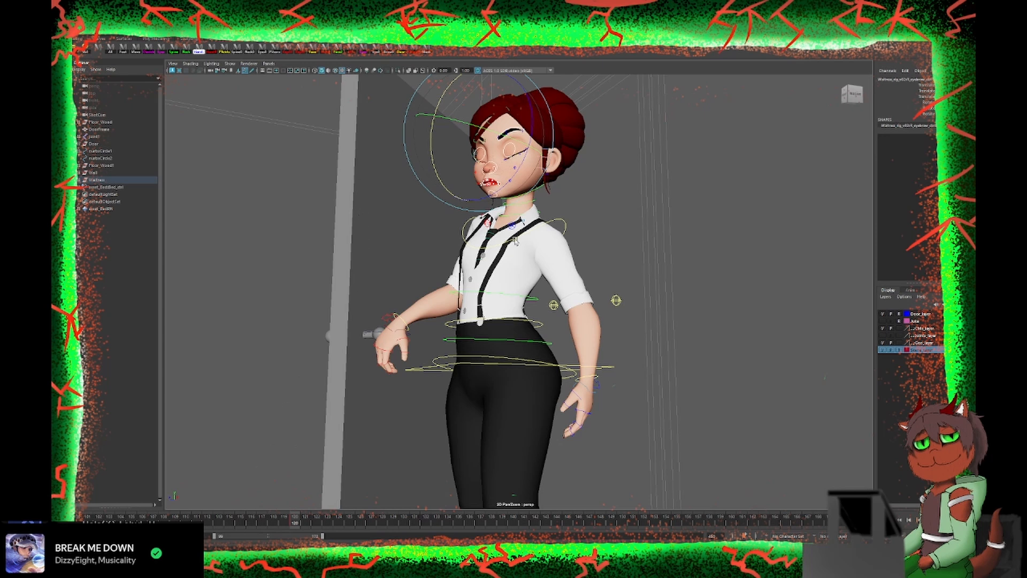
click(523, 217)
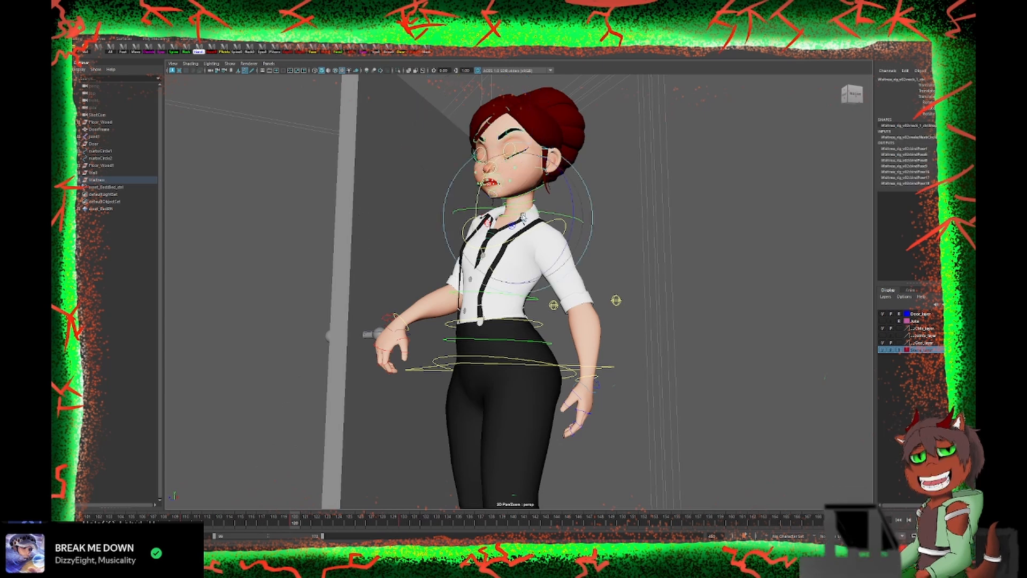
key(comma)
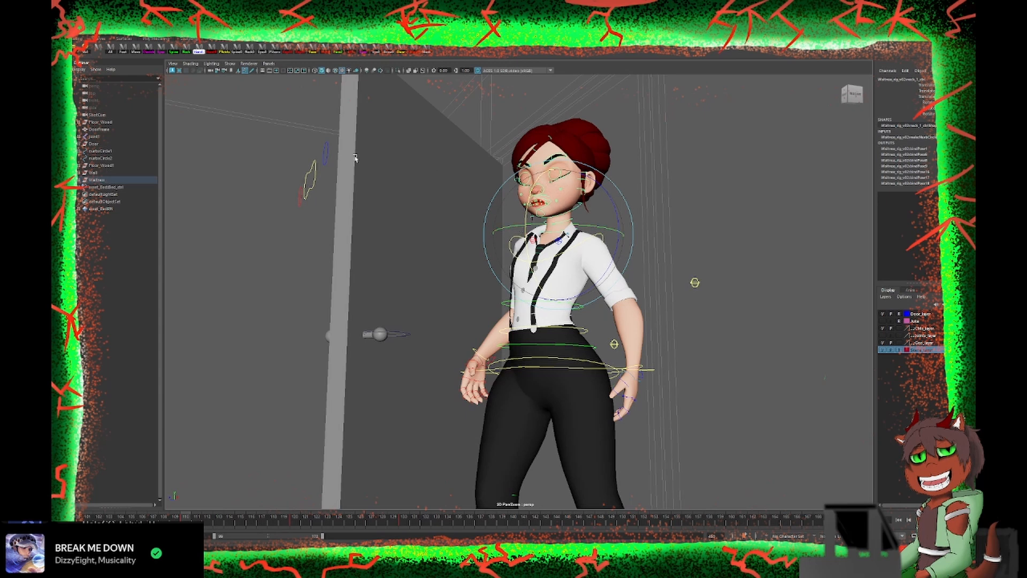
click(367, 51)
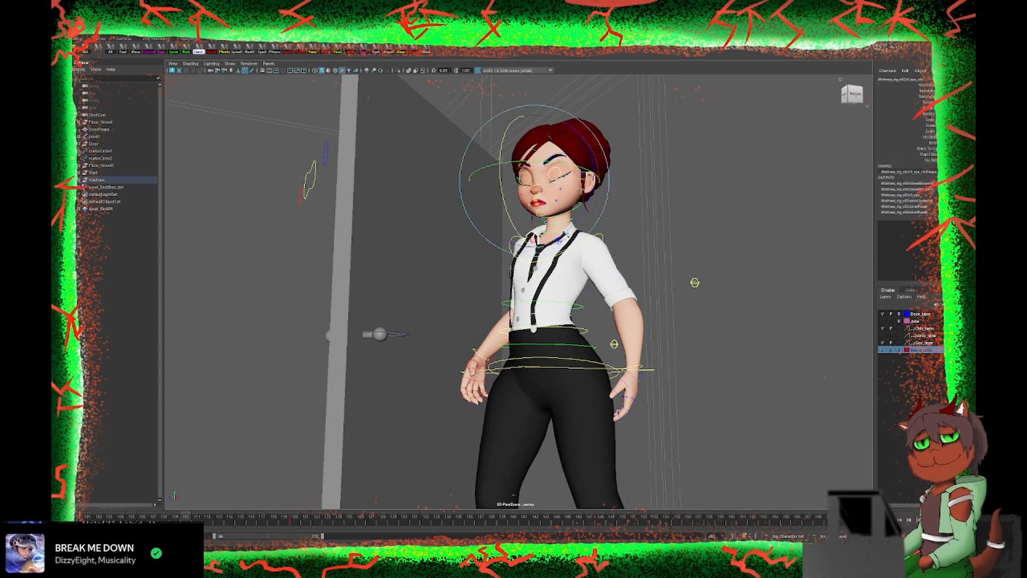
text(0)
key(Return)
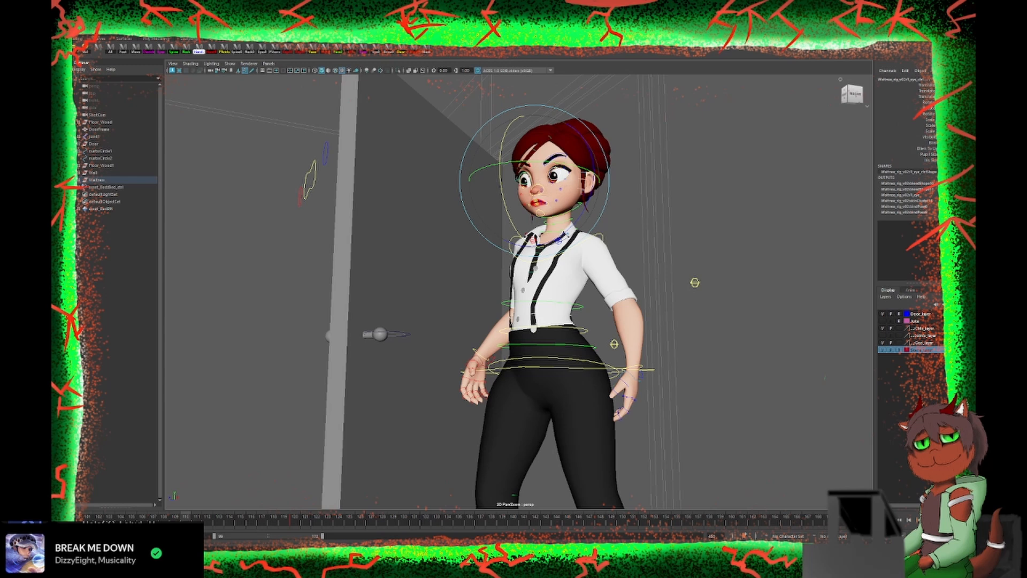
click(934, 142)
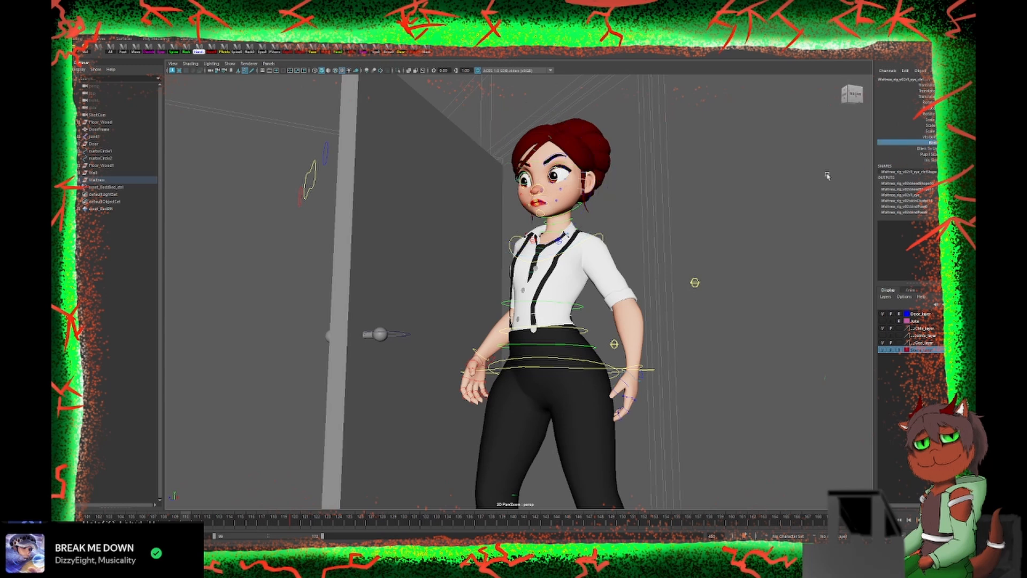
middle_drag(802, 185, 803, 186)
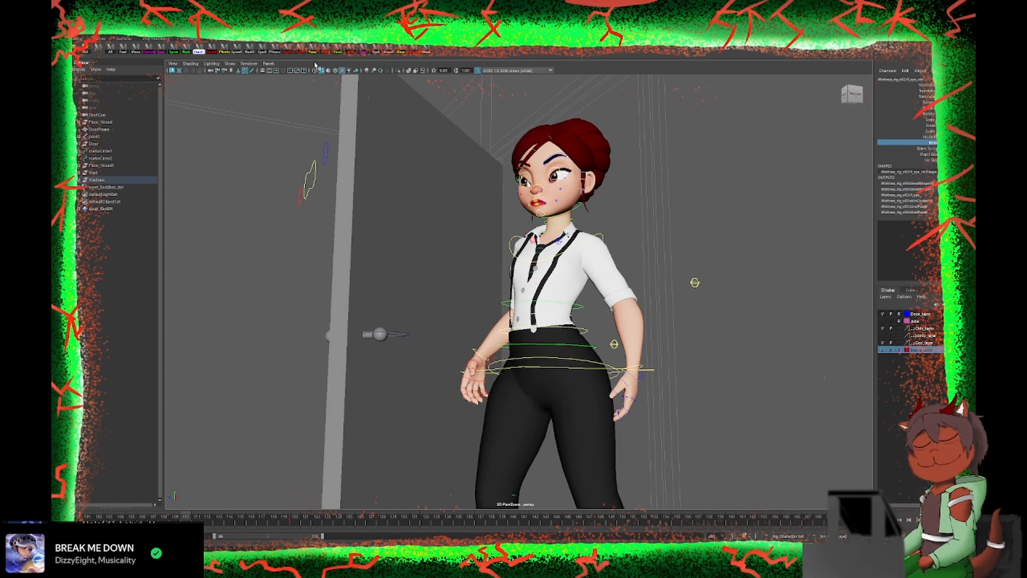
Step: Examine the waitress's facial pose and her full-body pose around frame 150 in the four-view layout, comparing neighbouring keys
click(327, 52)
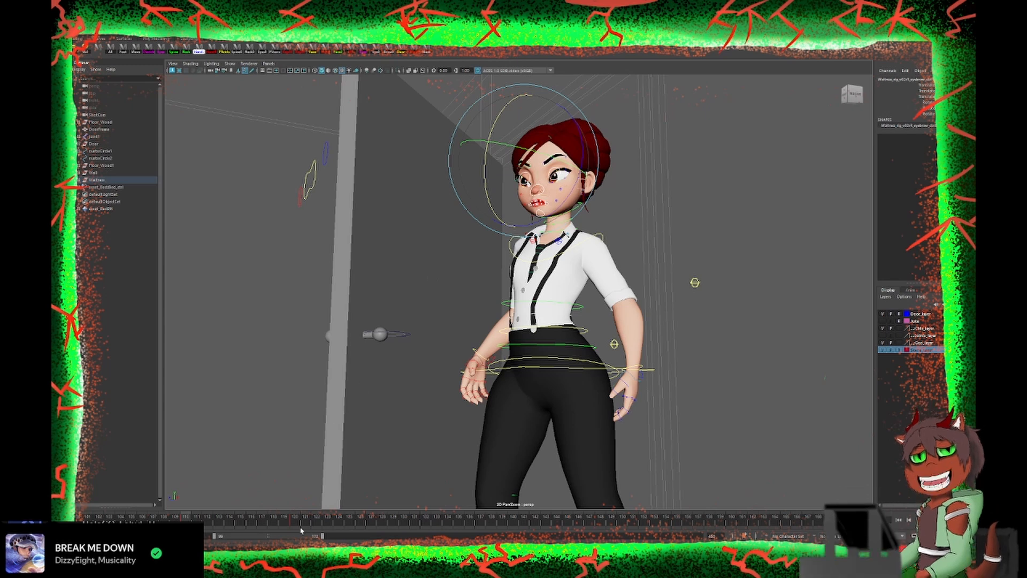
mouse_move(301, 523)
mouse_down()
mouse_move(467, 532)
mouse_move(296, 533)
mouse_up()
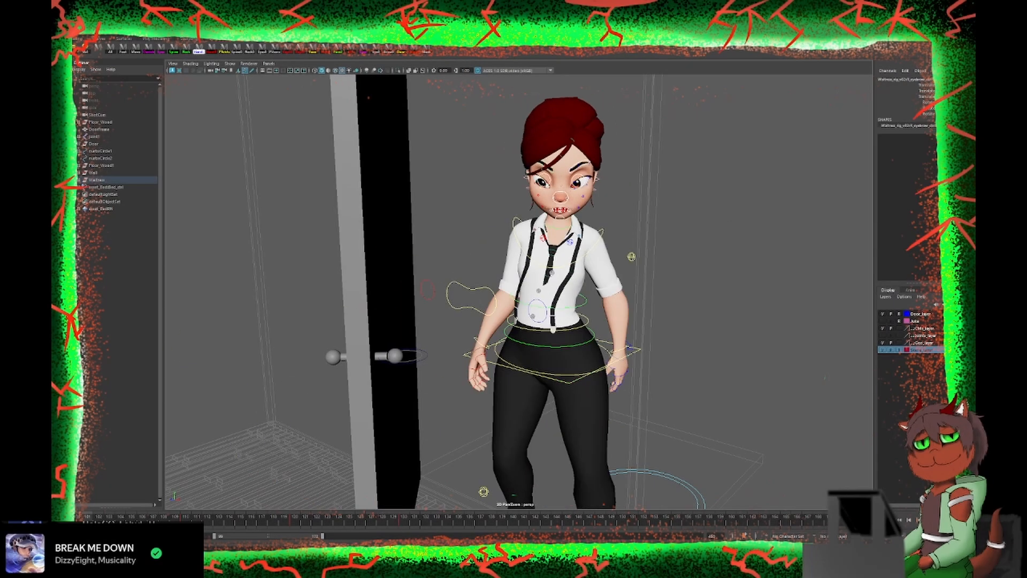
alt+drag(514, 225, 546, 321)
click(622, 522)
key(space)
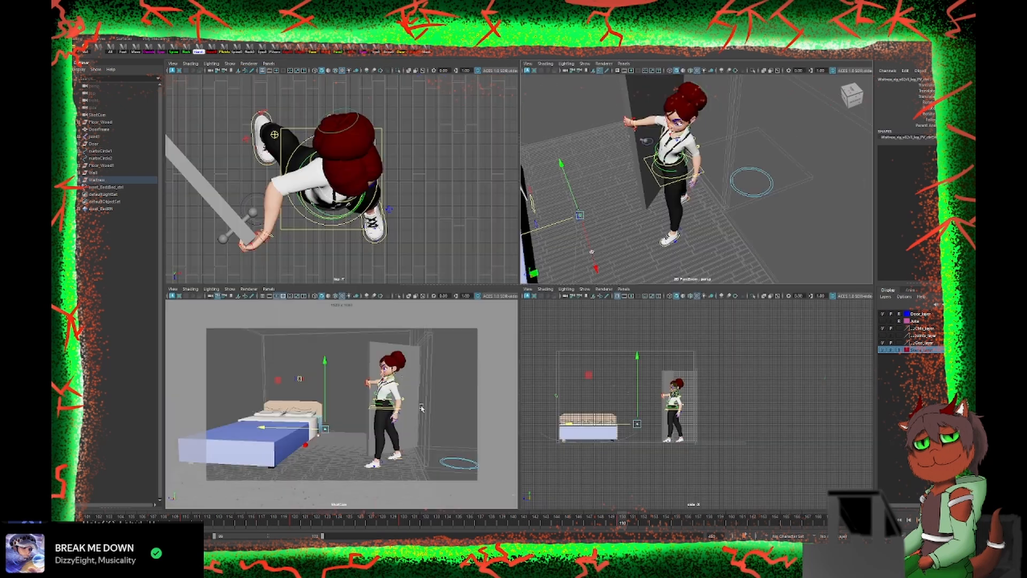
alt+drag(690, 230, 482, 299)
click(715, 170)
scroll(715, 170, up, 5)
scroll(770, 165, down, 6)
key(comma)
key(comma)
key(period)
key(period)
key(space)
Step: Select the front control of the waitress's foot and check the shoe's placement on the floor up close
click(599, 344)
click(300, 51)
scroll(575, 385, up, 8)
click(627, 401)
alt+drag(627, 401, 665, 431)
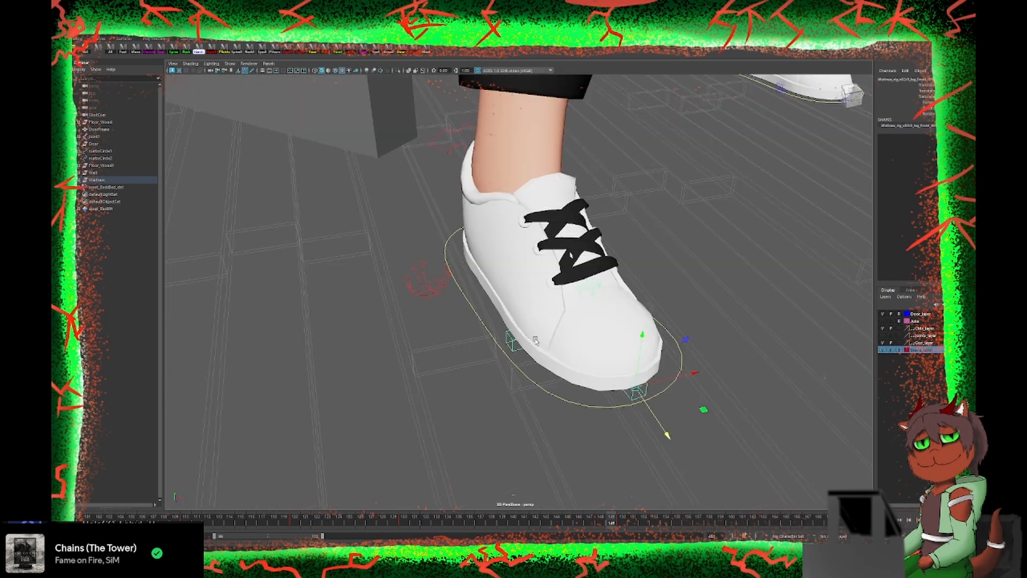
Step: Select the waitress's hip control for rotation in the forward-leaning pose beside the door
scroll(665, 432, down, 8)
click(648, 241)
alt+drag(647, 240, 615, 185)
scroll(556, 184, down, 3)
alt+middle_drag(557, 185, 551, 299)
click(498, 245)
key(e)
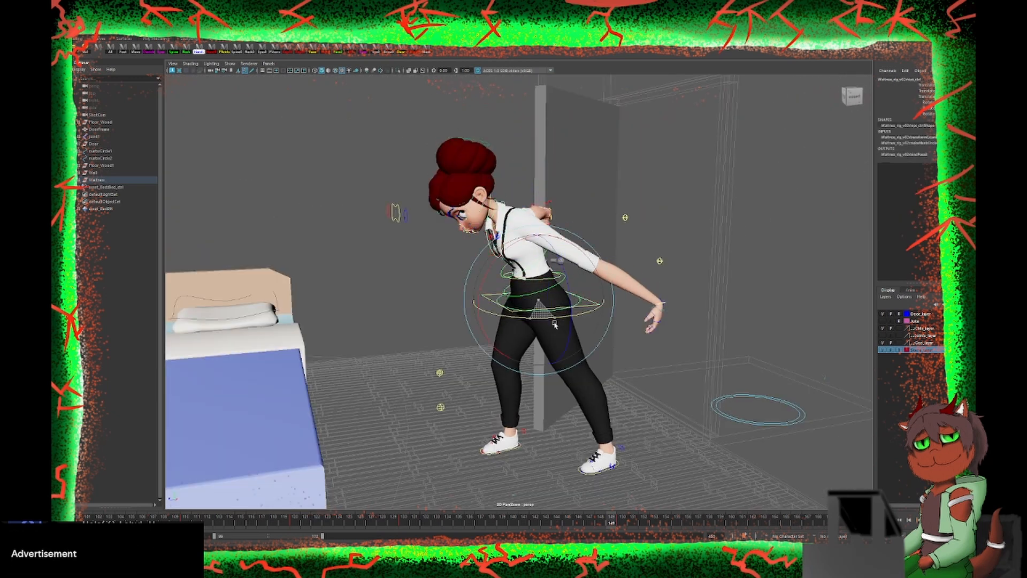
alt+drag(555, 325, 458, 328)
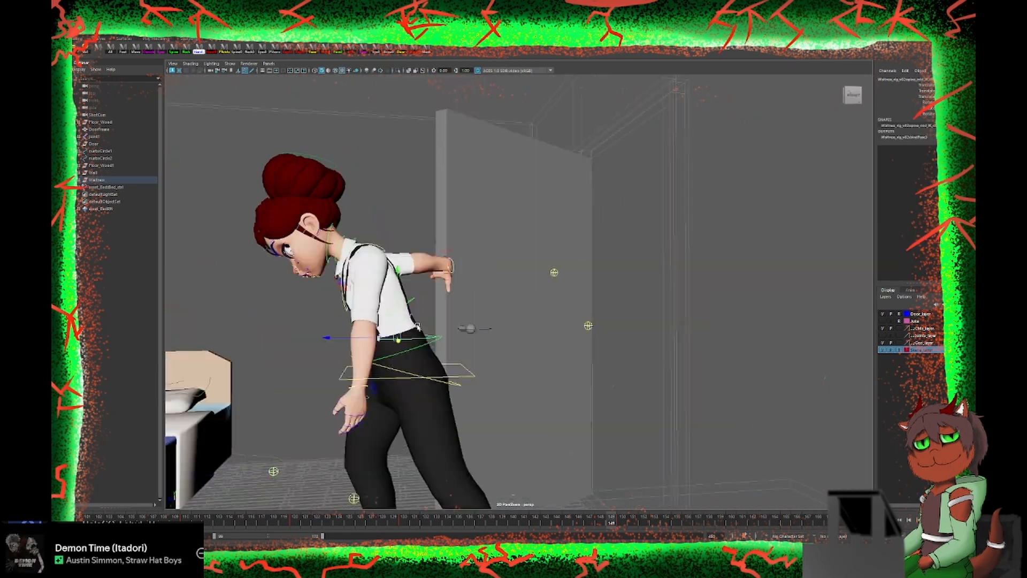
Step: Adjust the waitress's spine control and rotate her upper-body control to refine the forward-leaning pose
mouse_move(329, 280)
alt+mouse_down()
mouse_move(371, 291)
mouse_move(362, 390)
mouse_move(648, 390)
mouse_move(547, 334)
mouse_move(478, 383)
mouse_move(413, 273)
mouse_move(438, 214)
alt+mouse_up()
click(362, 389)
key(w)
click(657, 379)
click(438, 89)
key(e)
drag(434, 148, 442, 178)
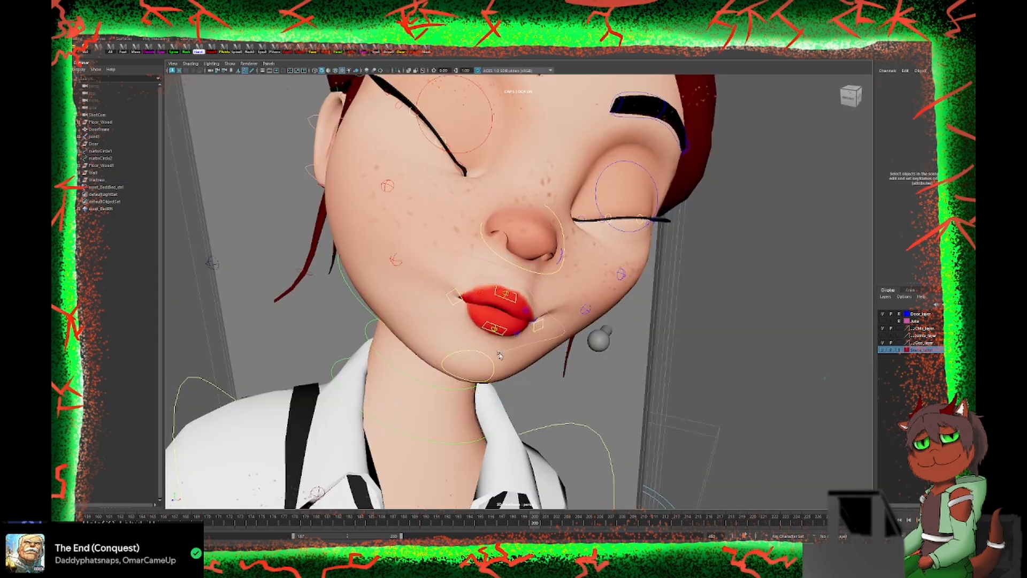
Step: Shape the waitress's closed-eye expression at frame 200 by adjusting her mouth-corner and nose controls into slightly parted lips
alt+drag(500, 355, 444, 337)
click(549, 204)
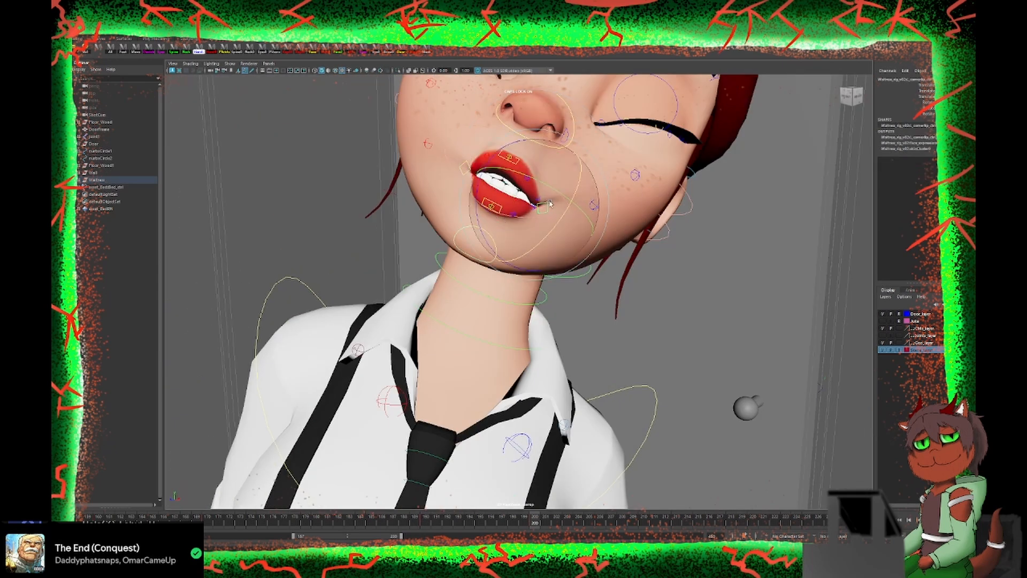
alt+drag(458, 145, 681, 497)
alt+right_drag(681, 497, 601, 452)
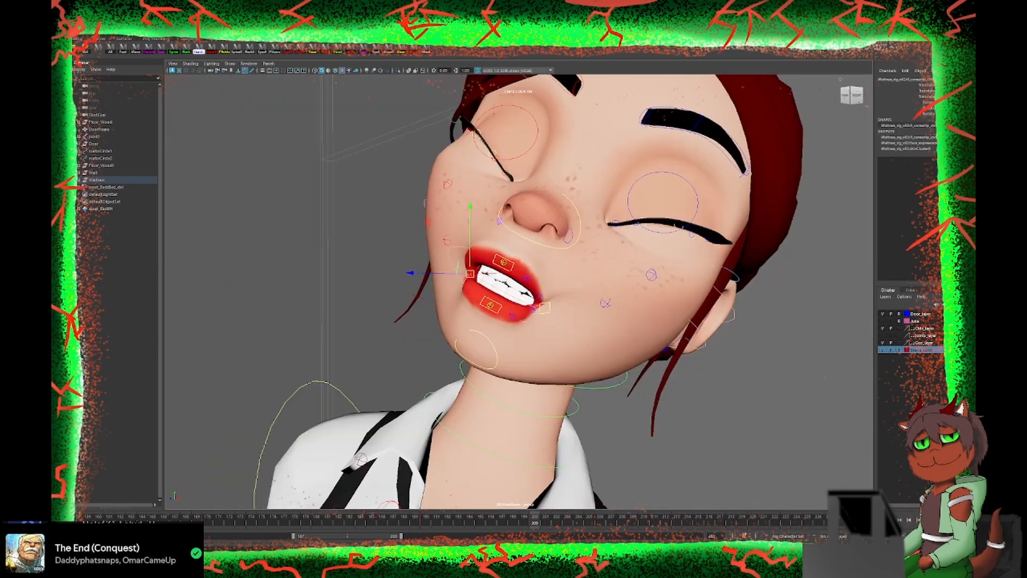
click(520, 296)
mouse_move(520, 296)
alt+mouse_down()
mouse_move(407, 292)
mouse_move(535, 294)
alt+mouse_up()
click(610, 272)
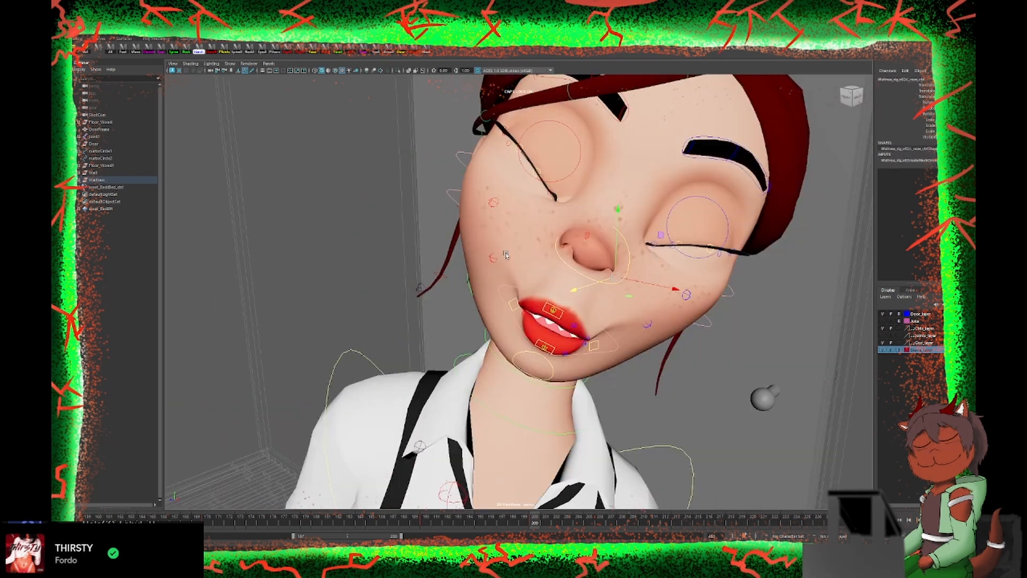
alt+drag(636, 291, 642, 321)
alt+right_drag(642, 321, 429, 291)
Step: Compare the waitress's full-body poses on the neighbouring keys around frame 200
key(alt+space)
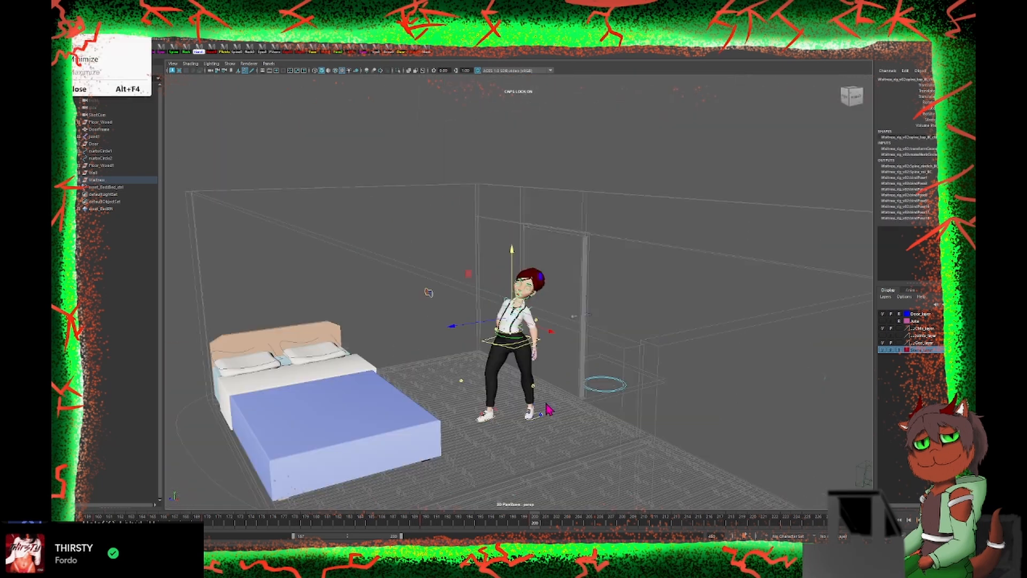
click(428, 291)
click(393, 522)
alt+right_drag(501, 374, 695, 374)
click(480, 522)
alt+drag(514, 267, 589, 267)
click(637, 216)
Step: Reset the waitress's facial controls at frame 210 and store the Script Editor's setAttr commands on the shelf
click(546, 521)
click(575, 254)
alt+right_drag(513, 294, 696, 321)
alt+drag(696, 321, 642, 321)
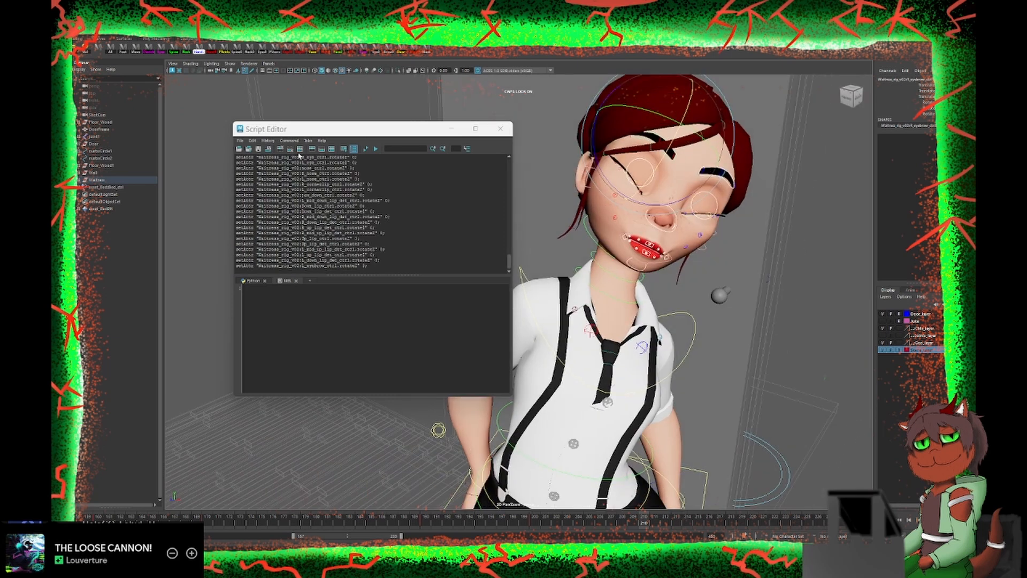
drag(374, 266, 266, 156)
middle_drag(305, 214, 439, 49)
click(501, 128)
Step: Rotate the waitress's spine control to adjust the lean of her standing pose at frame 210
alt+right_drag(642, 268, 535, 214)
click(544, 132)
alt+right_drag(642, 213, 454, 128)
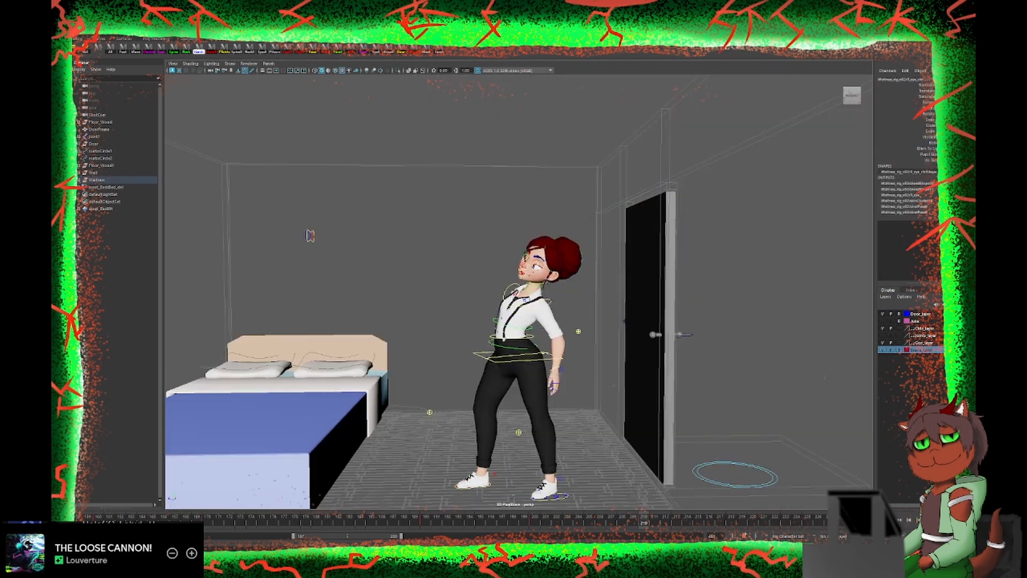
click(601, 283)
alt+drag(588, 267, 535, 241)
key(w)
click(505, 292)
key(e)
drag(484, 263, 478, 274)
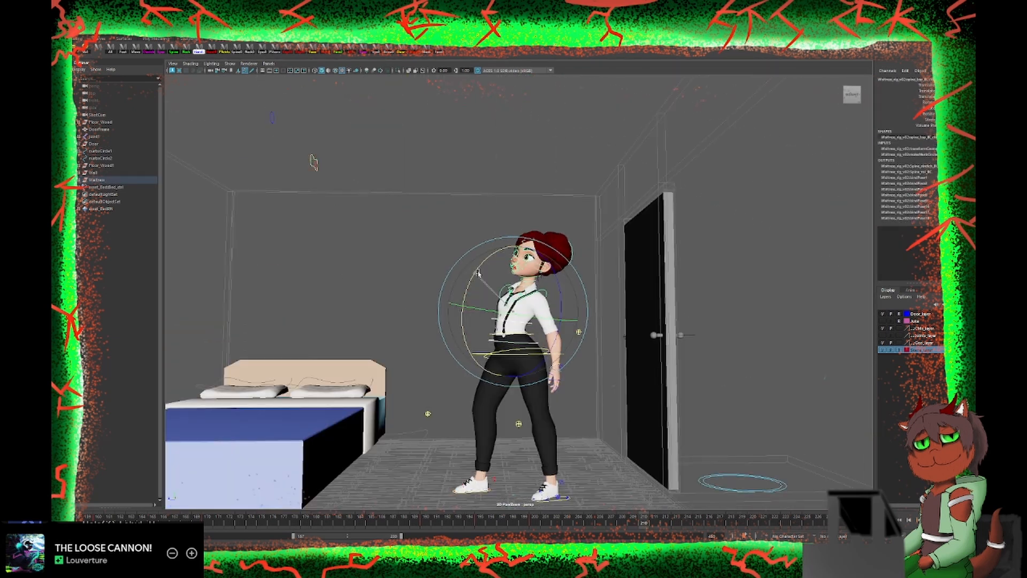
Step: Move the waitress's eye-aim control to redirect her gaze and select her arm's pole vector control
click(524, 258)
click(313, 162)
drag(313, 162, 360, 233)
alt+right_drag(482, 321, 482, 375)
click(516, 367)
click(587, 337)
click(589, 522)
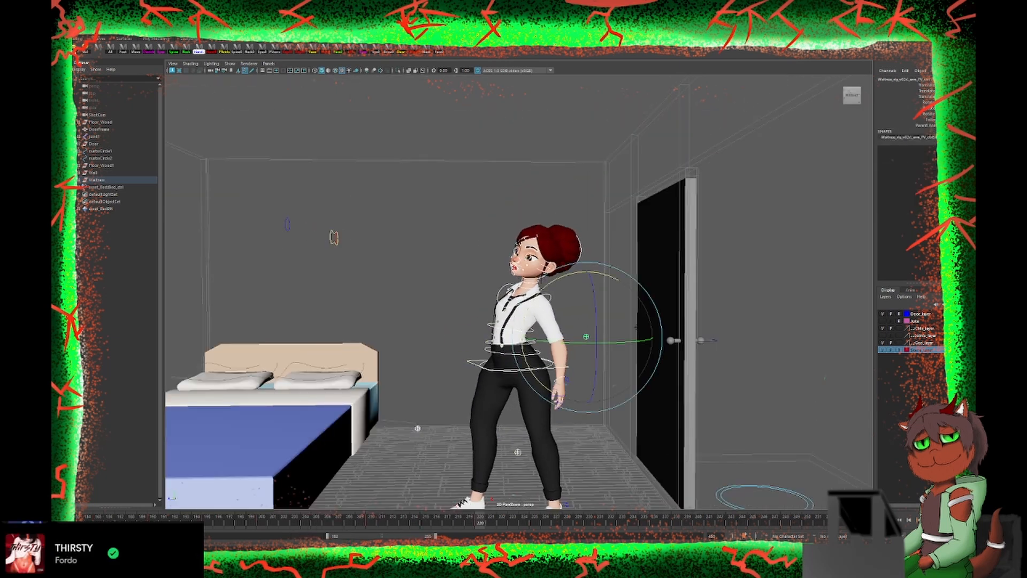
Step: Compare the waitress's upper-body pose at frame 220 with her earlier standing key
alt+right_drag(636, 327, 468, 289)
alt+middle_drag(468, 289, 472, 479)
click(553, 353)
click(664, 160)
click(414, 521)
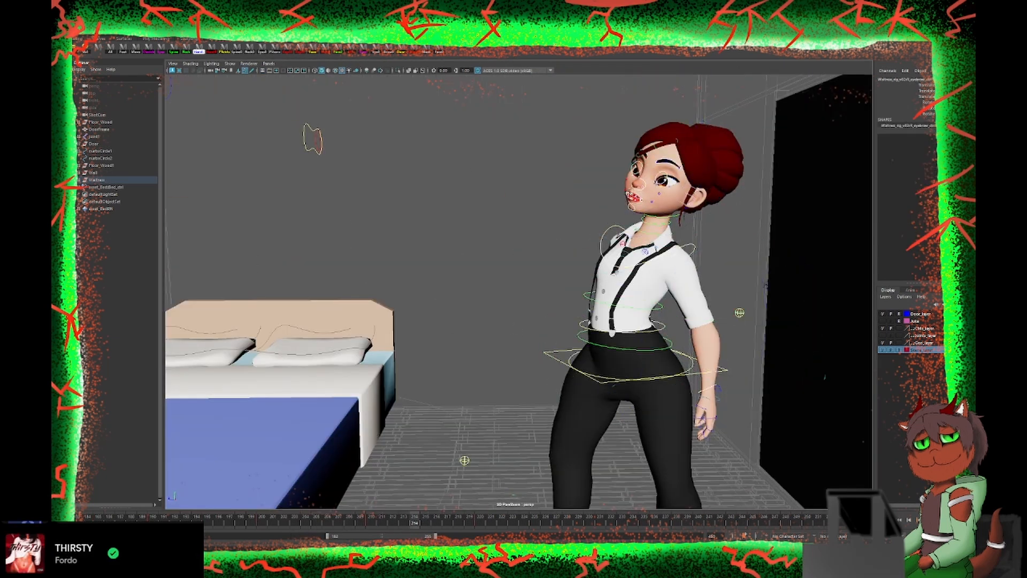
click(683, 124)
click(480, 522)
Step: Adjust the waitress's root control and eye-aim control in her standing pose at frame 220
click(602, 382)
alt+drag(482, 321, 802, 225)
key(w)
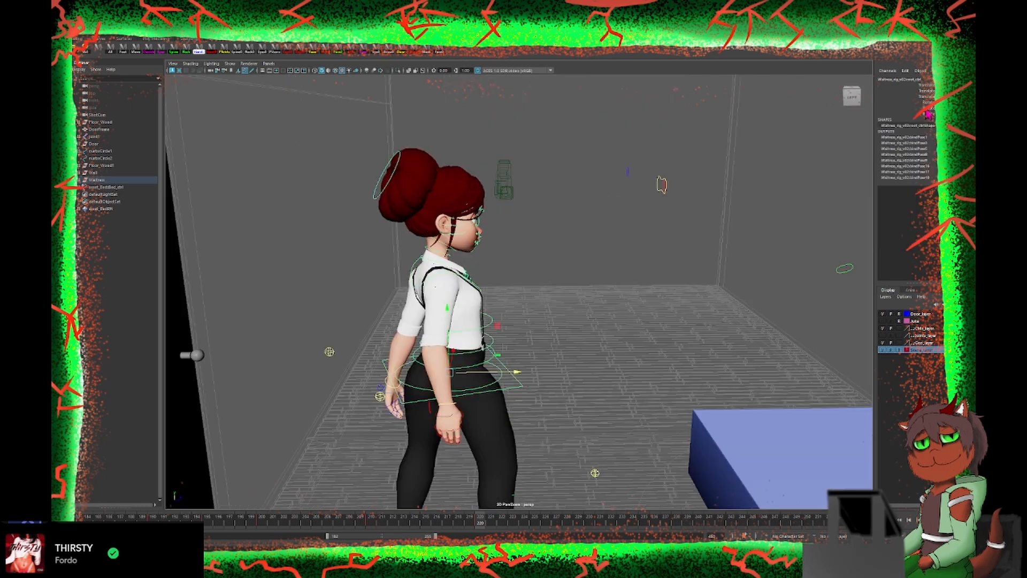
alt+drag(696, 300, 481, 342)
click(562, 337)
click(445, 298)
drag(444, 298, 243, 330)
Step: Look through the ShotCam and rotate the waitress's middle spine and hip controls at frame 220
click(268, 63)
click(605, 280)
key(e)
drag(636, 281, 680, 286)
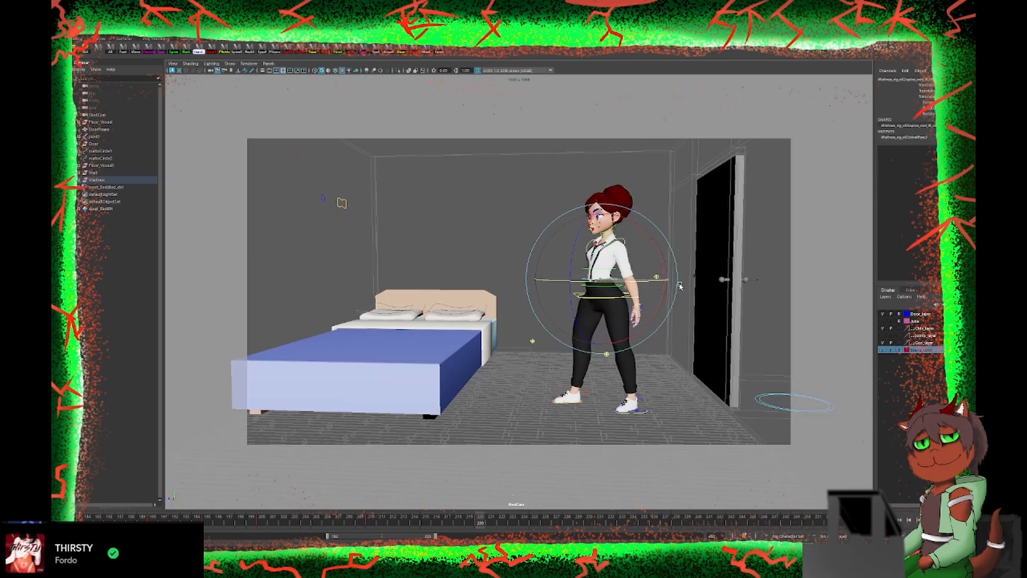
click(577, 295)
drag(552, 285, 557, 305)
Step: Rotate the waitress's upper-body controls in the ShotCam view to finish the standing pose at frame 220
click(620, 221)
click(588, 245)
drag(658, 267, 655, 278)
click(602, 279)
drag(607, 321, 803, 132)
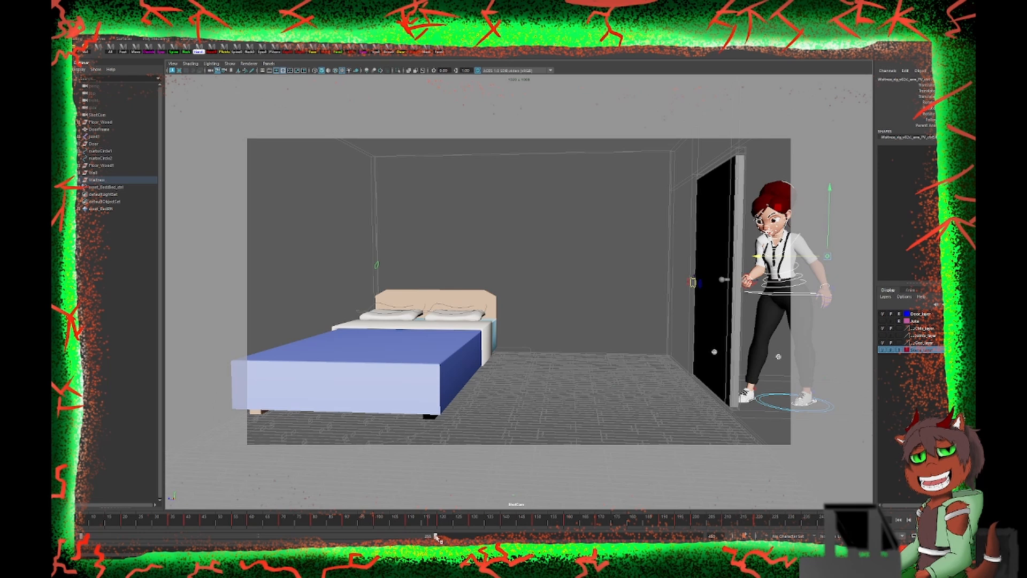
Step: Shorten the playback range, display the room's walls and floor shaded, and play the animation through the ShotCam
drag(436, 537, 396, 536)
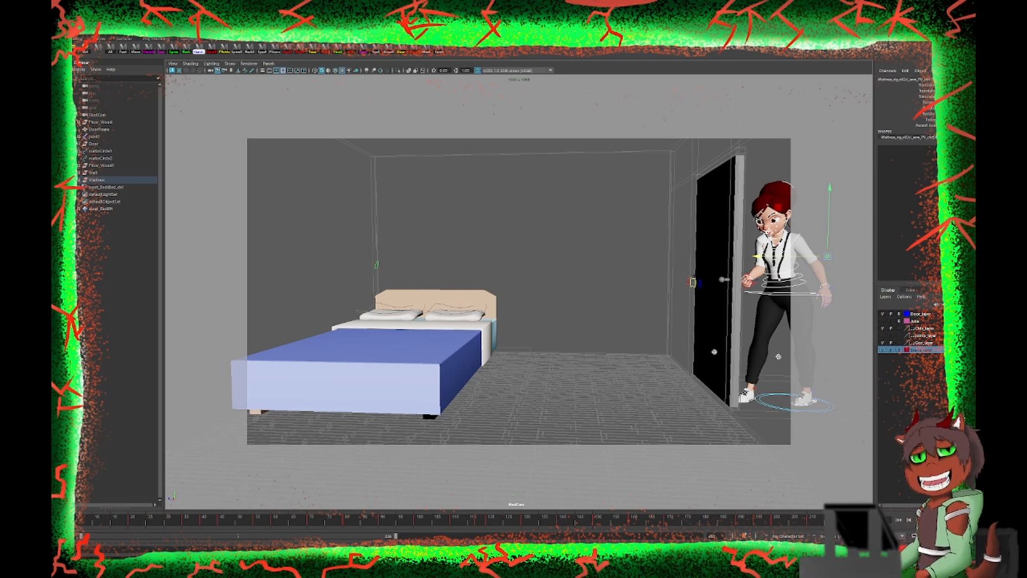
key(alt+v)
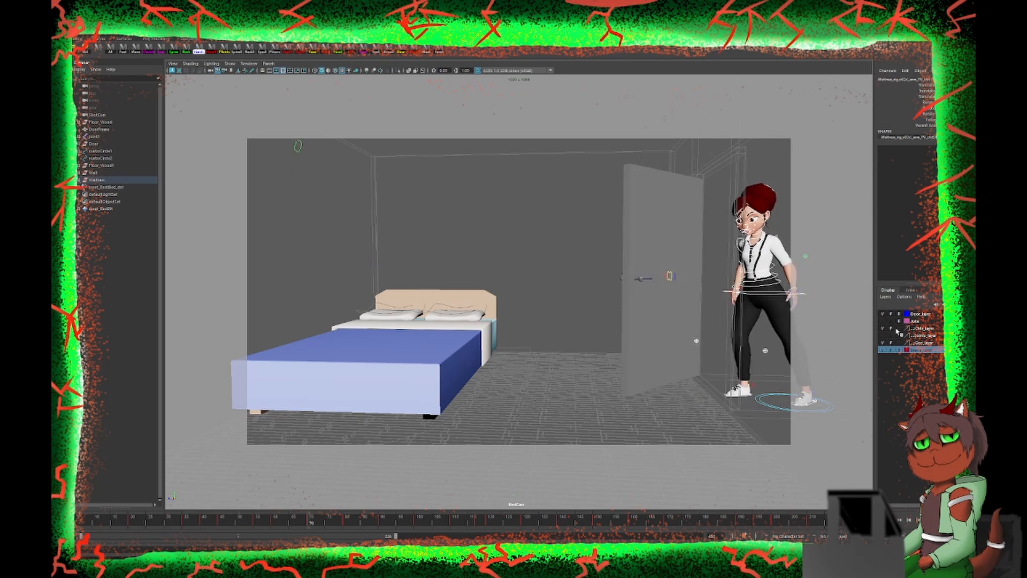
click(900, 351)
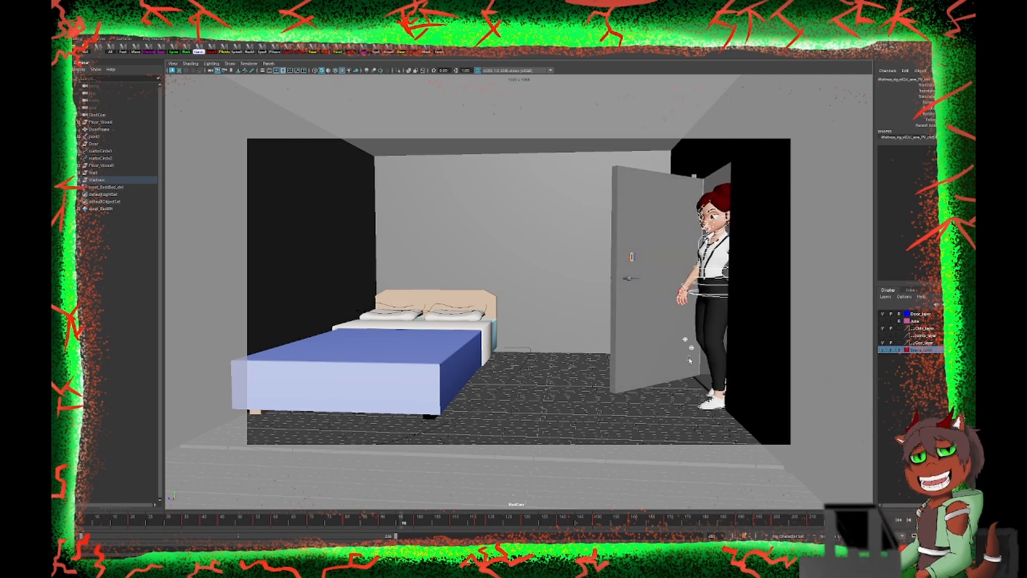
key(alt+v)
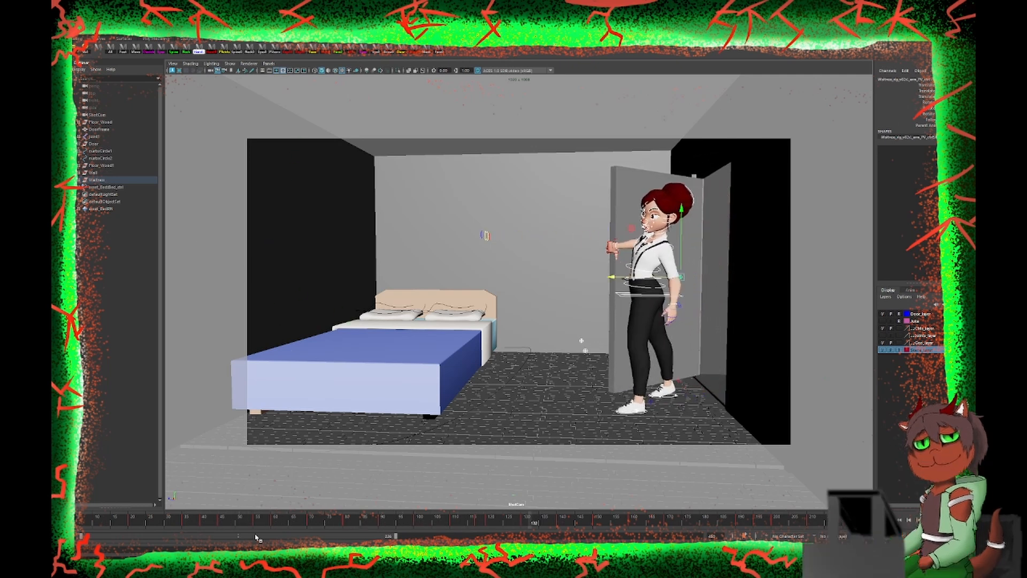
Step: Clear the selection, hide the waitress's control curves and replay the door-opening animation from its first frame
drag(254, 525, 276, 539)
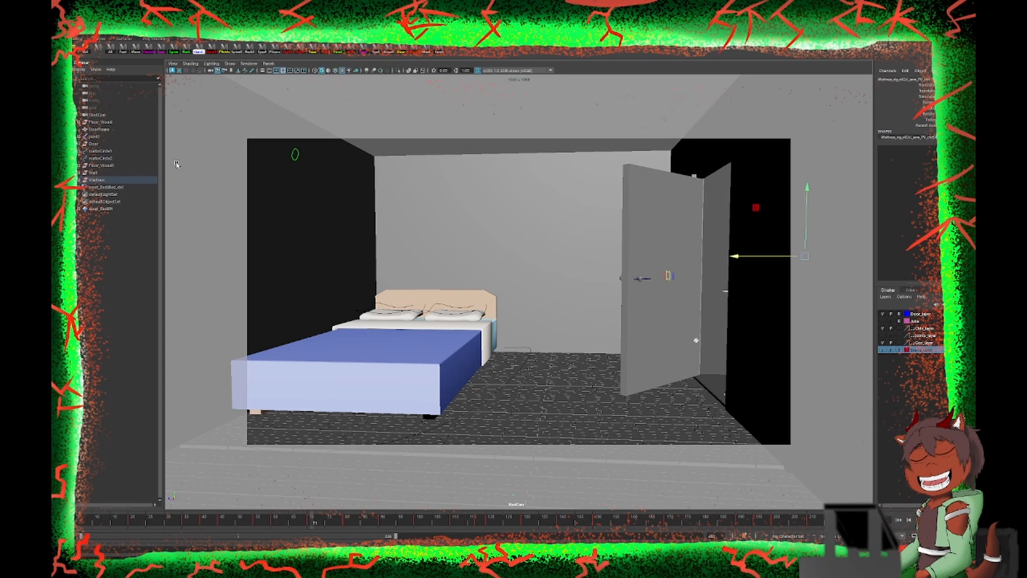
click(570, 358)
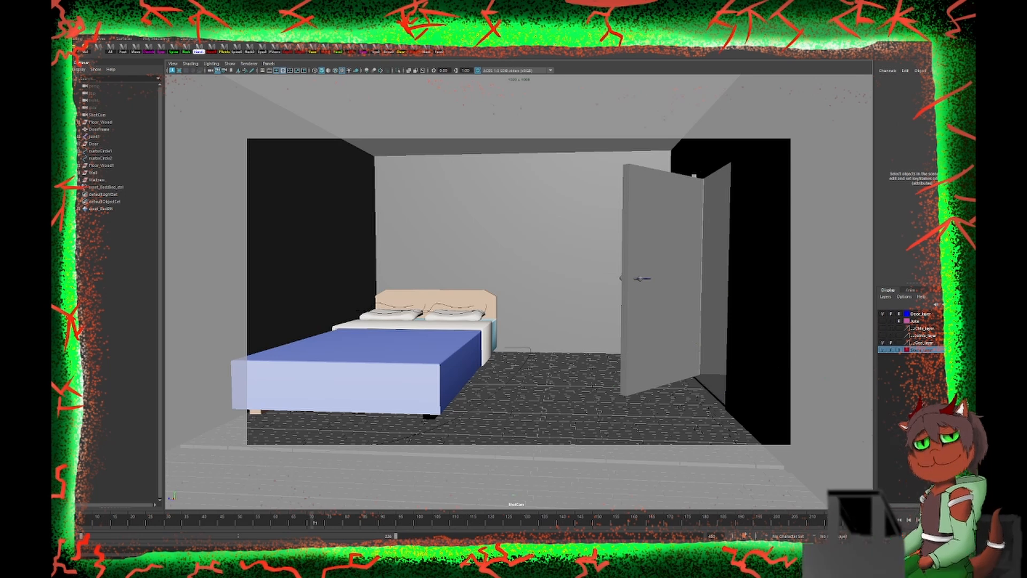
click(899, 521)
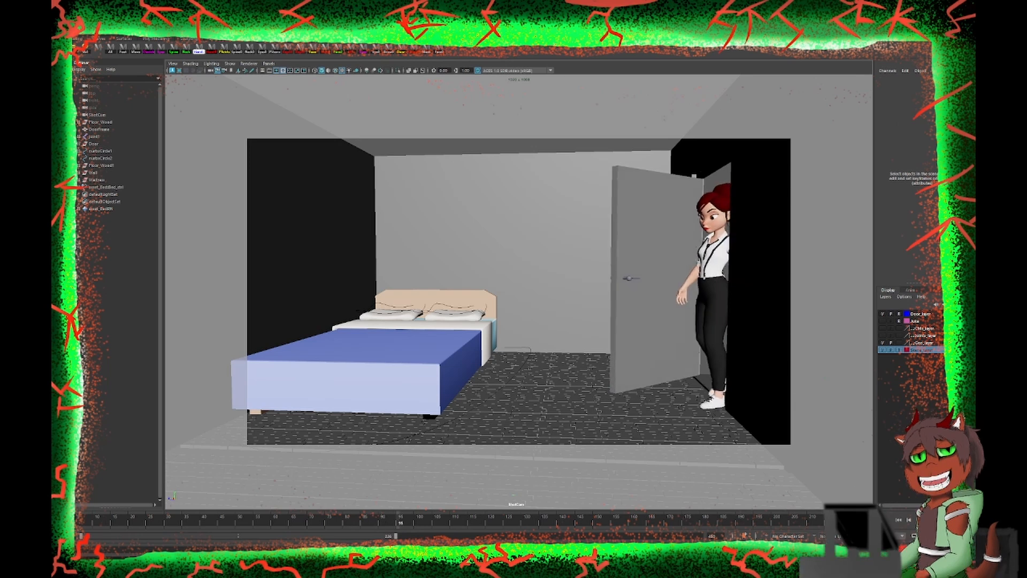
click(899, 521)
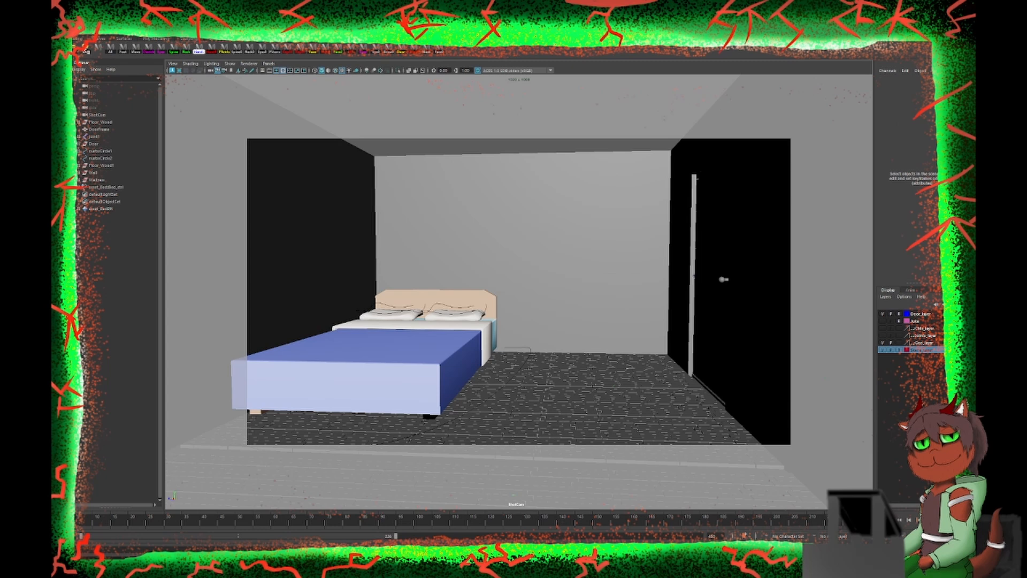
Step: Open the earlier scene file Week_01_Blocking_003.mb
click(86, 35)
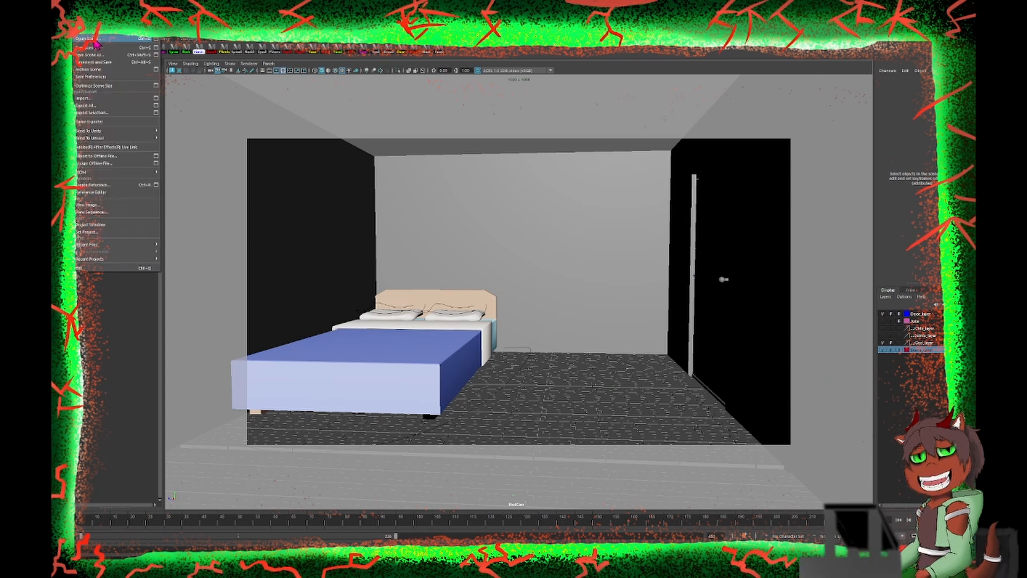
click(95, 40)
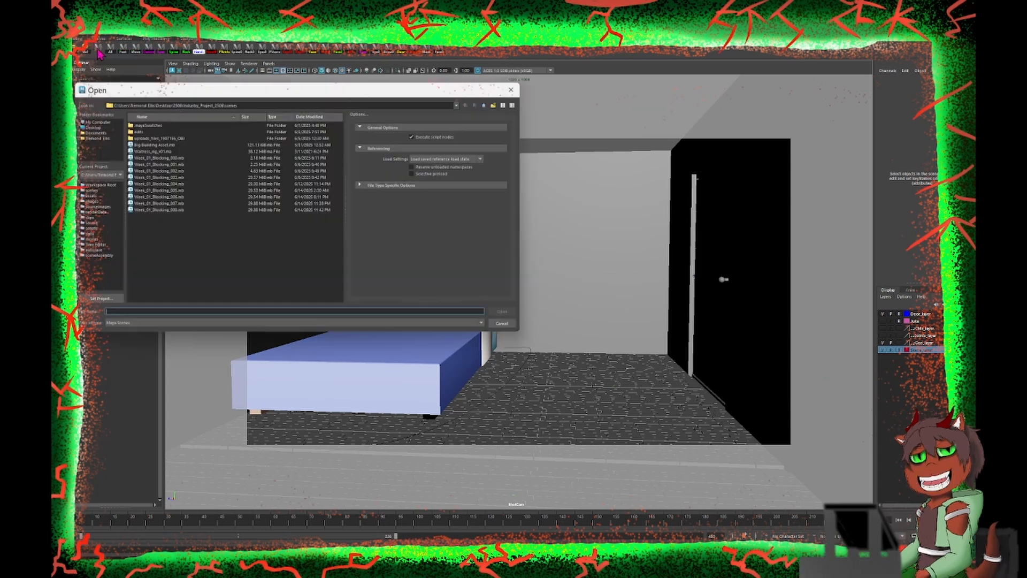
click(181, 179)
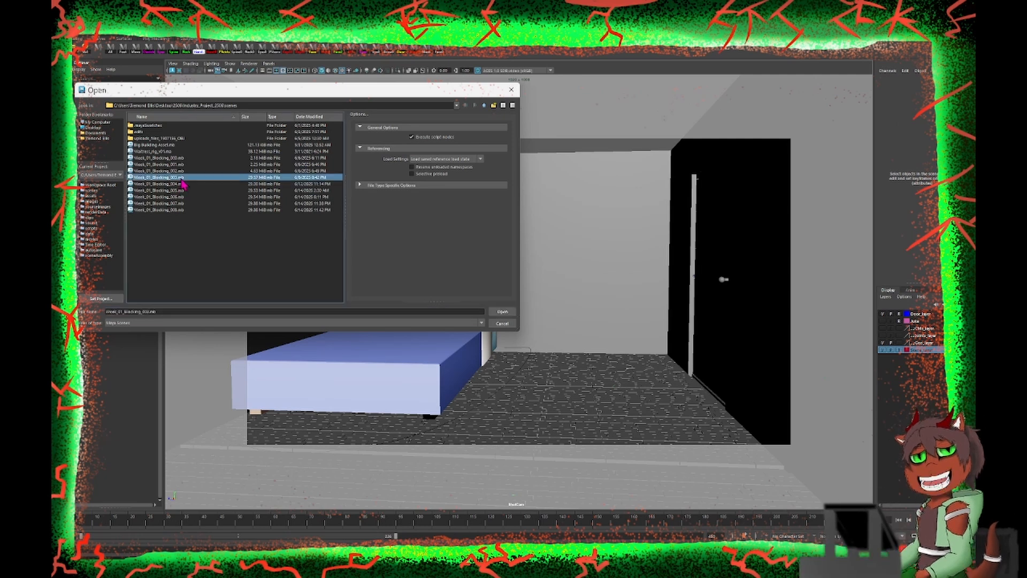
click(501, 312)
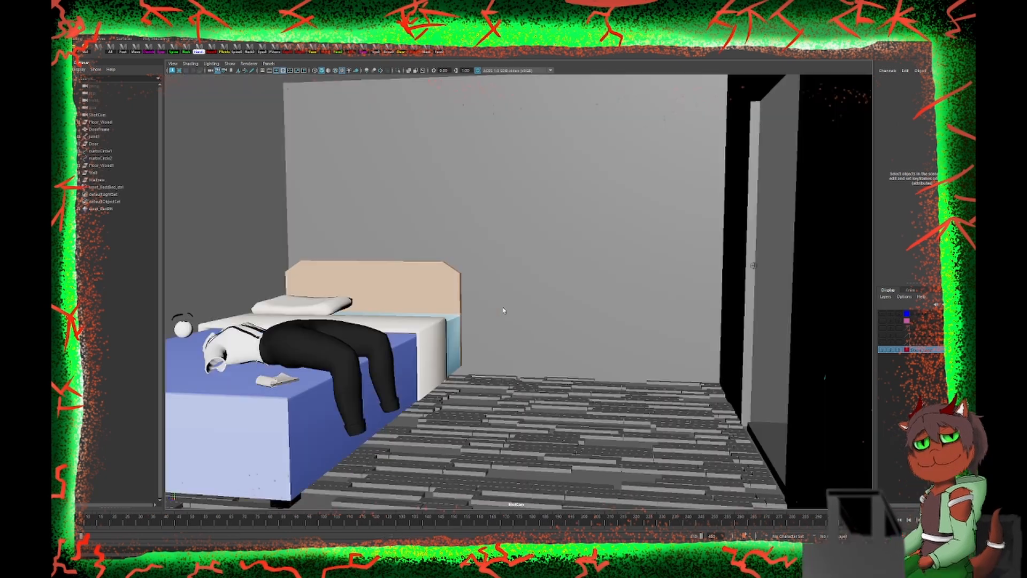
Step: Show the resolution gate in the earlier scene's ShotCam view and move back along its timeline
click(272, 72)
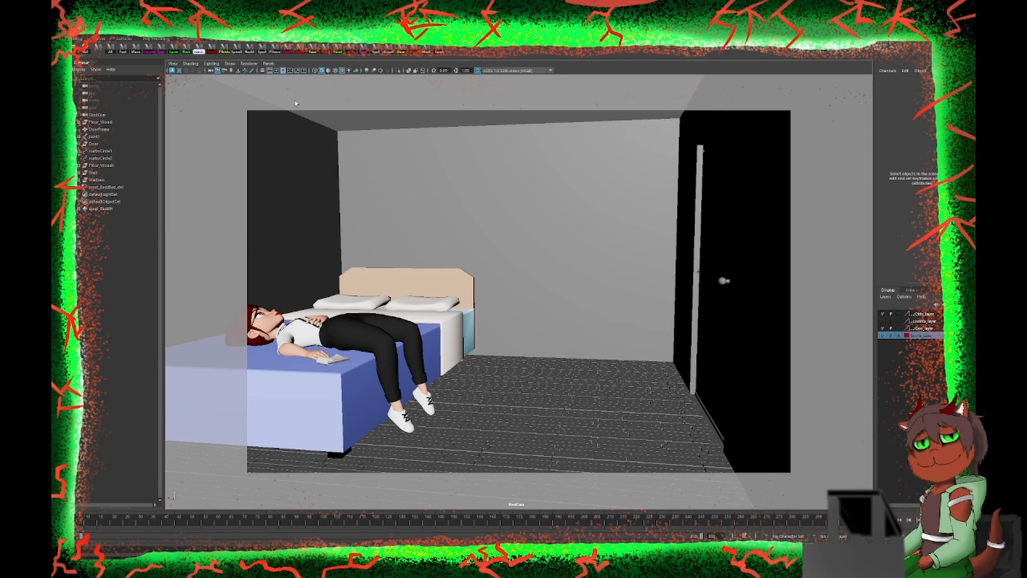
click(268, 64)
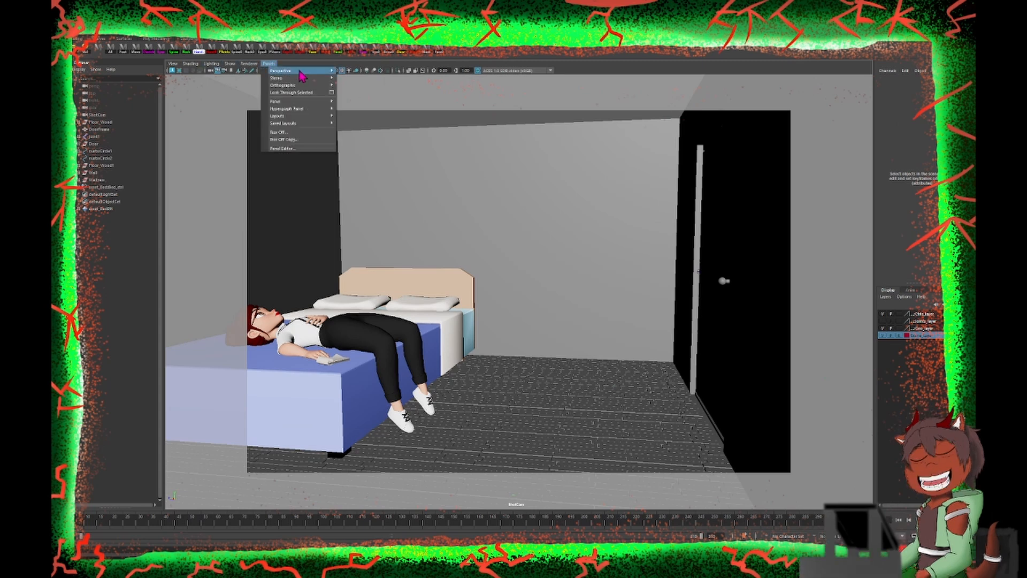
click(353, 71)
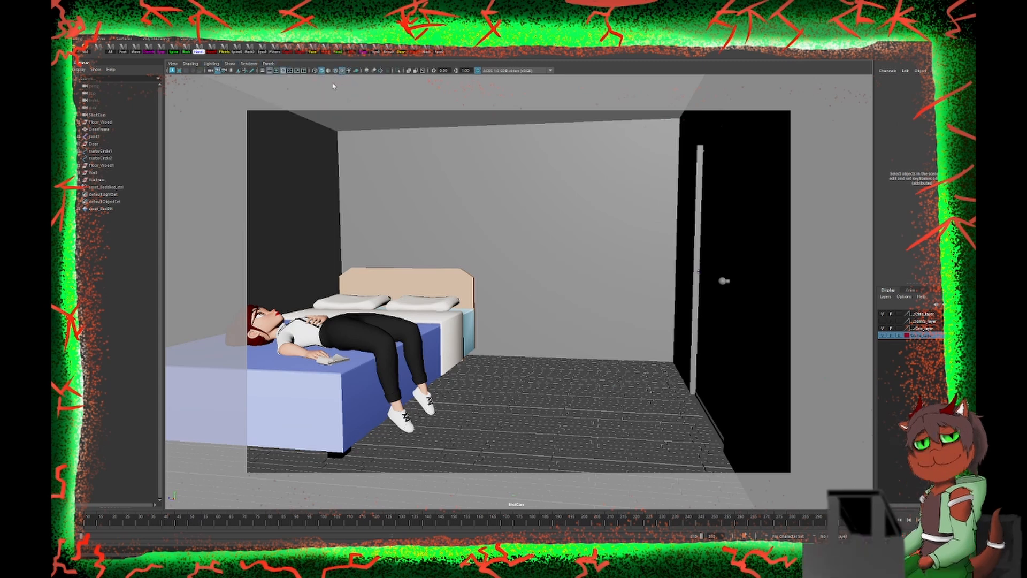
click(277, 72)
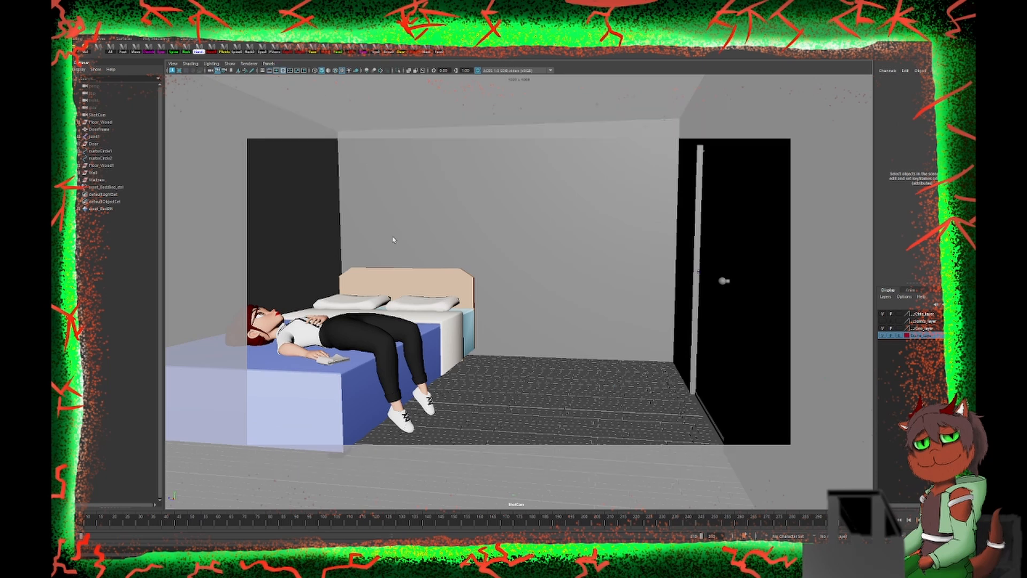
click(909, 519)
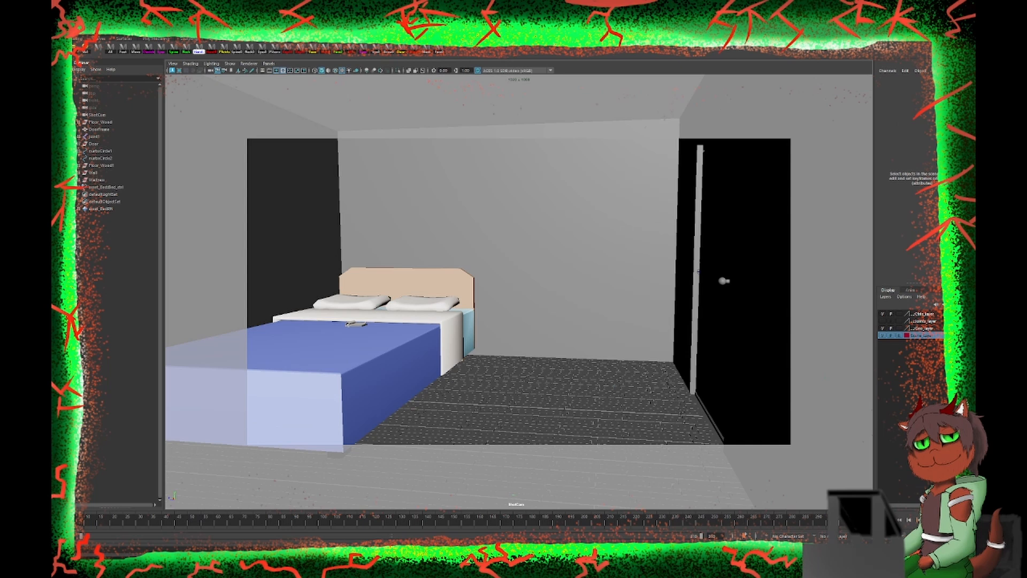